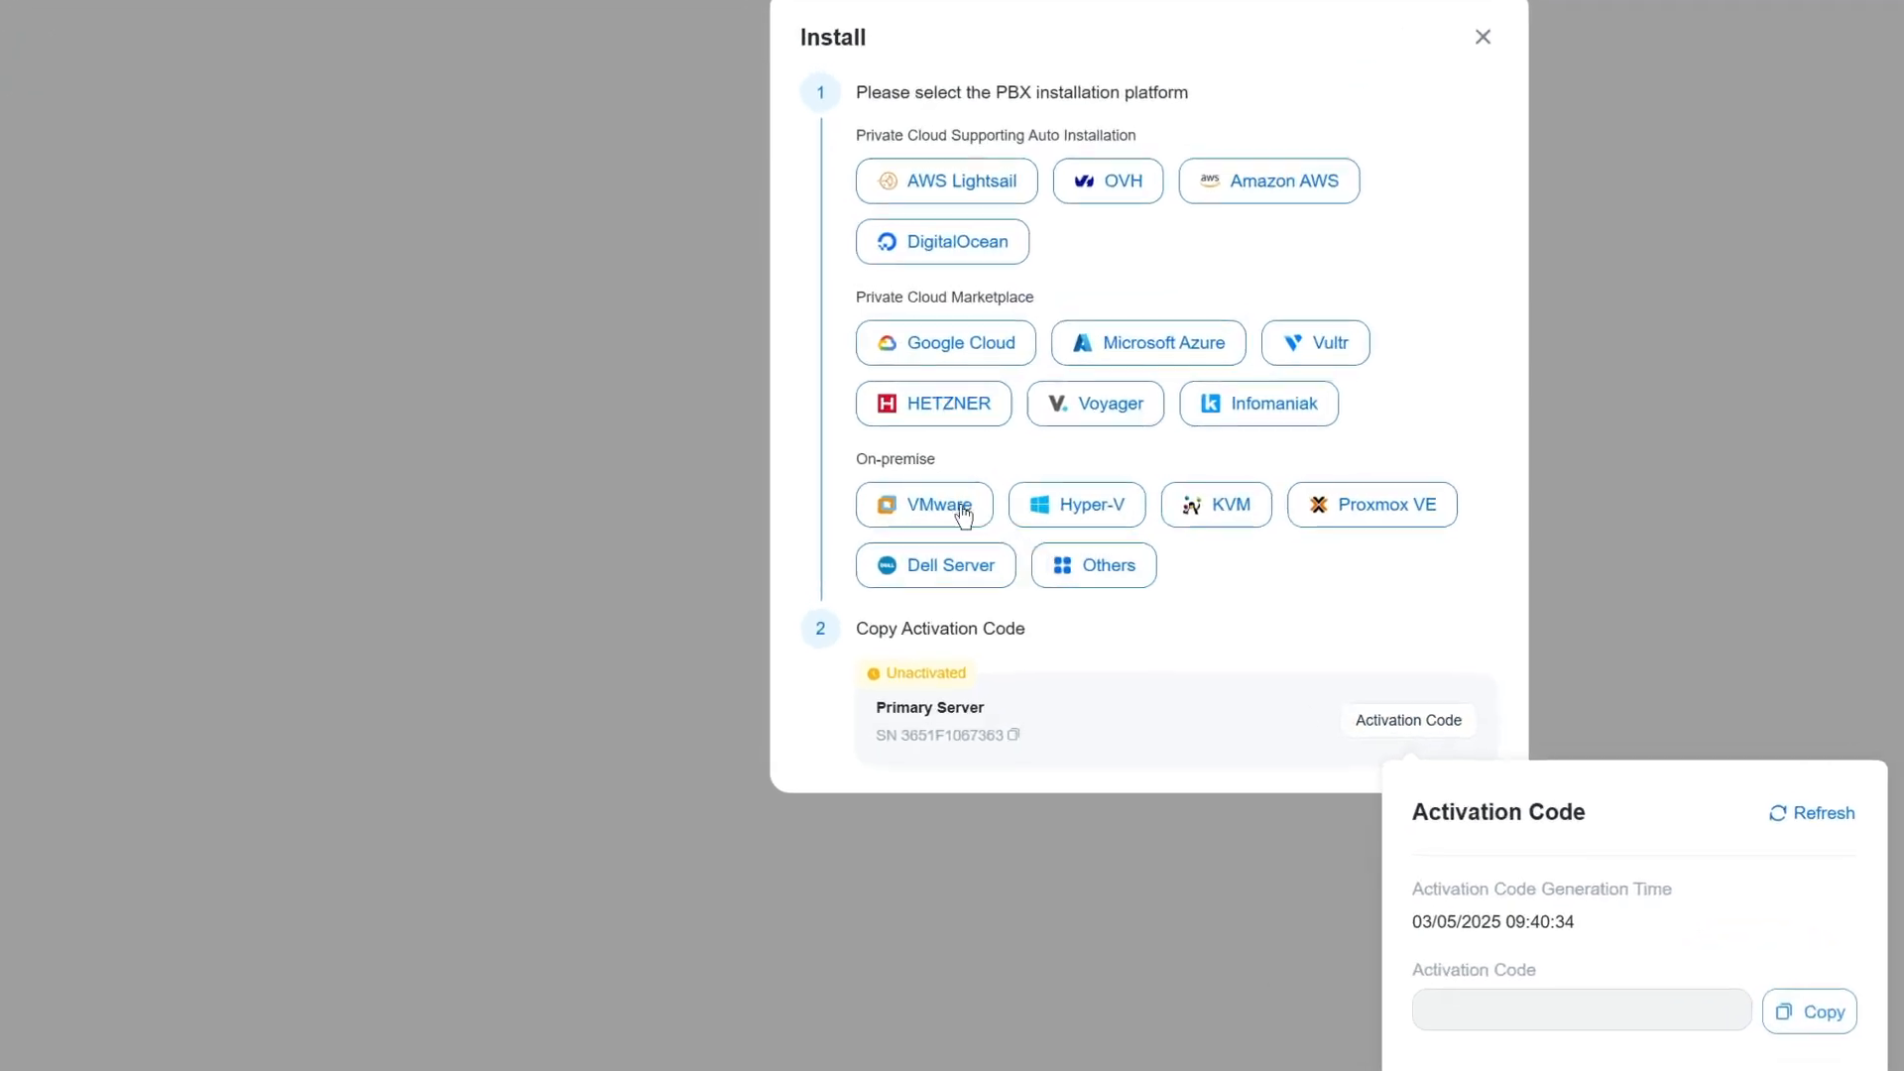
Choose VMware as the on-premise installation platform and download Yeastar_P-Series_Software_Edition_ISO_Manual_Ubuntu.iso.
{"action": "left_click", "coordinate": [907, 501]}
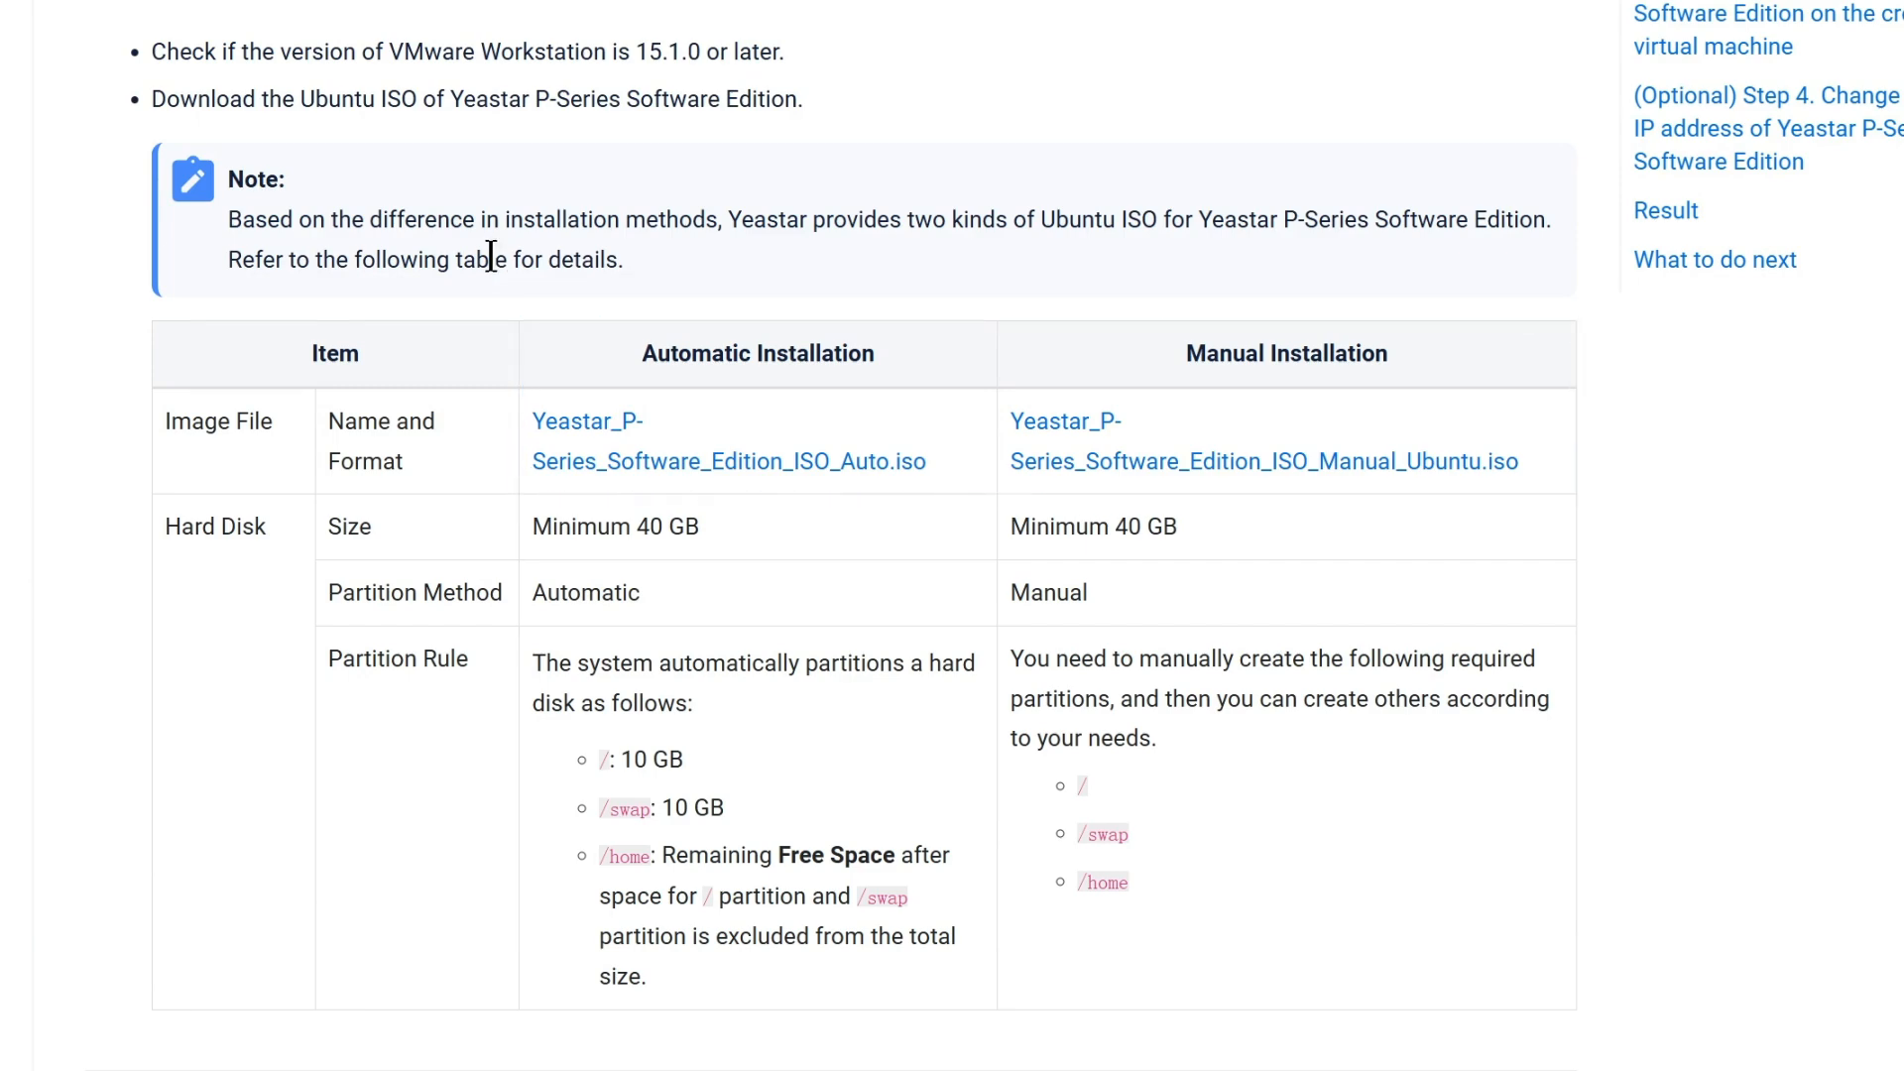
{"action": "left_click", "coordinate": [1117, 474]}
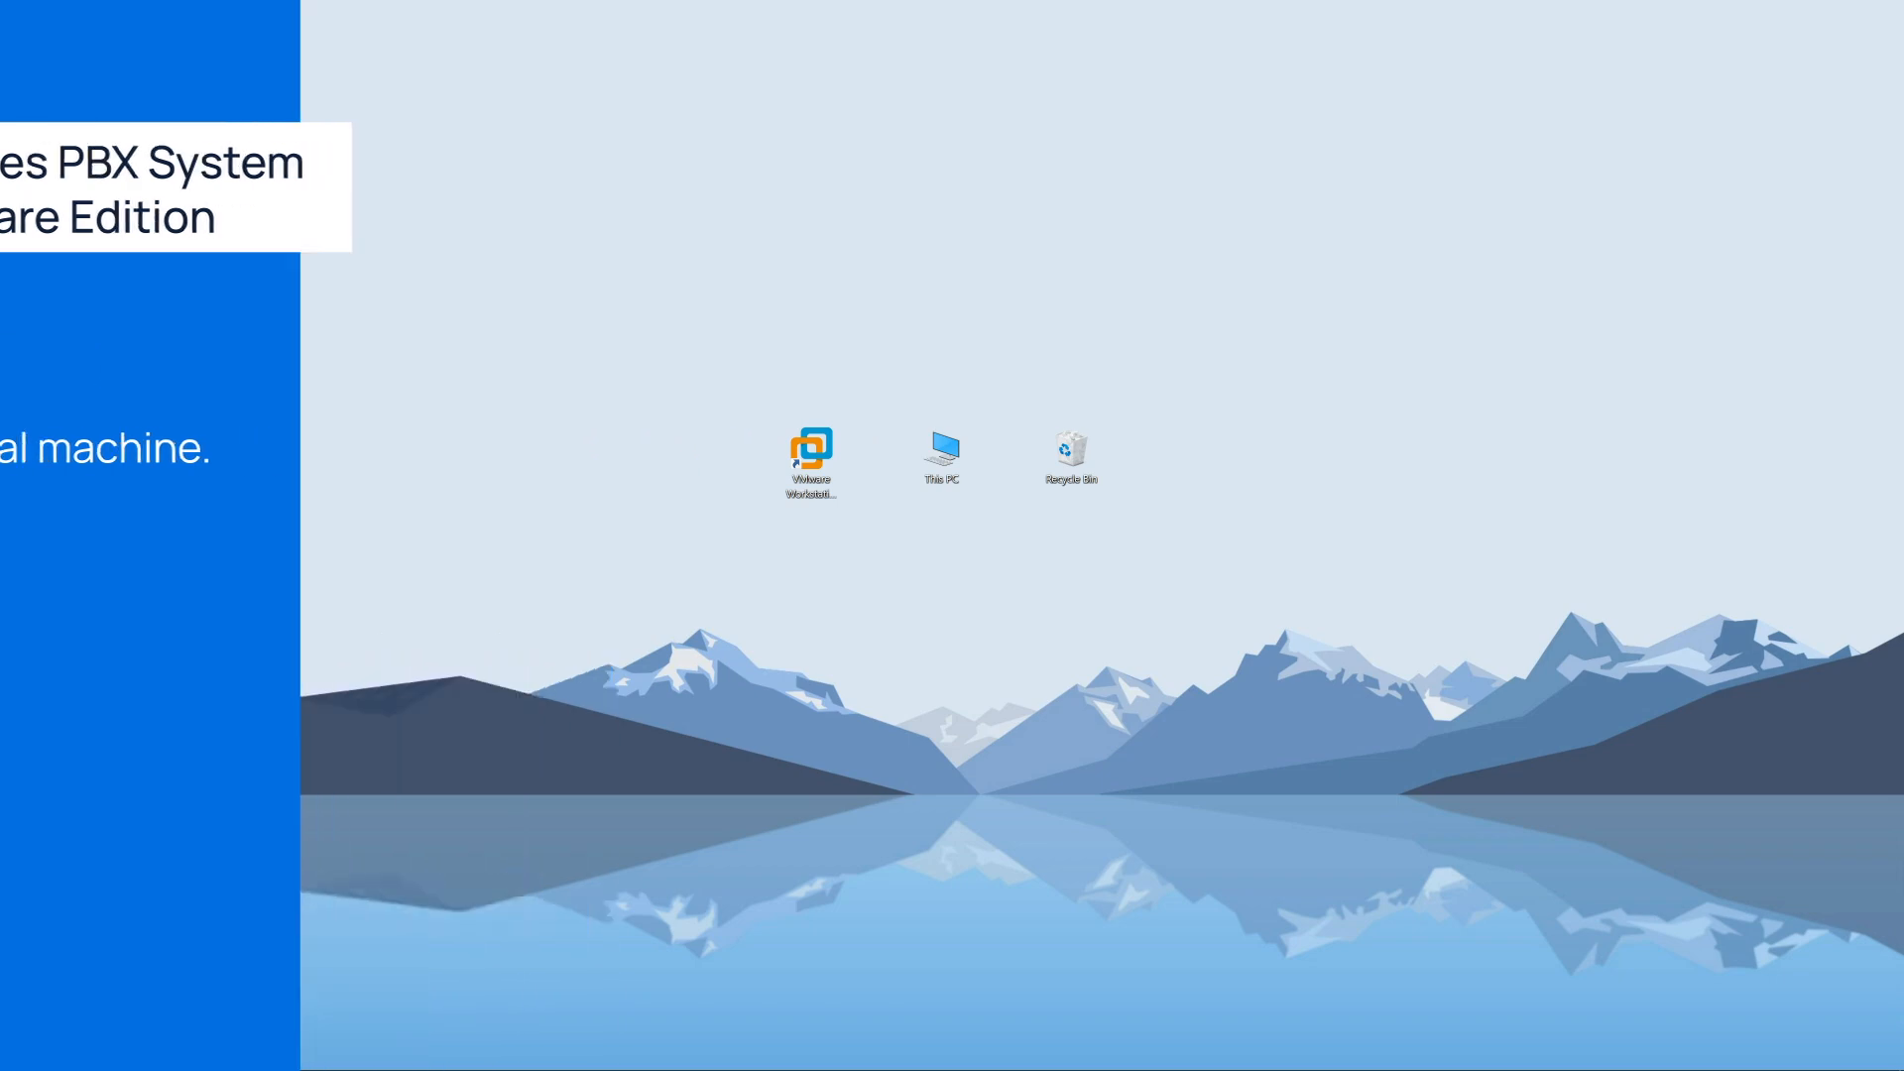
Launch VMware Workstation Pro and start creating a new virtual machine with the Typical (recommended) configuration.
{"action": "left_click", "coordinate": [815, 439]}
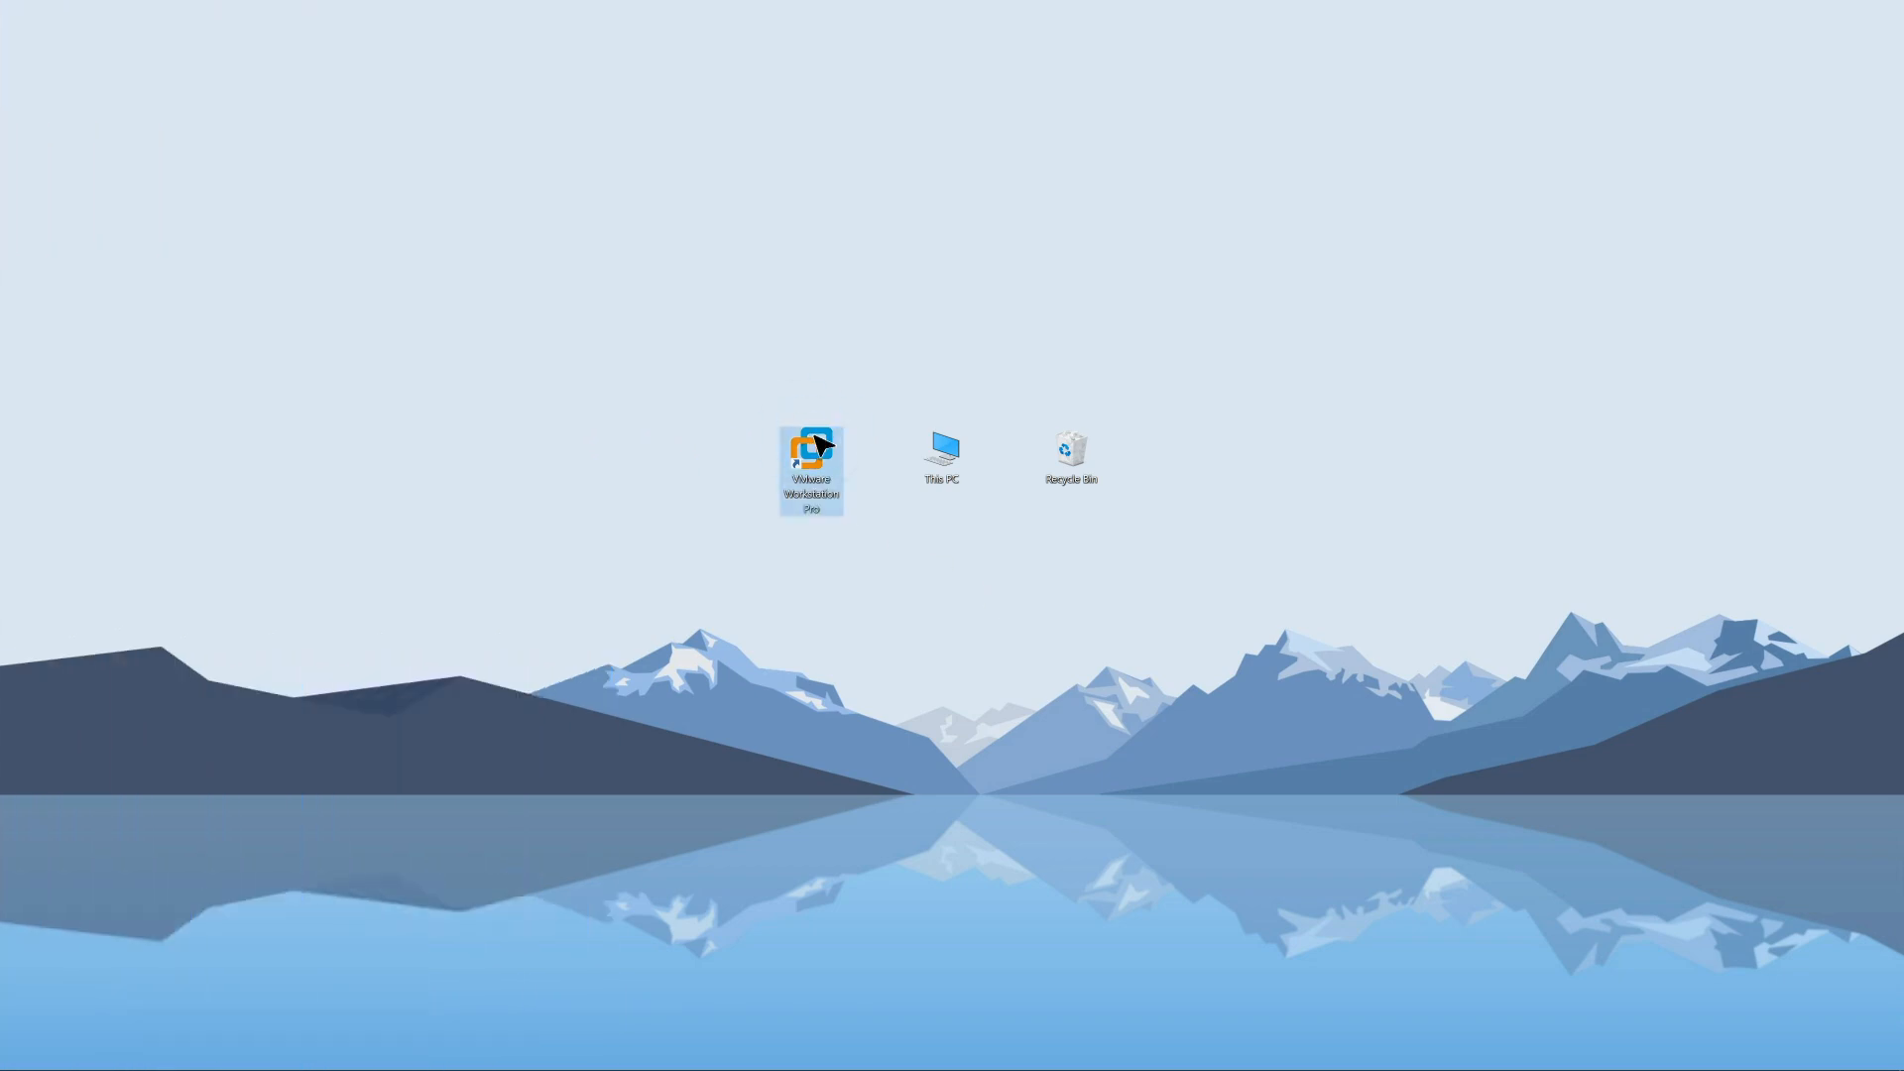
{"action": "double_click", "coordinate": [815, 438]}
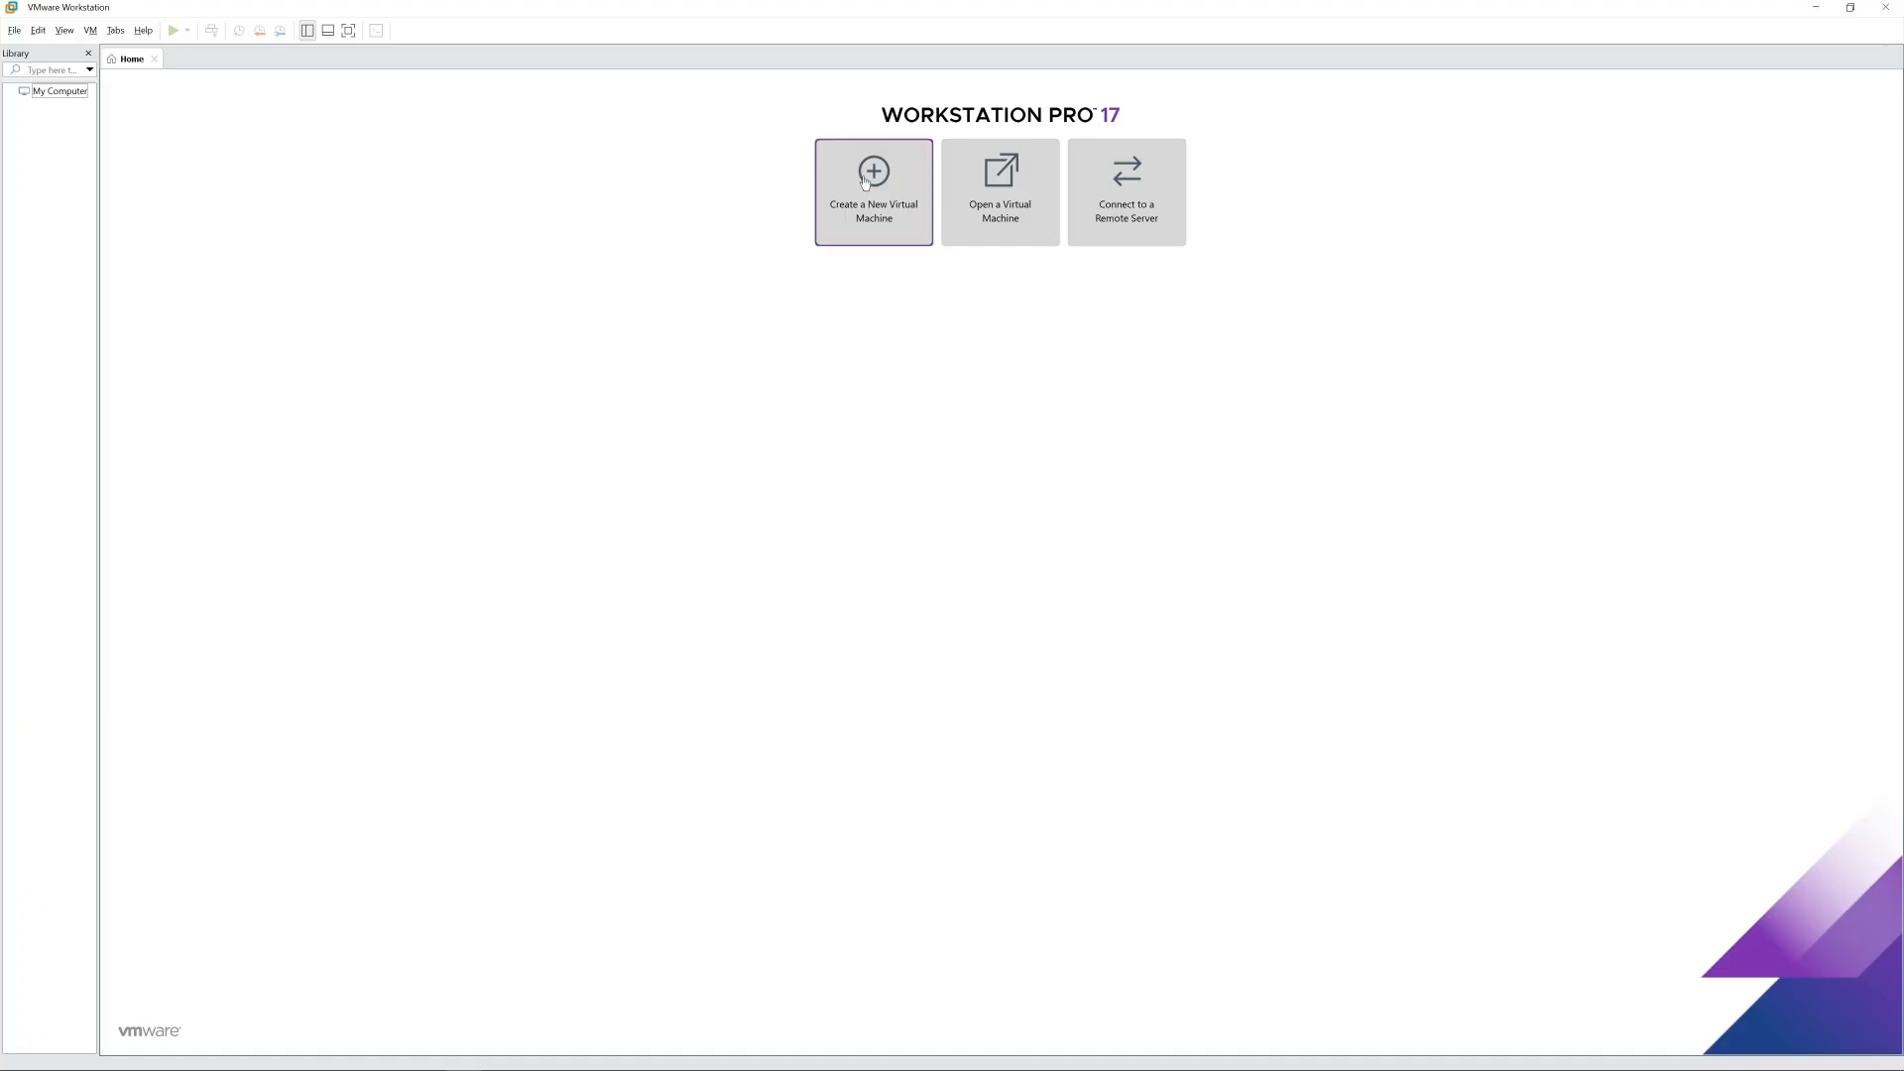
{"action": "left_click", "coordinate": [868, 182]}
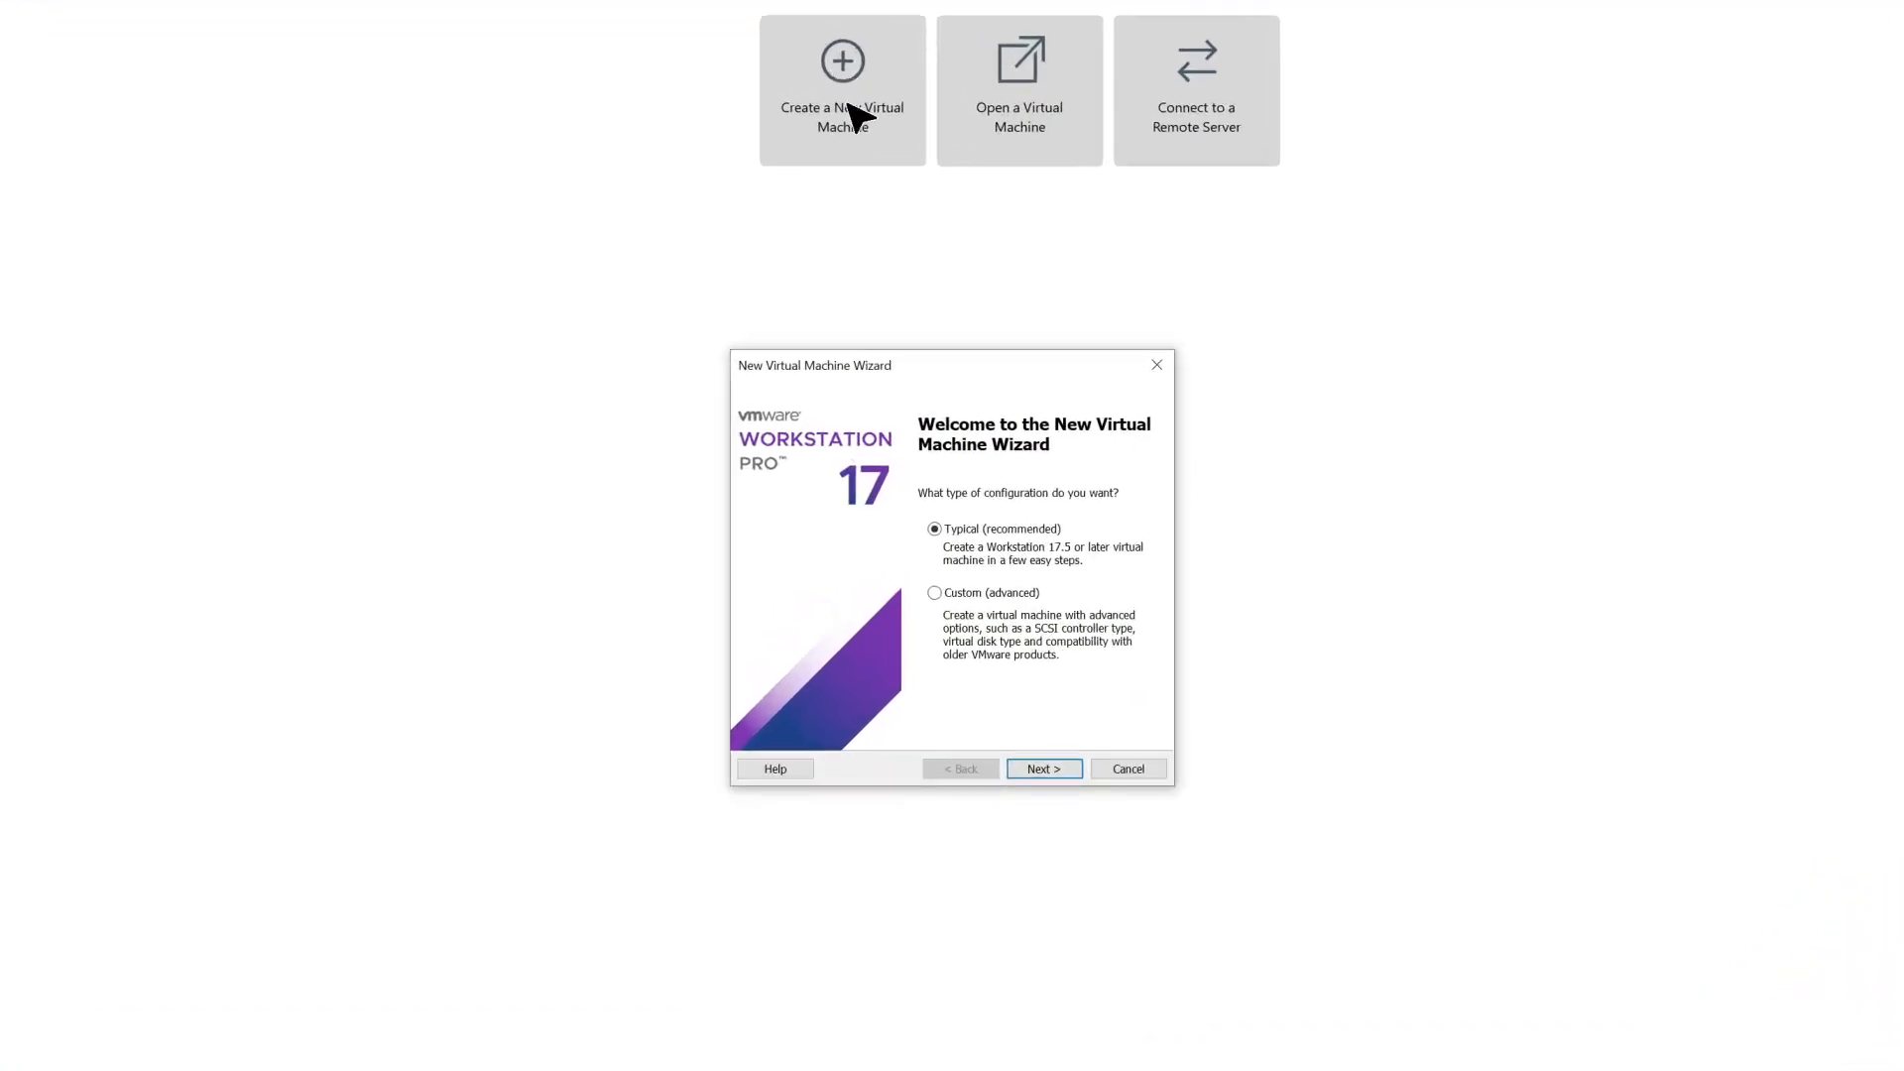
{"action": "left_click", "coordinate": [937, 528]}
{"action": "left_click", "coordinate": [935, 593]}
{"action": "left_click", "coordinate": [934, 528]}
{"action": "left_click", "coordinate": [1043, 769]}
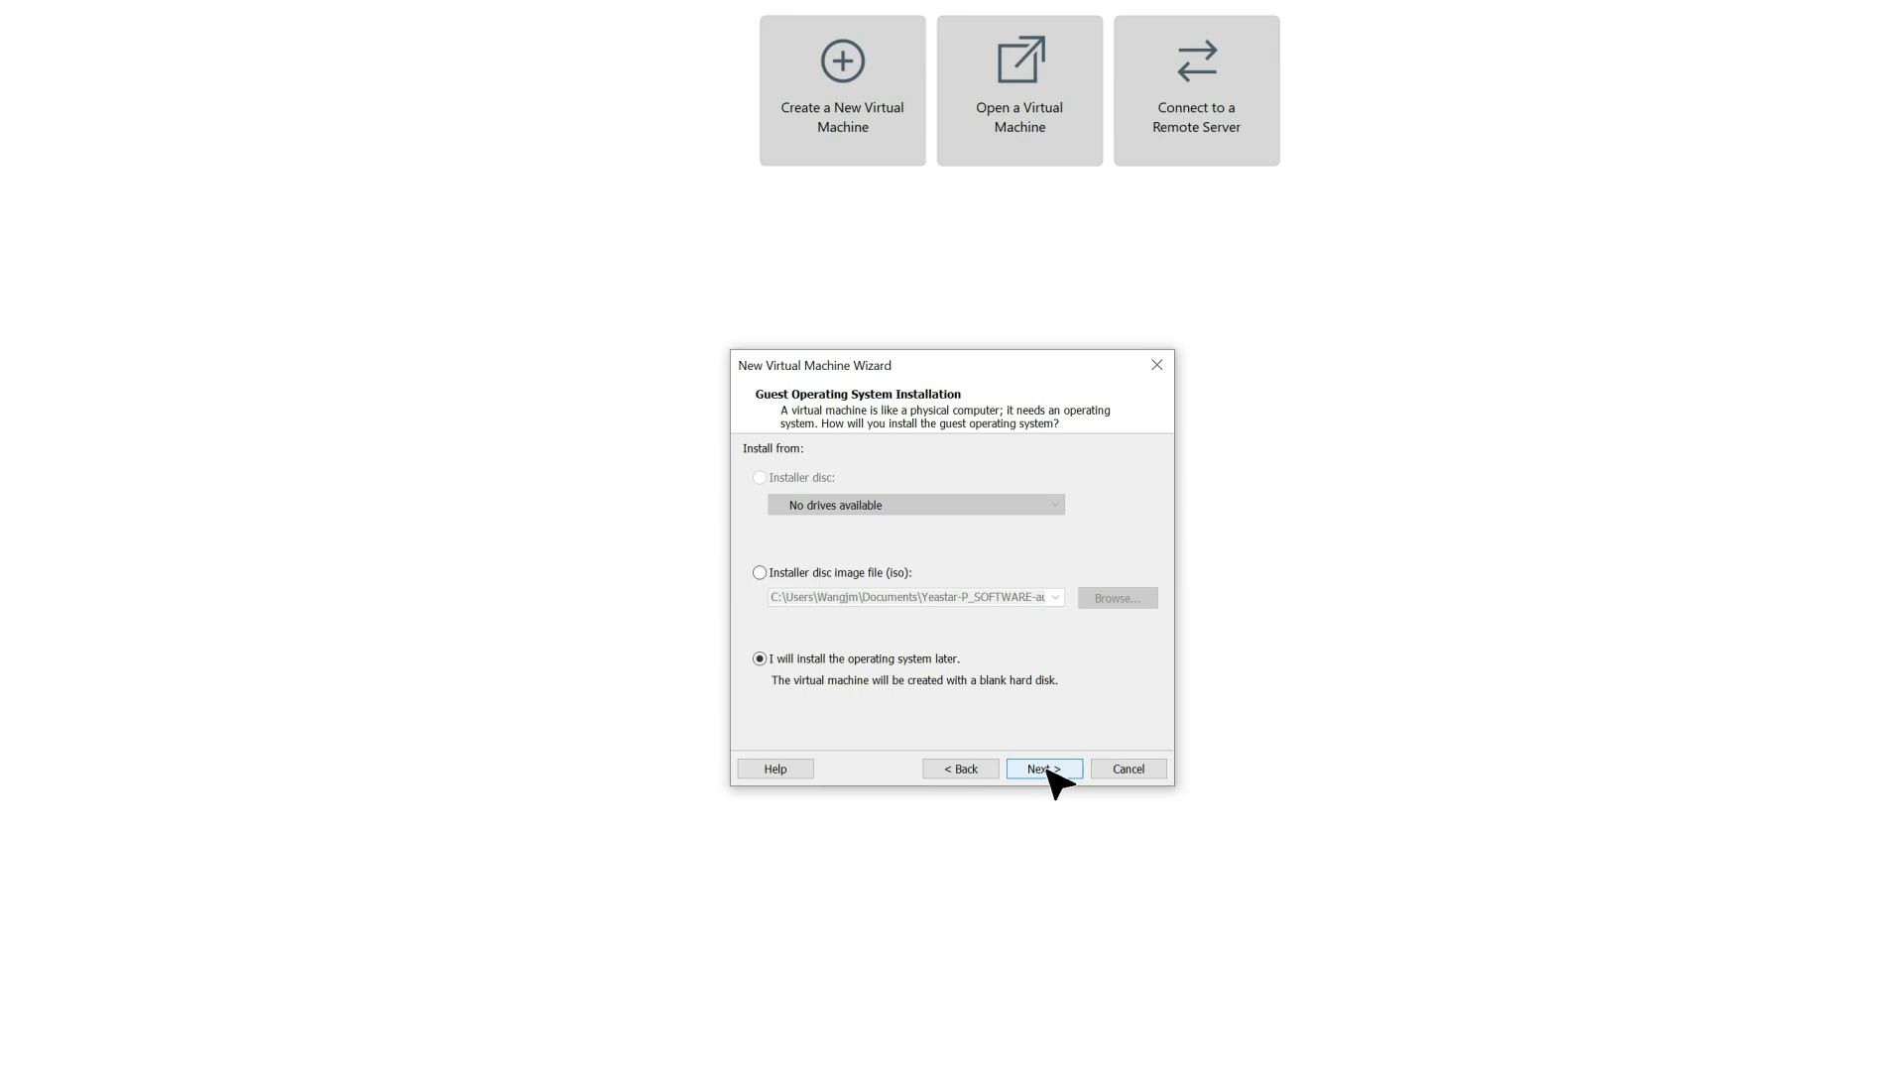
Choose to install the operating system later and set the guest operating system to Linux, version Ubuntu 64-bit.
{"action": "left_click", "coordinate": [759, 659]}
{"action": "left_click", "coordinate": [1049, 776]}
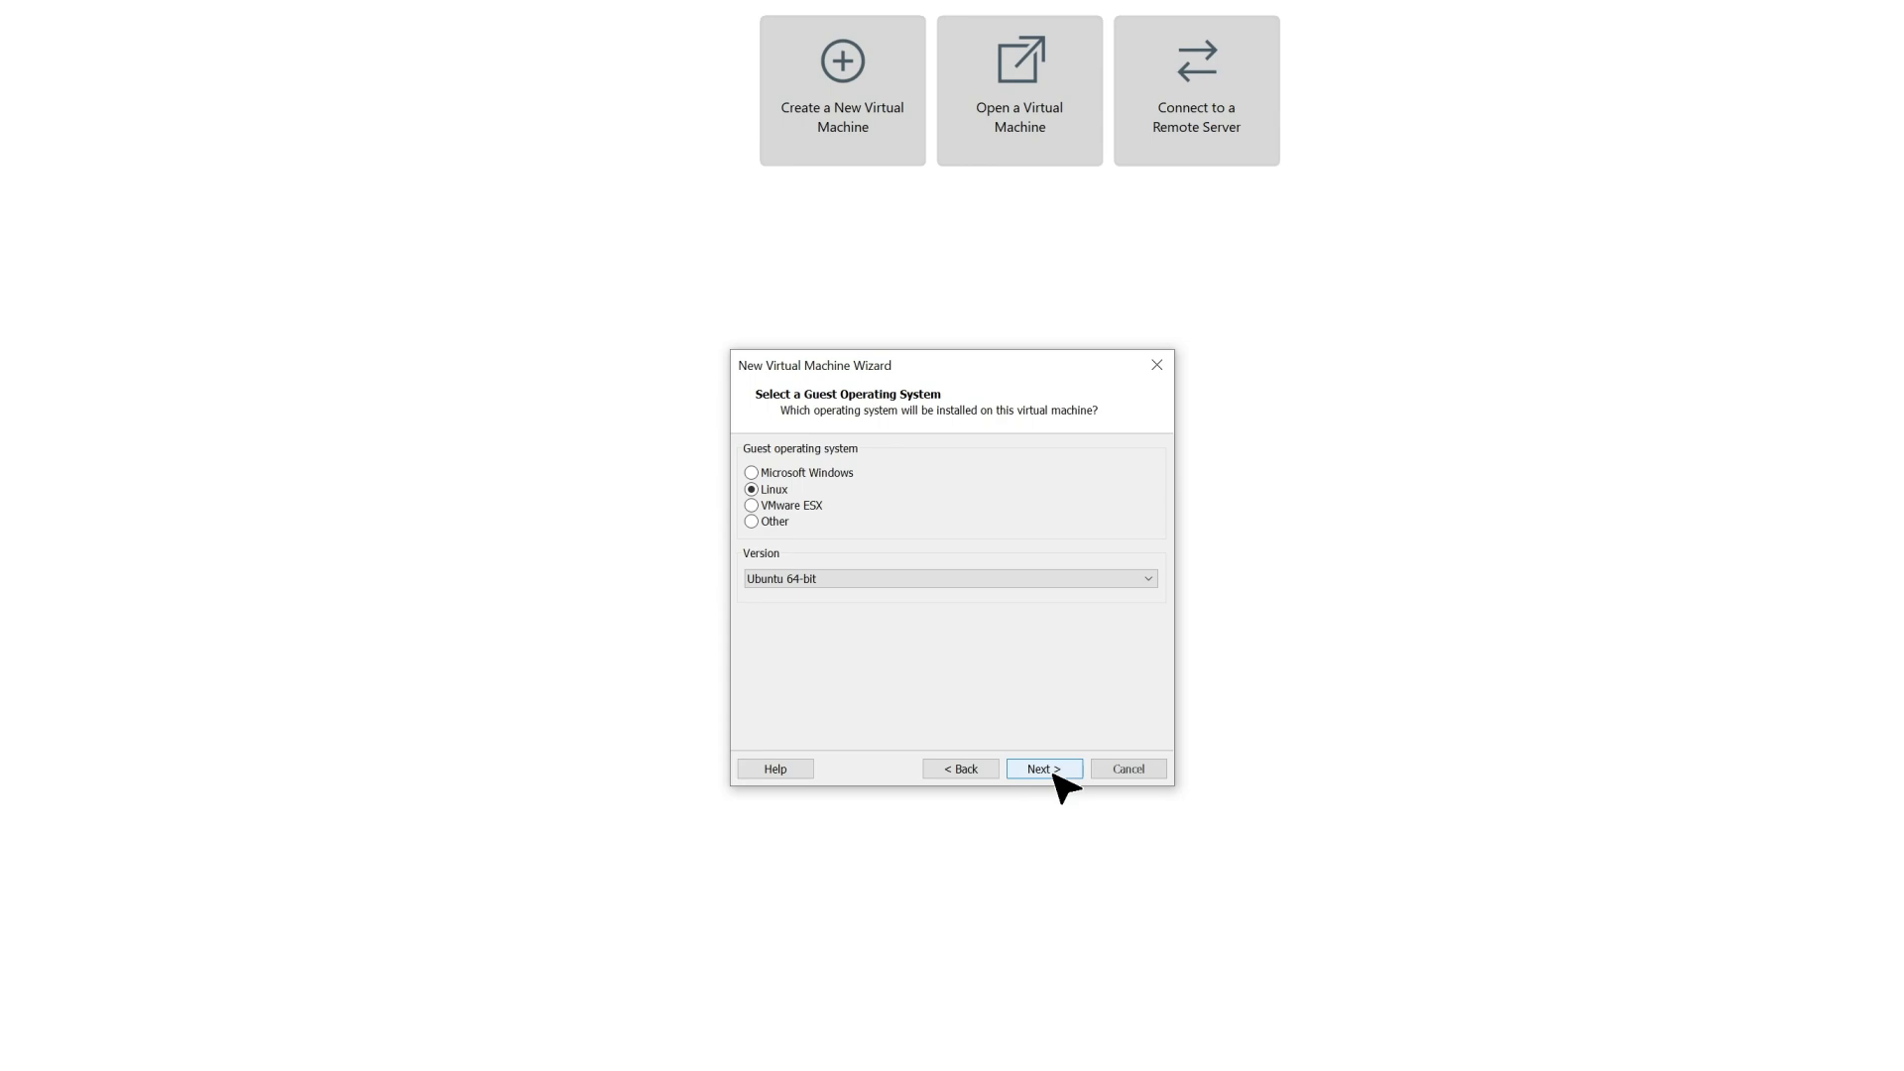
{"action": "left_click", "coordinate": [752, 488]}
{"action": "left_click", "coordinate": [809, 579]}
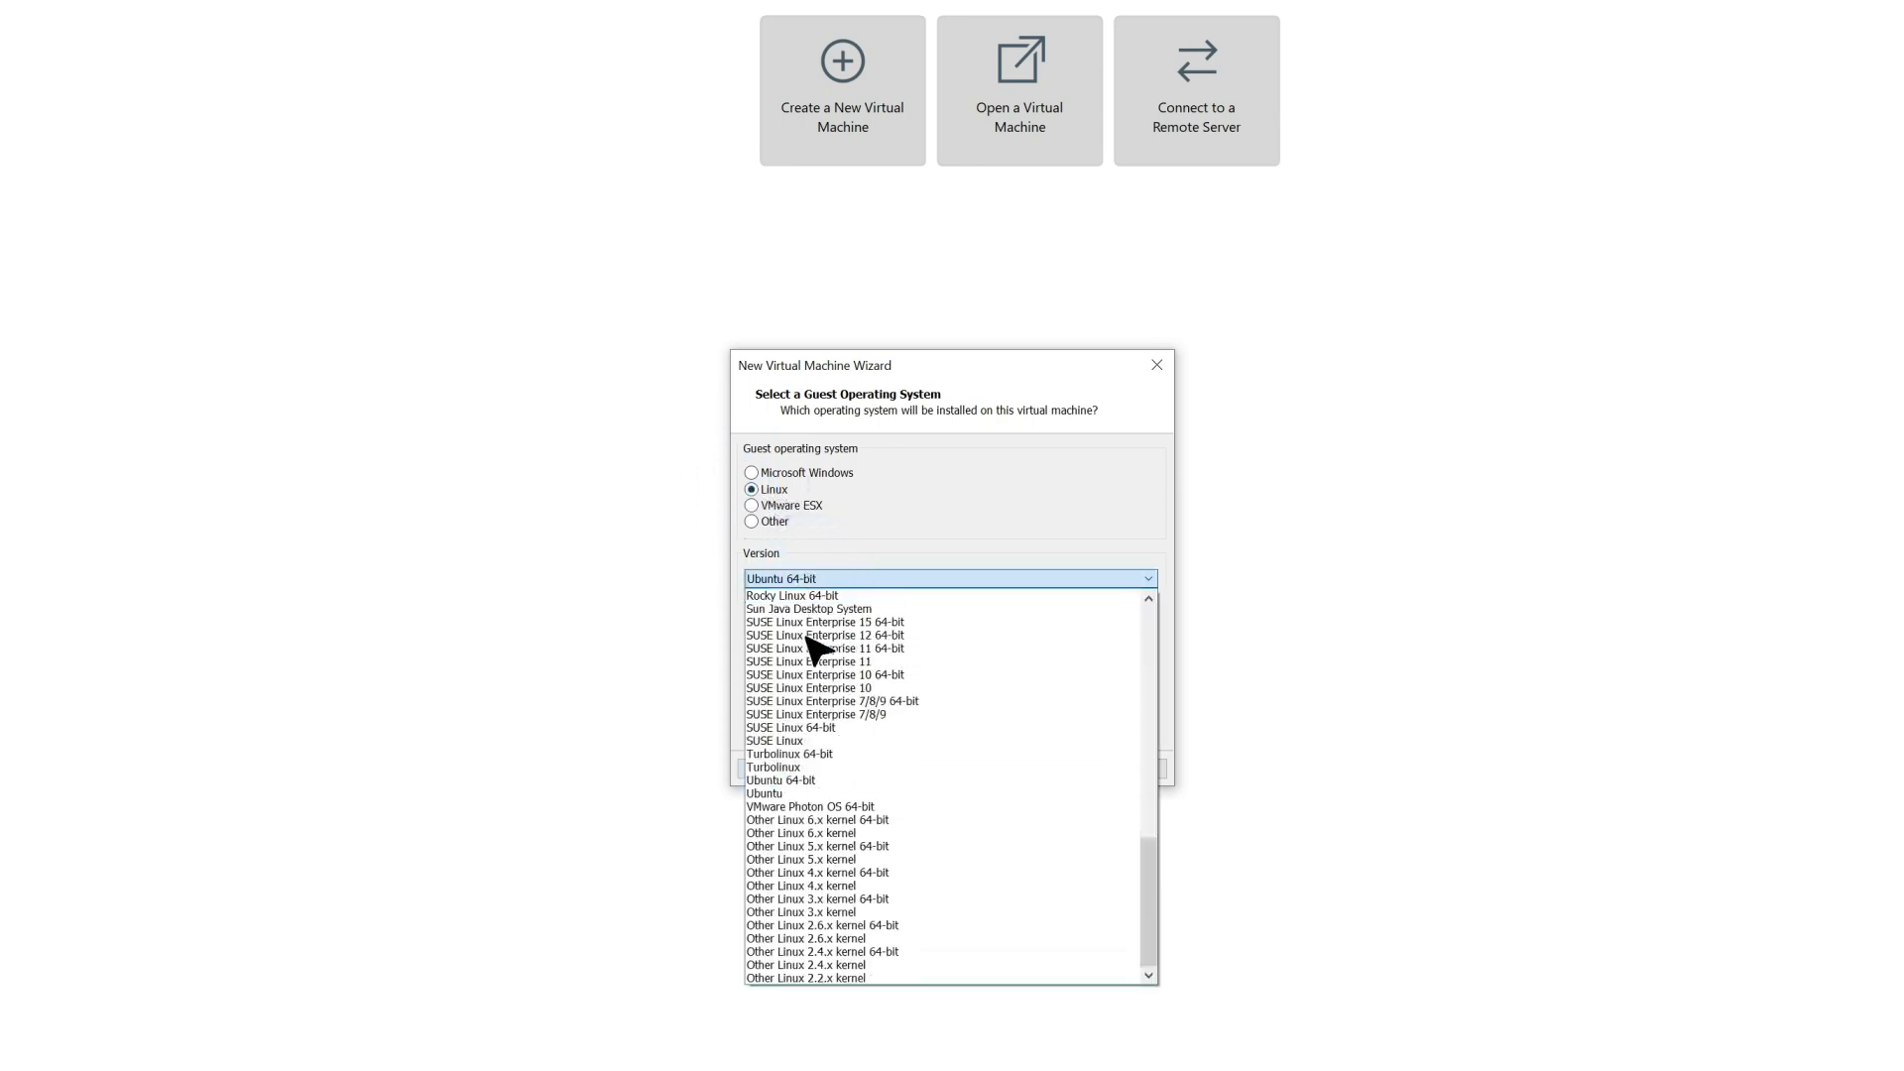
{"action": "left_click", "coordinate": [804, 782]}
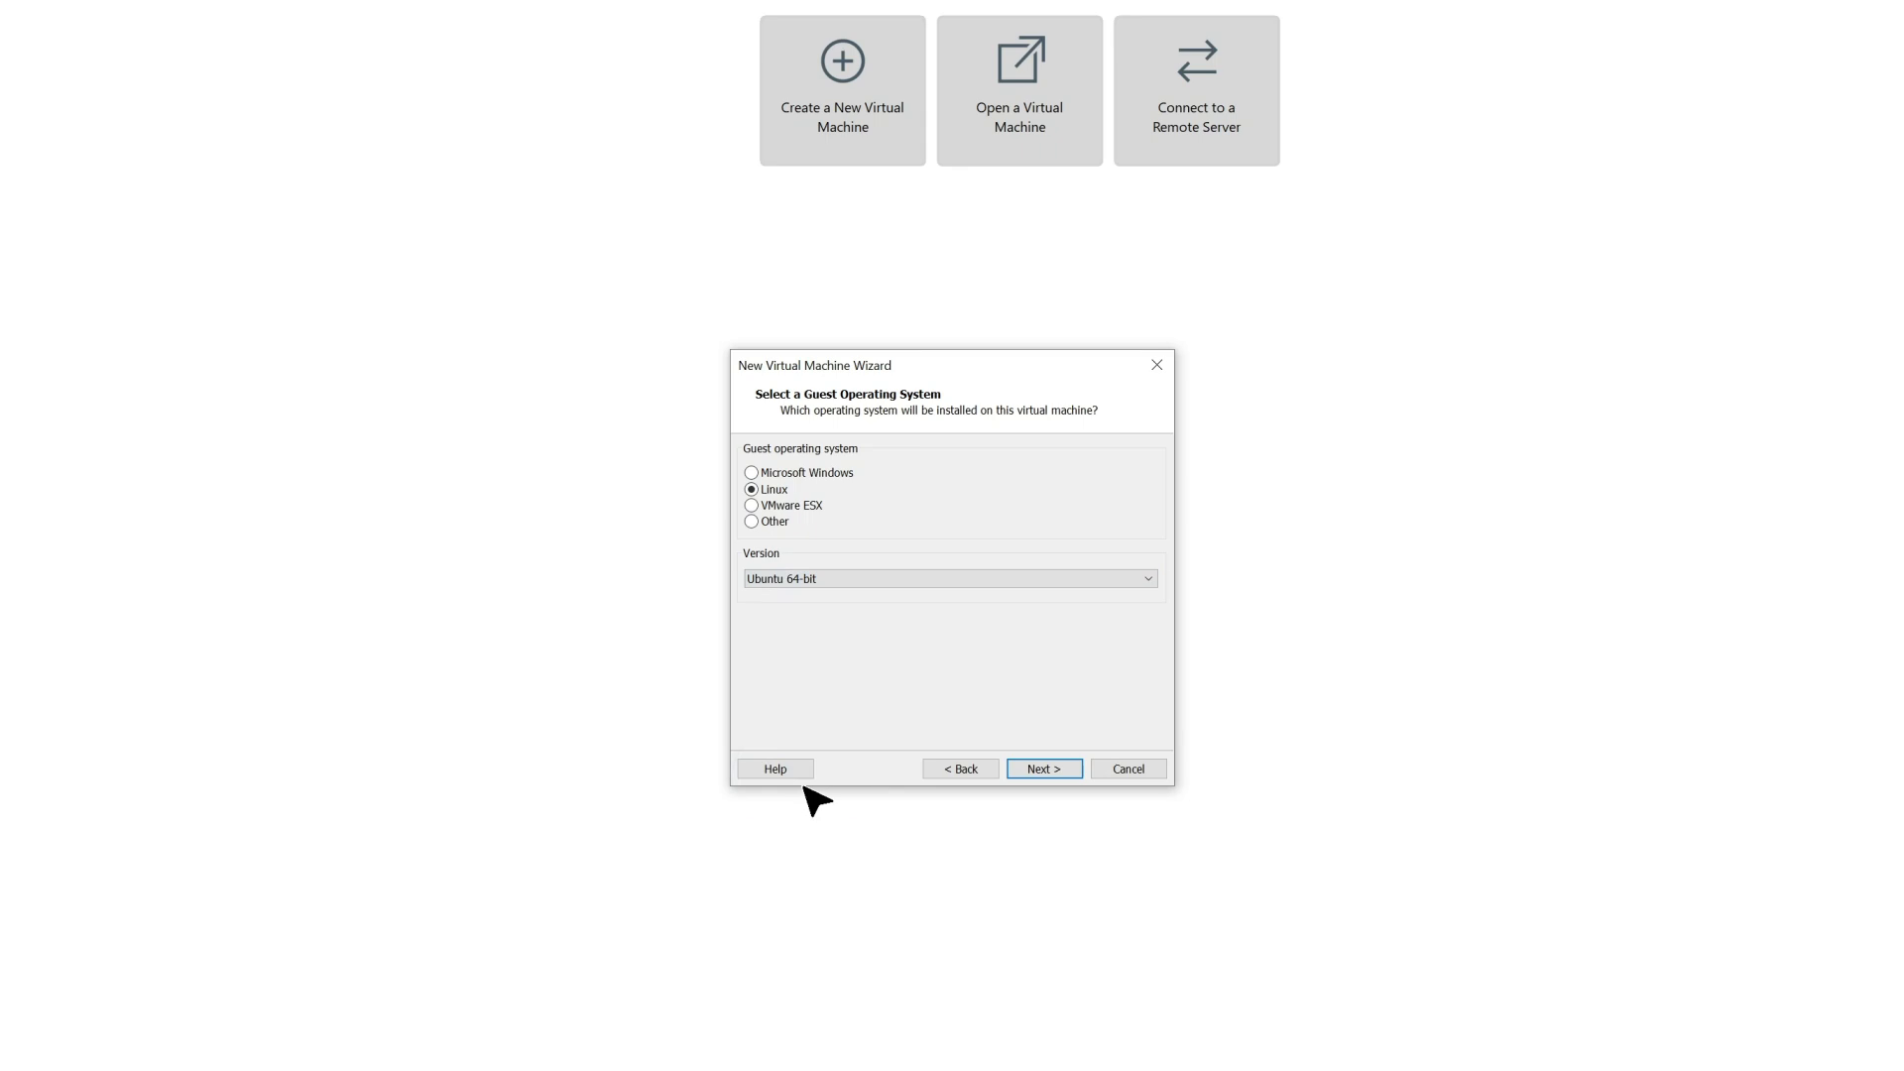
{"action": "left_click", "coordinate": [1041, 773]}
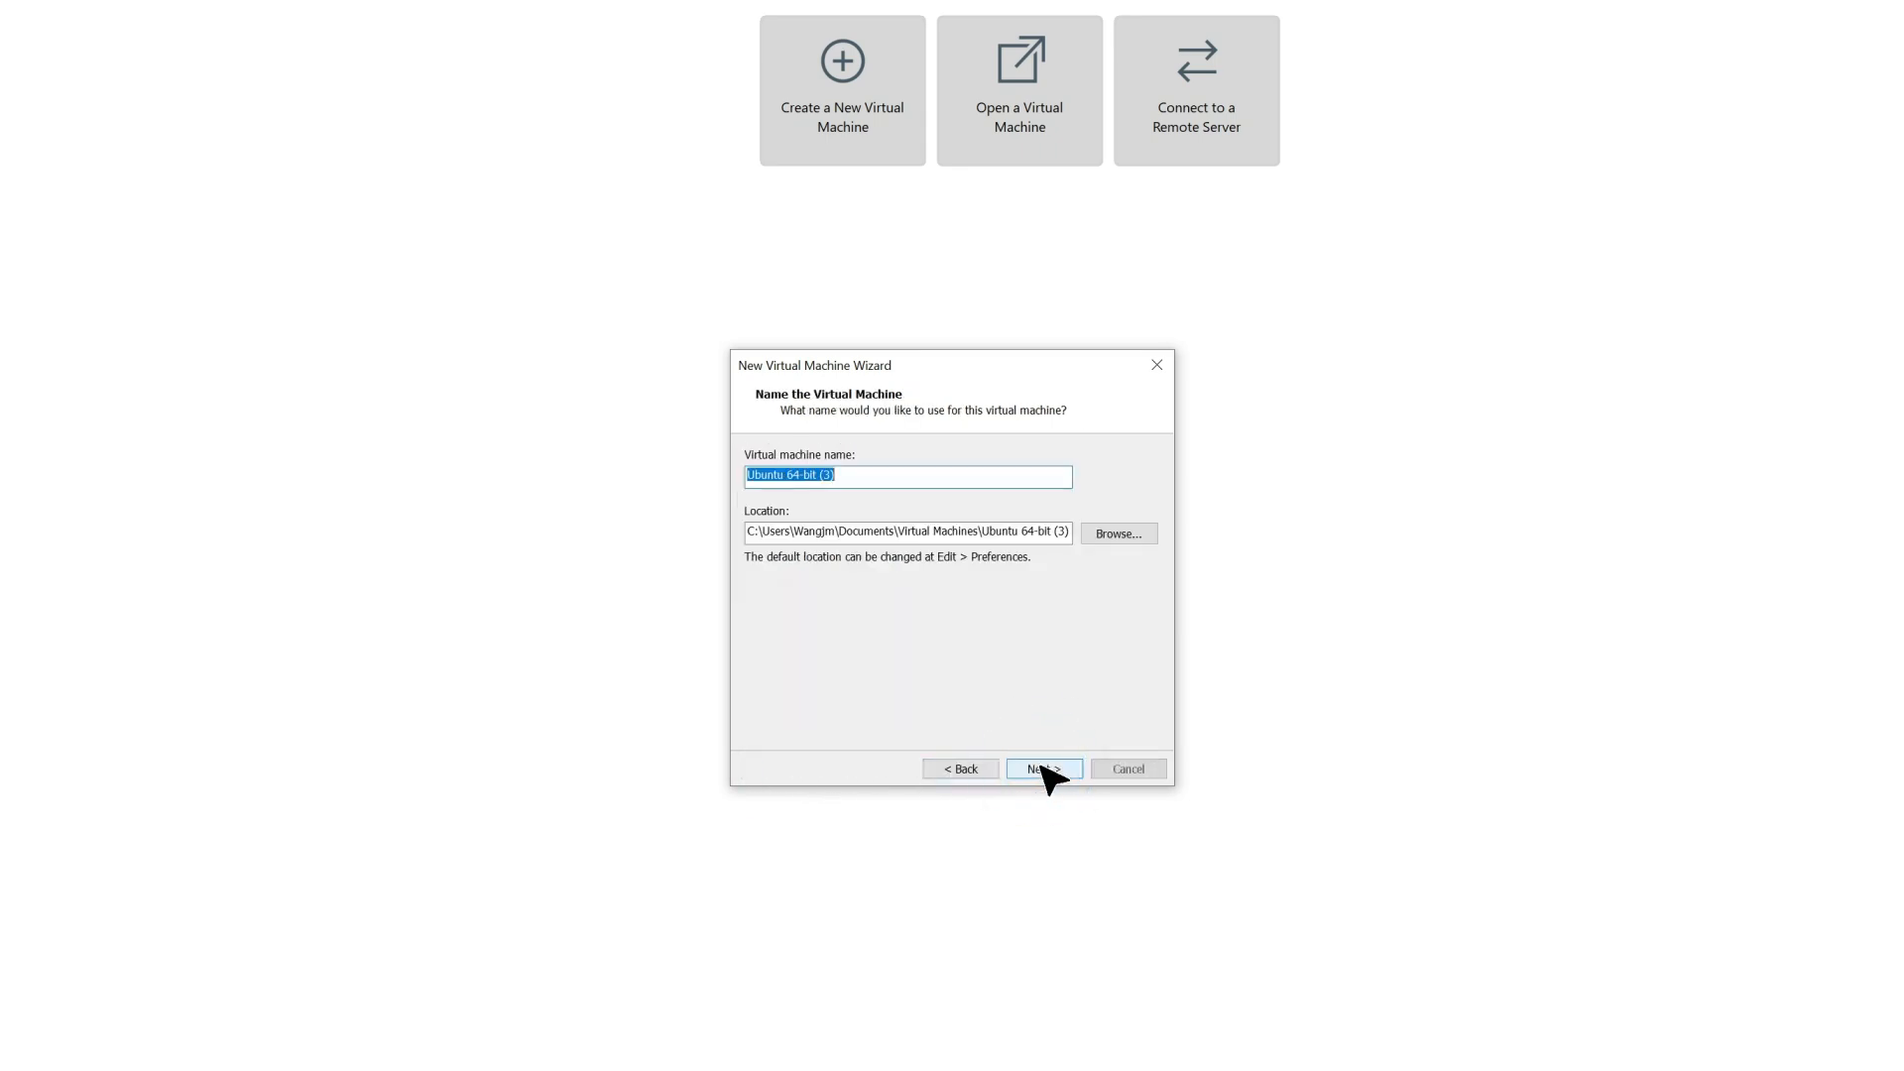
Name the virtual machine "Yeastar training" and accept the default storage location.
{"action": "left_click", "coordinate": [876, 472]}
{"action": "key", "text": "ctrl+a"}
{"action": "key", "text": "BackSpace"}
{"action": "type", "text": "Yeastar Training"}
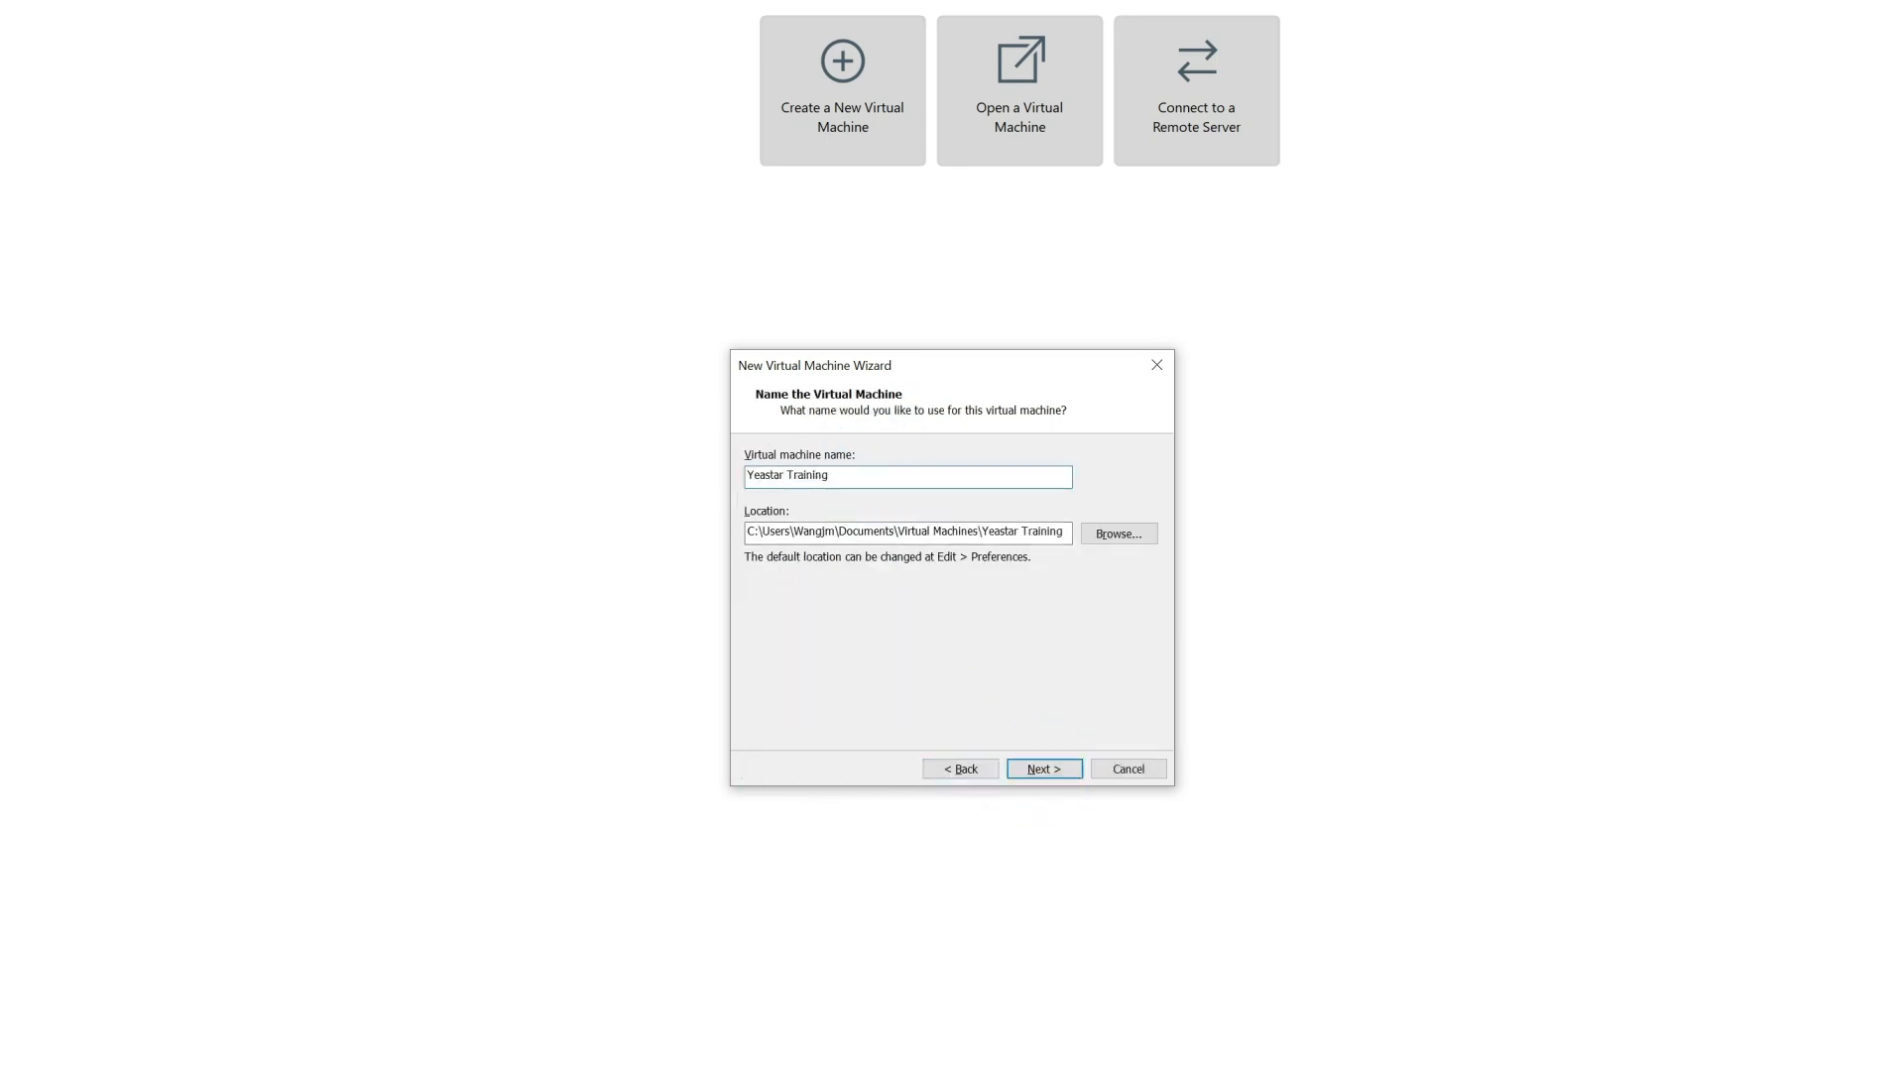
{"action": "left_click", "coordinate": [1121, 535]}
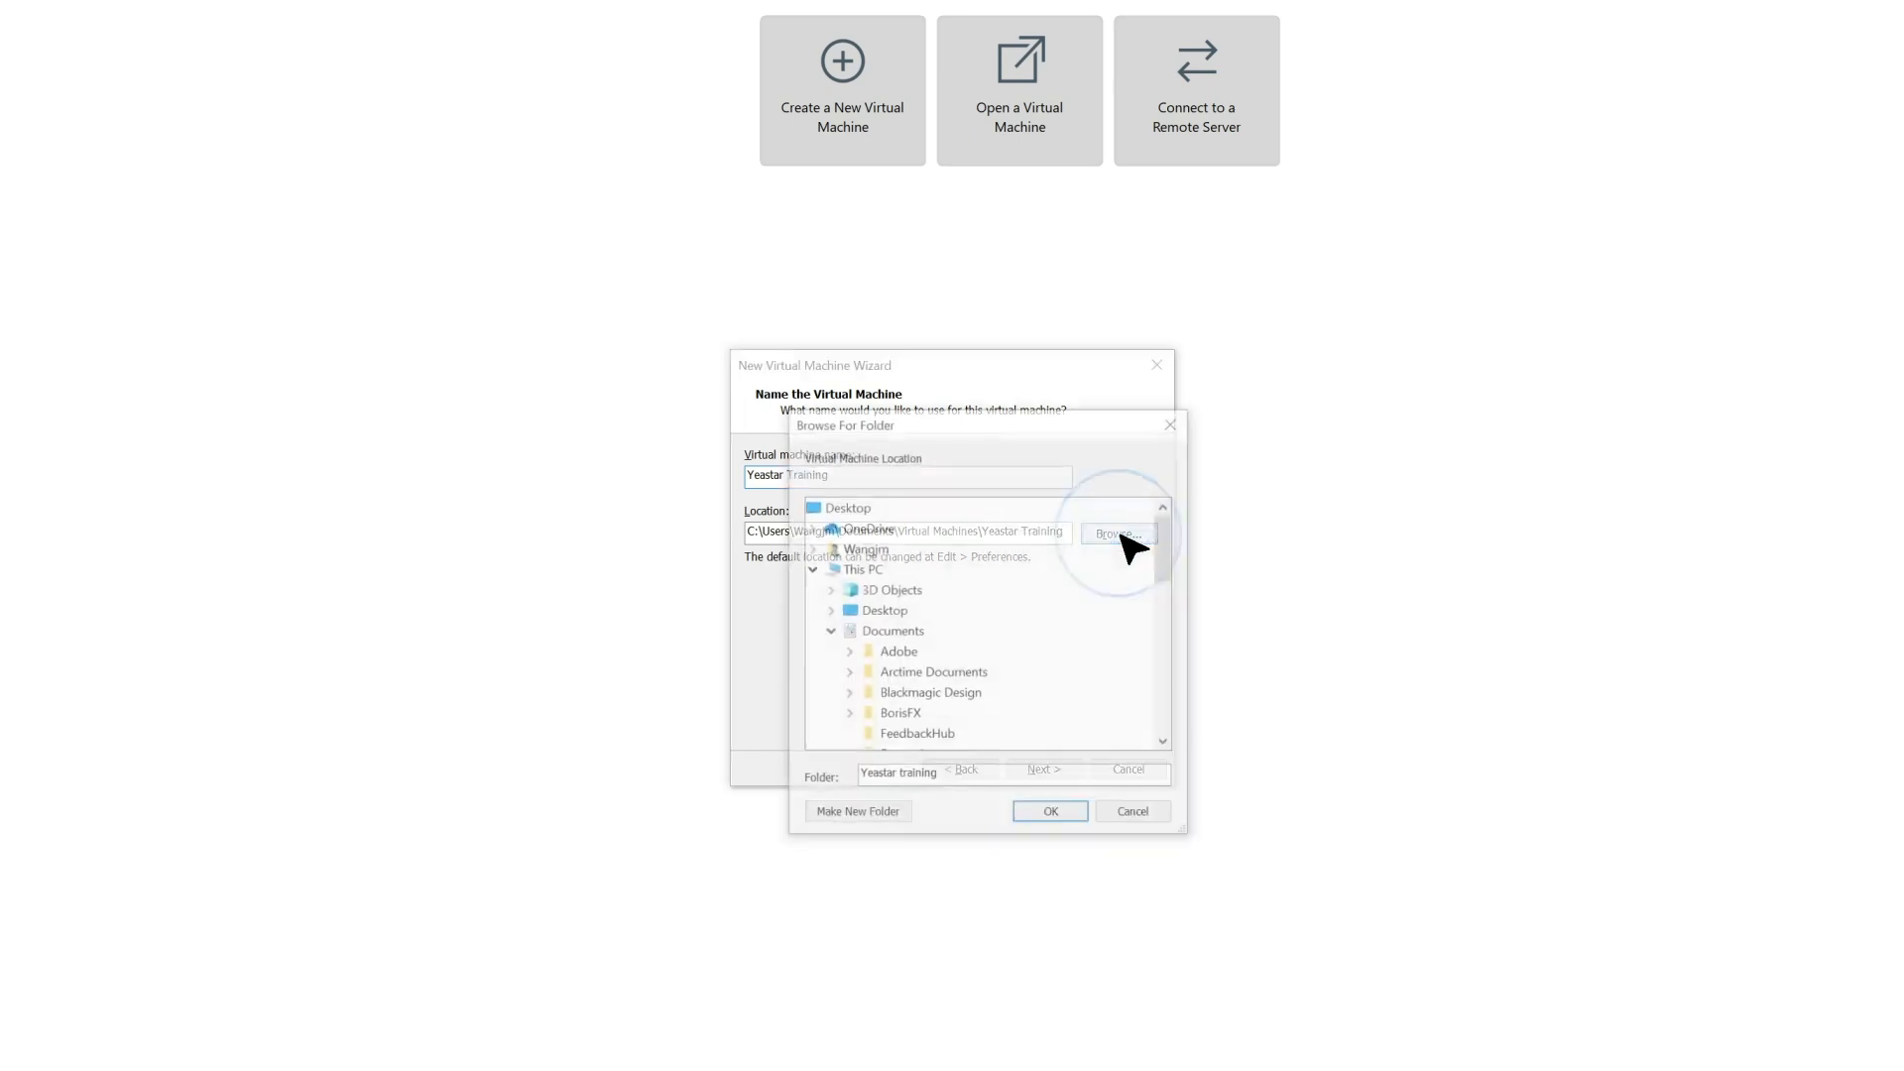
{"action": "left_click", "coordinate": [1158, 809]}
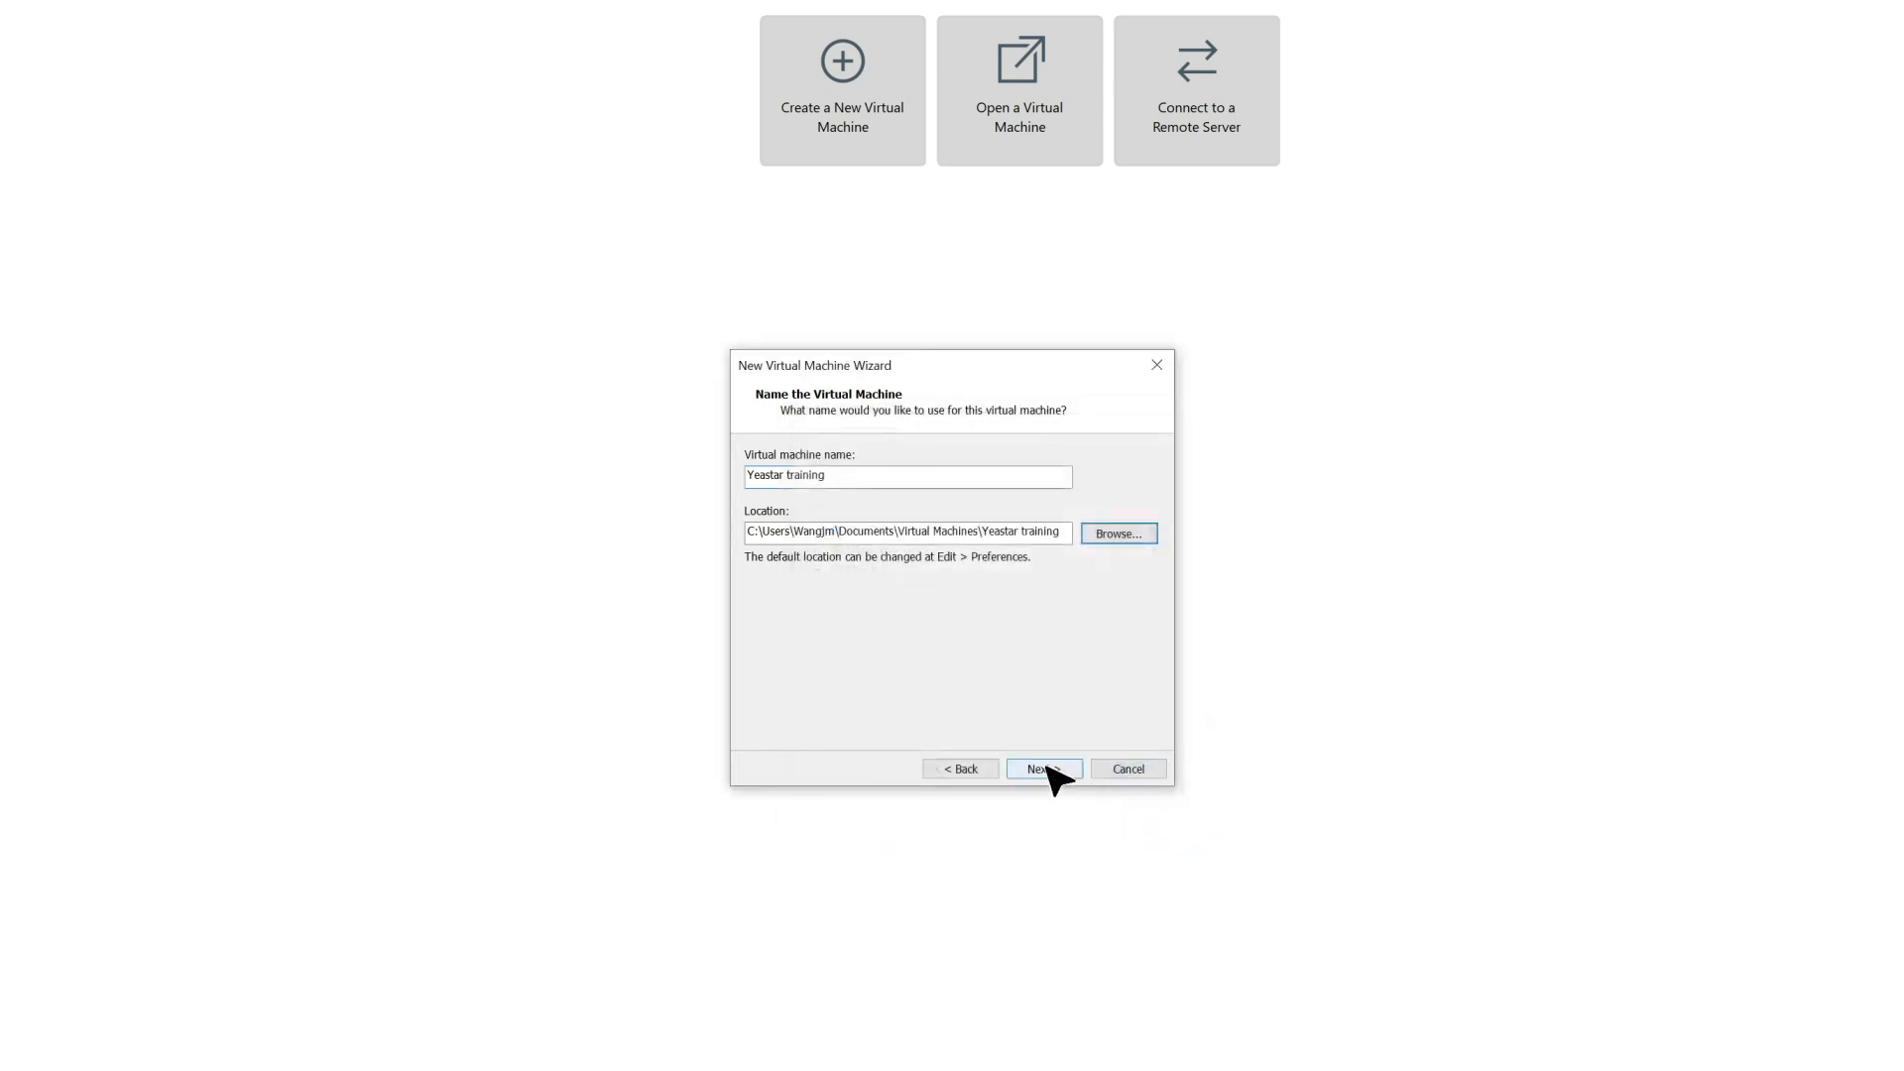
{"action": "left_click", "coordinate": [1049, 768]}
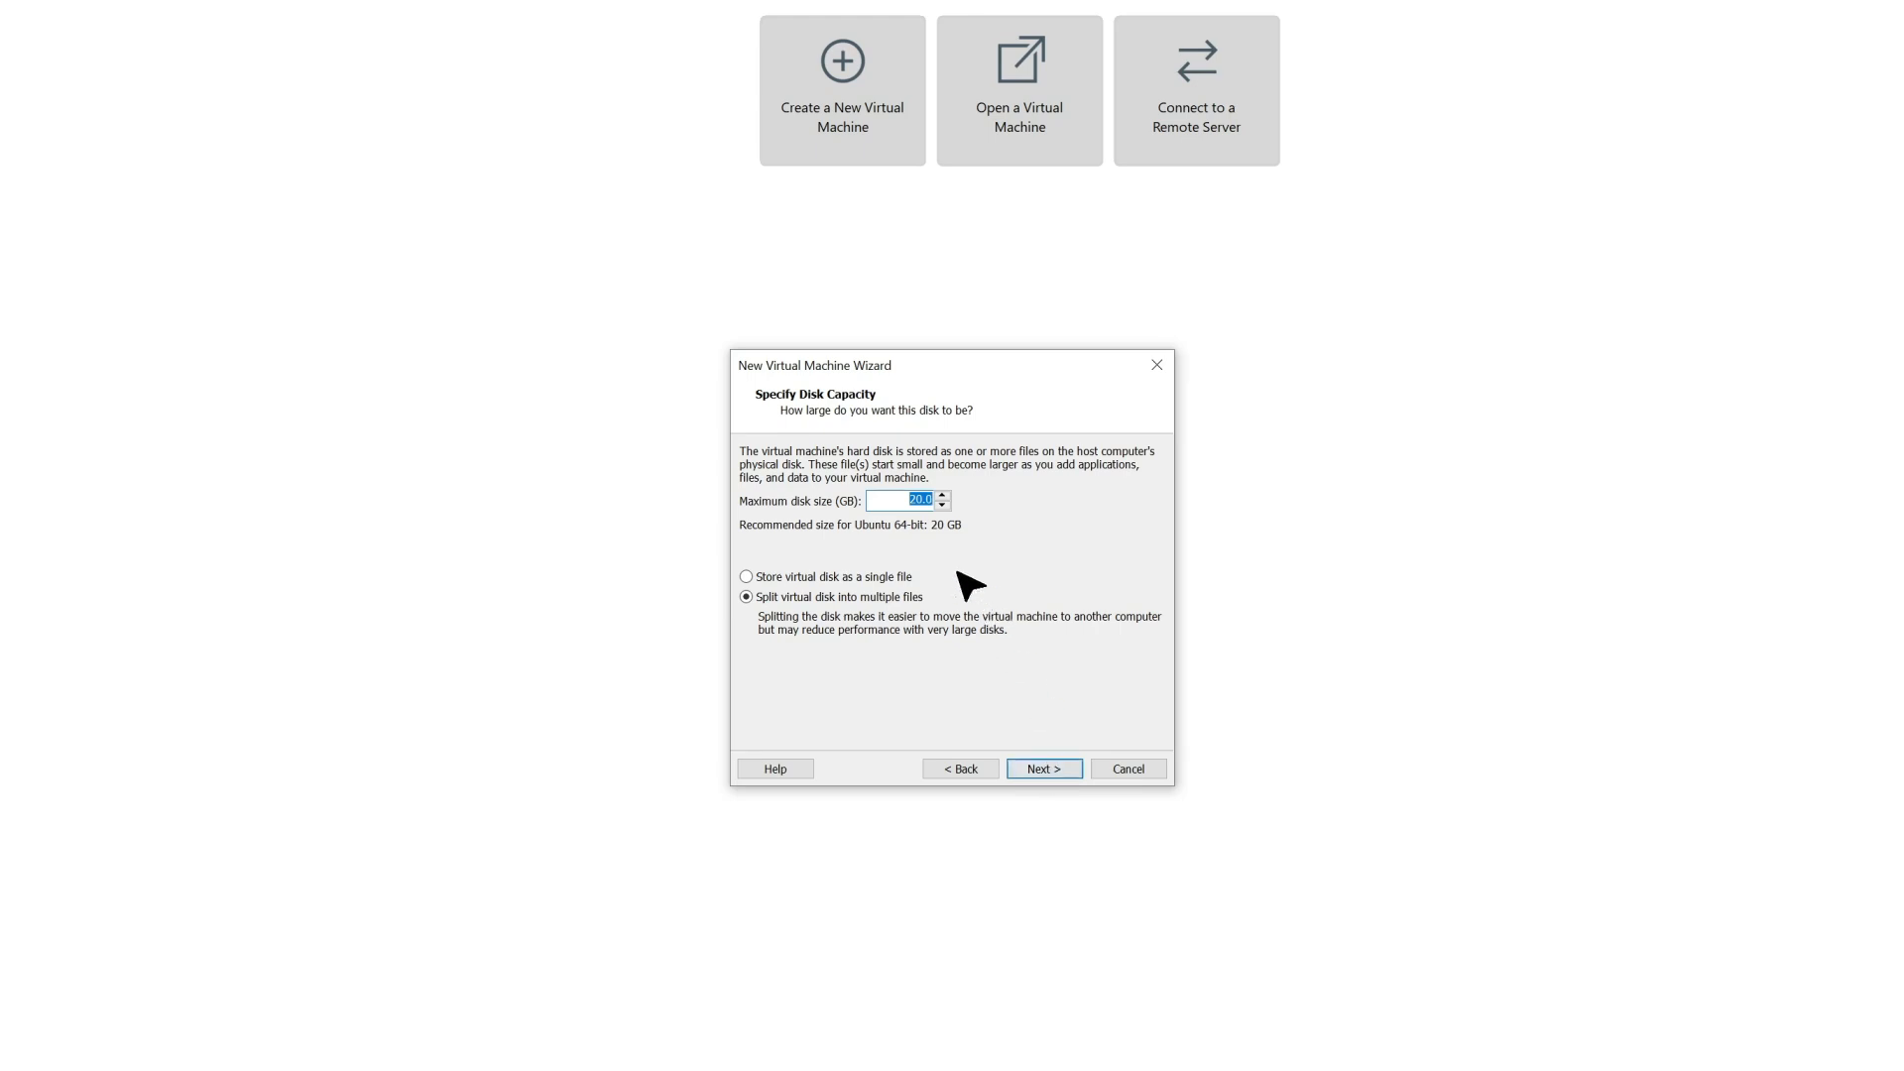
Set the maximum disk size to 40 GB, split into multiple files, and finish creating the virtual machine.
{"action": "left_click", "coordinate": [922, 500]}
{"action": "left_click", "coordinate": [1043, 769]}
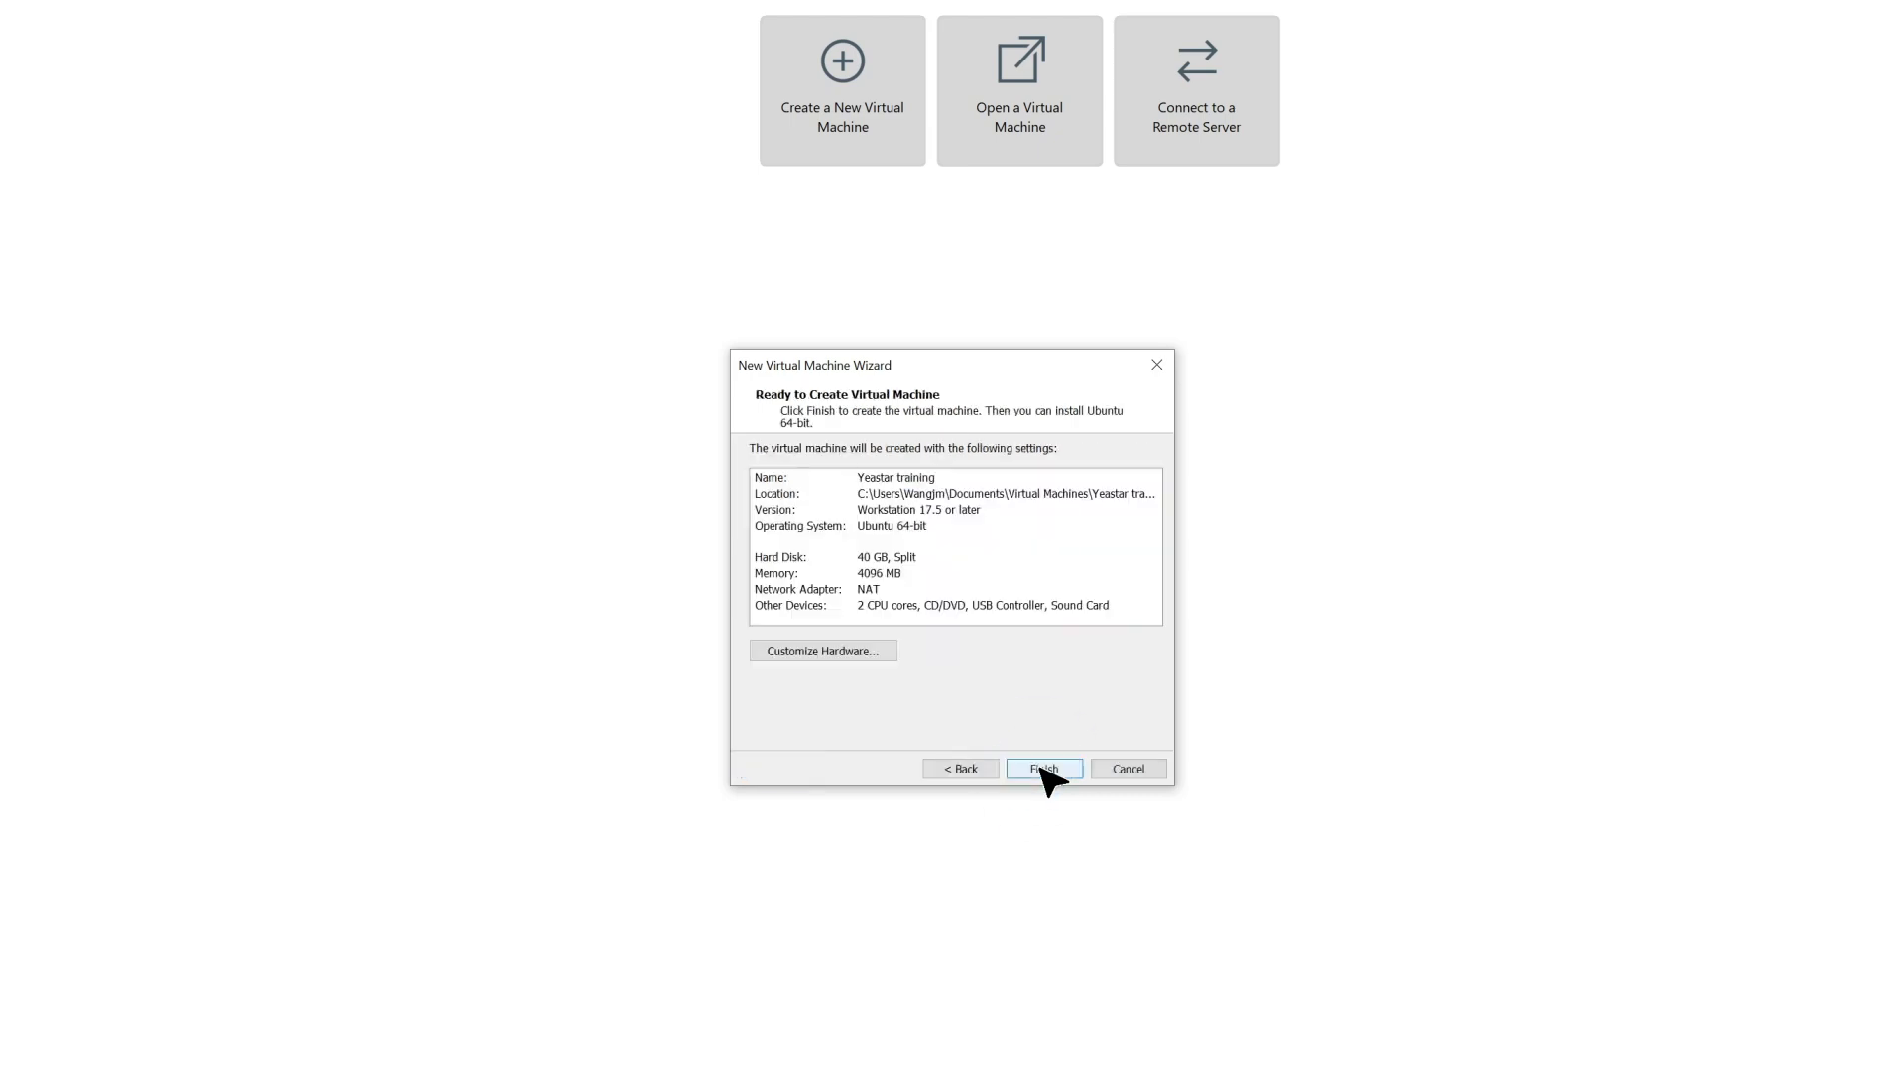
{"action": "left_click", "coordinate": [1043, 770]}
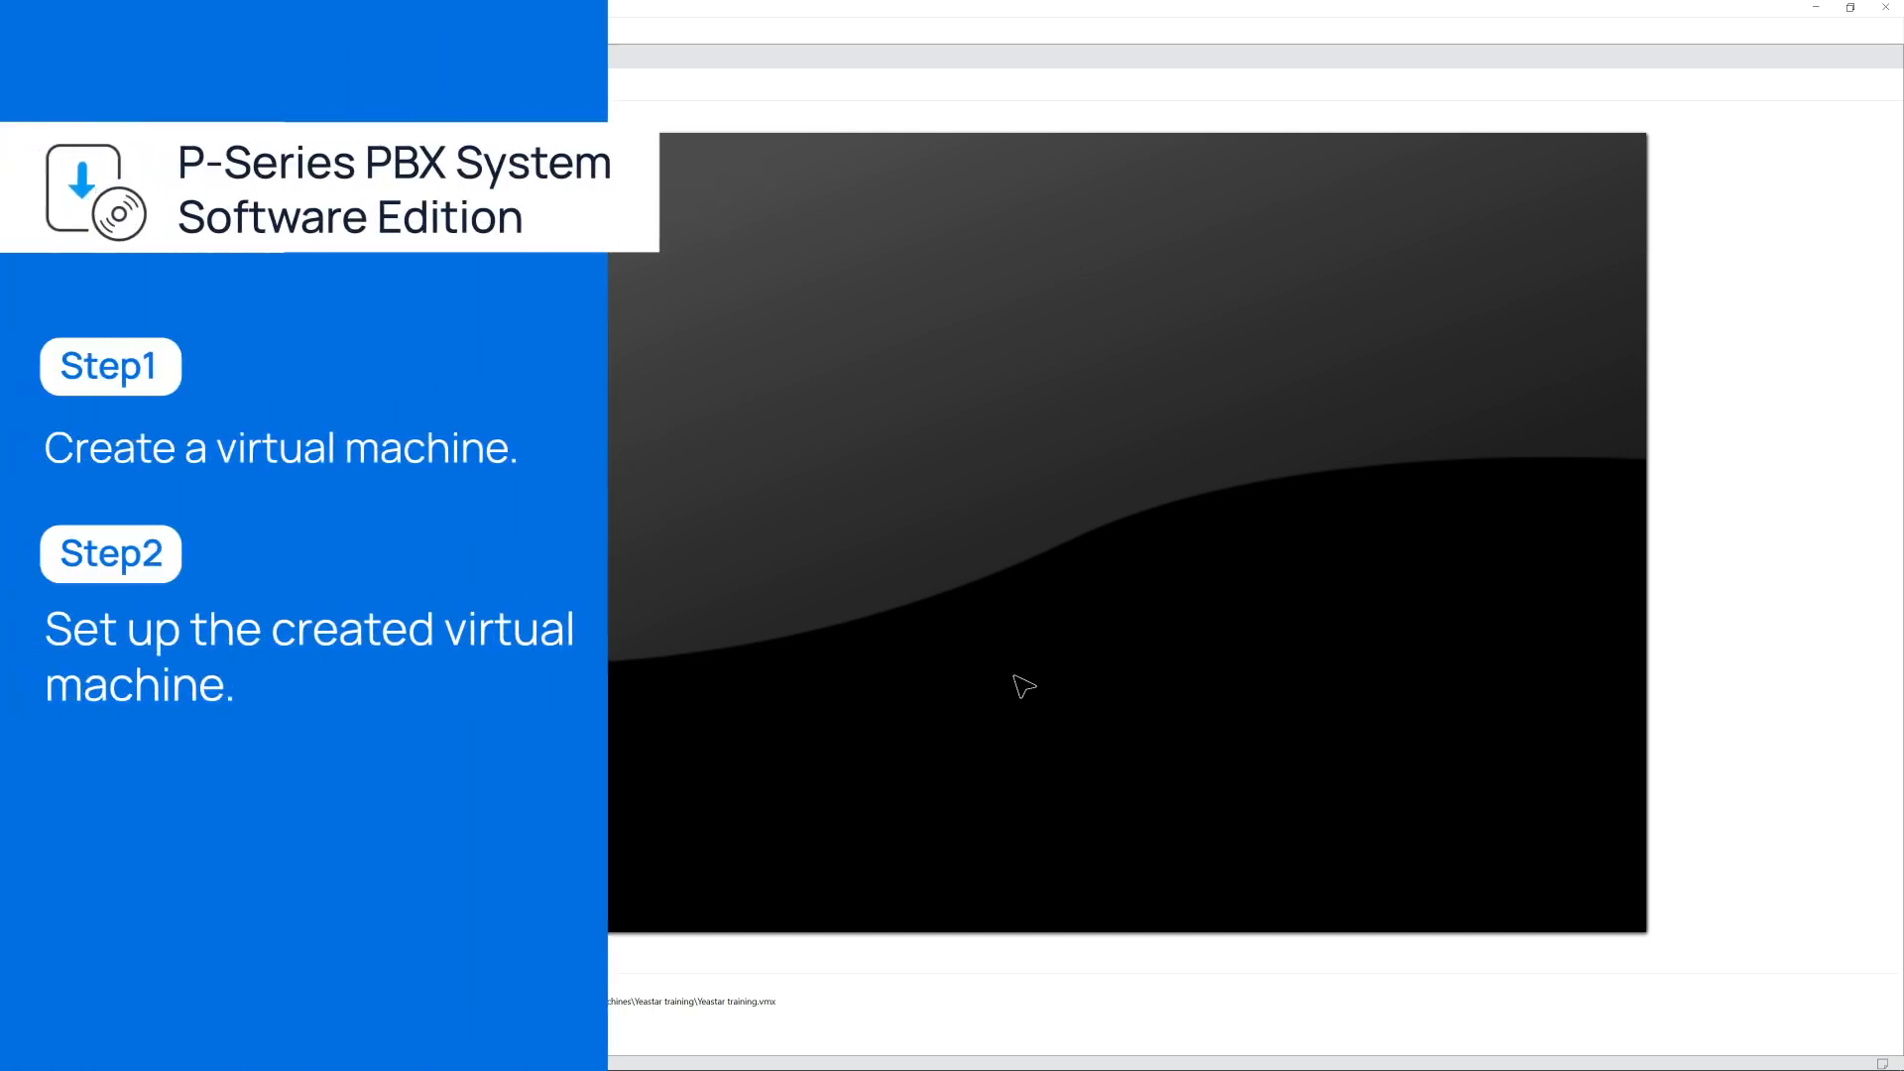
In the virtual machine's settings, attach Yeastar-P_SOFTWARE-auto-83.18.0.59-ubuntu24.iso from Documents to the CD/DVD drive.
{"action": "left_click", "coordinate": [112, 162]}
{"action": "left_click", "coordinate": [186, 191]}
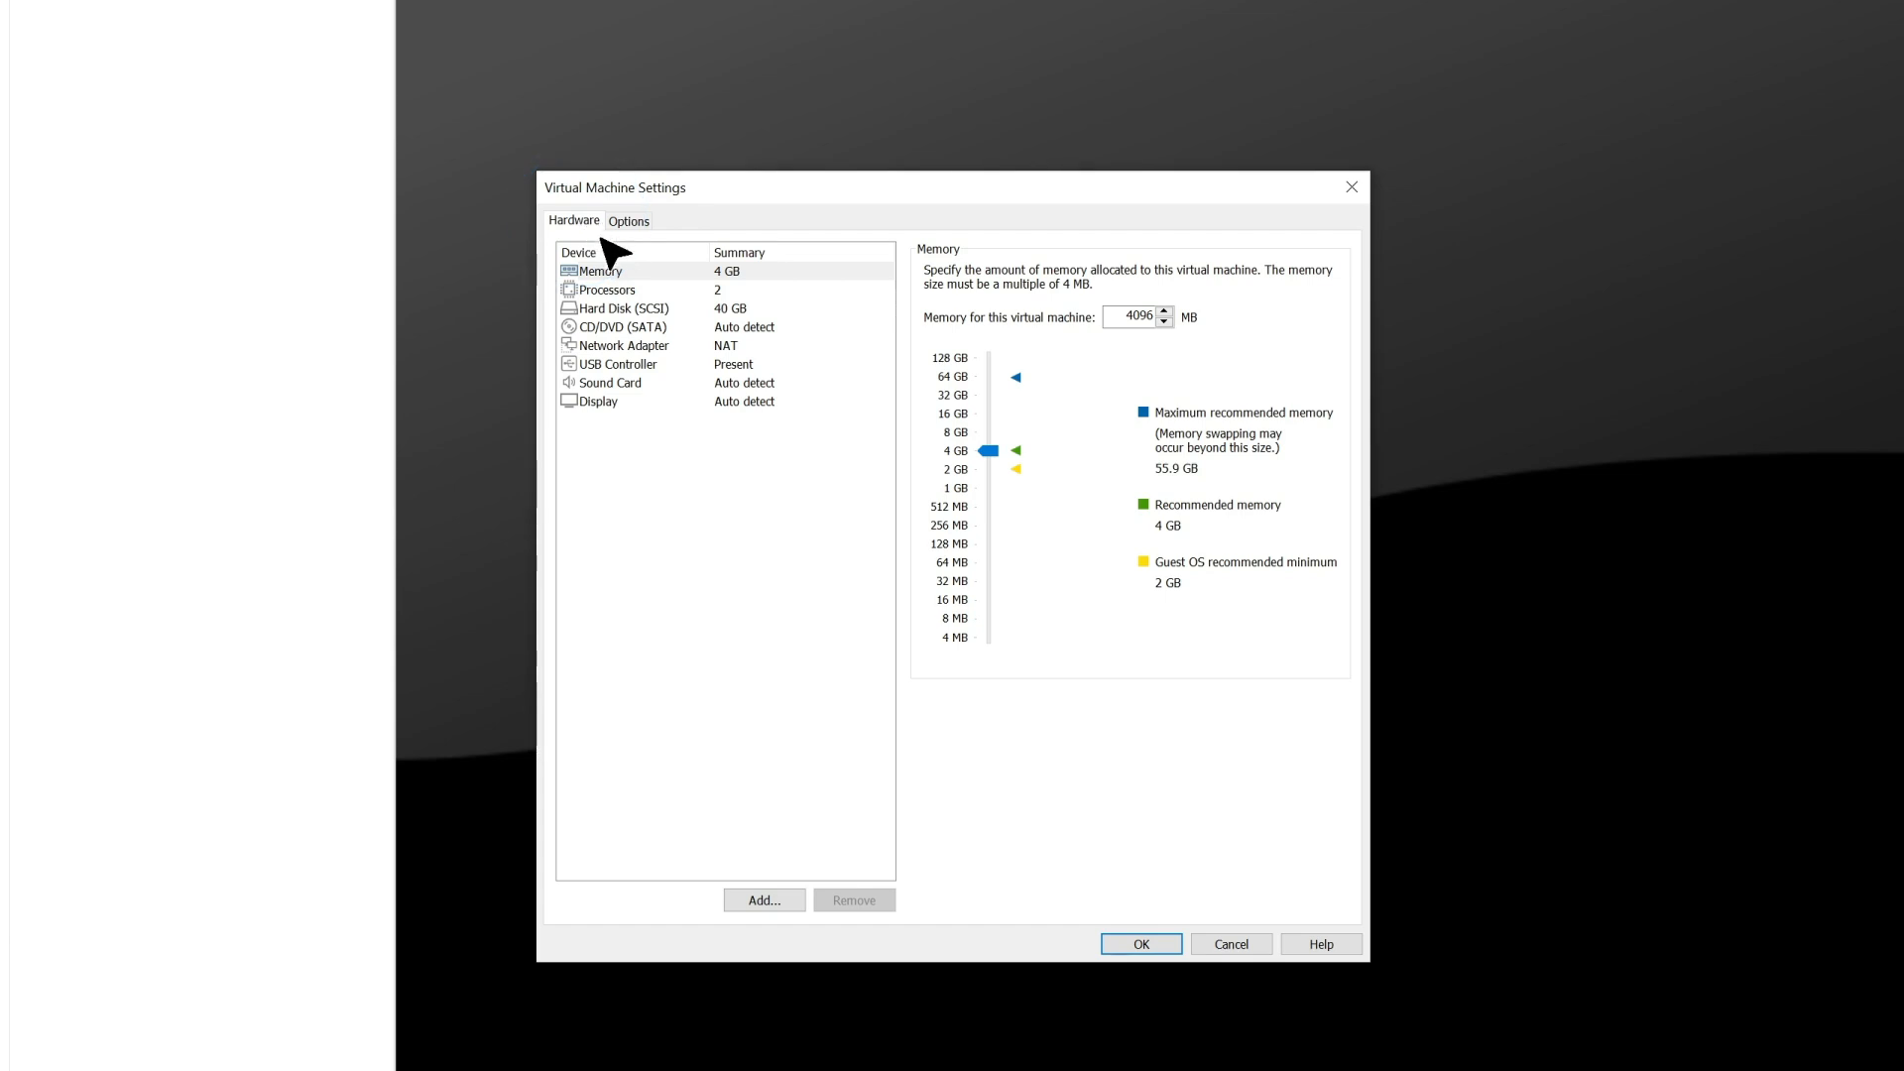
{"action": "left_click", "coordinate": [631, 330]}
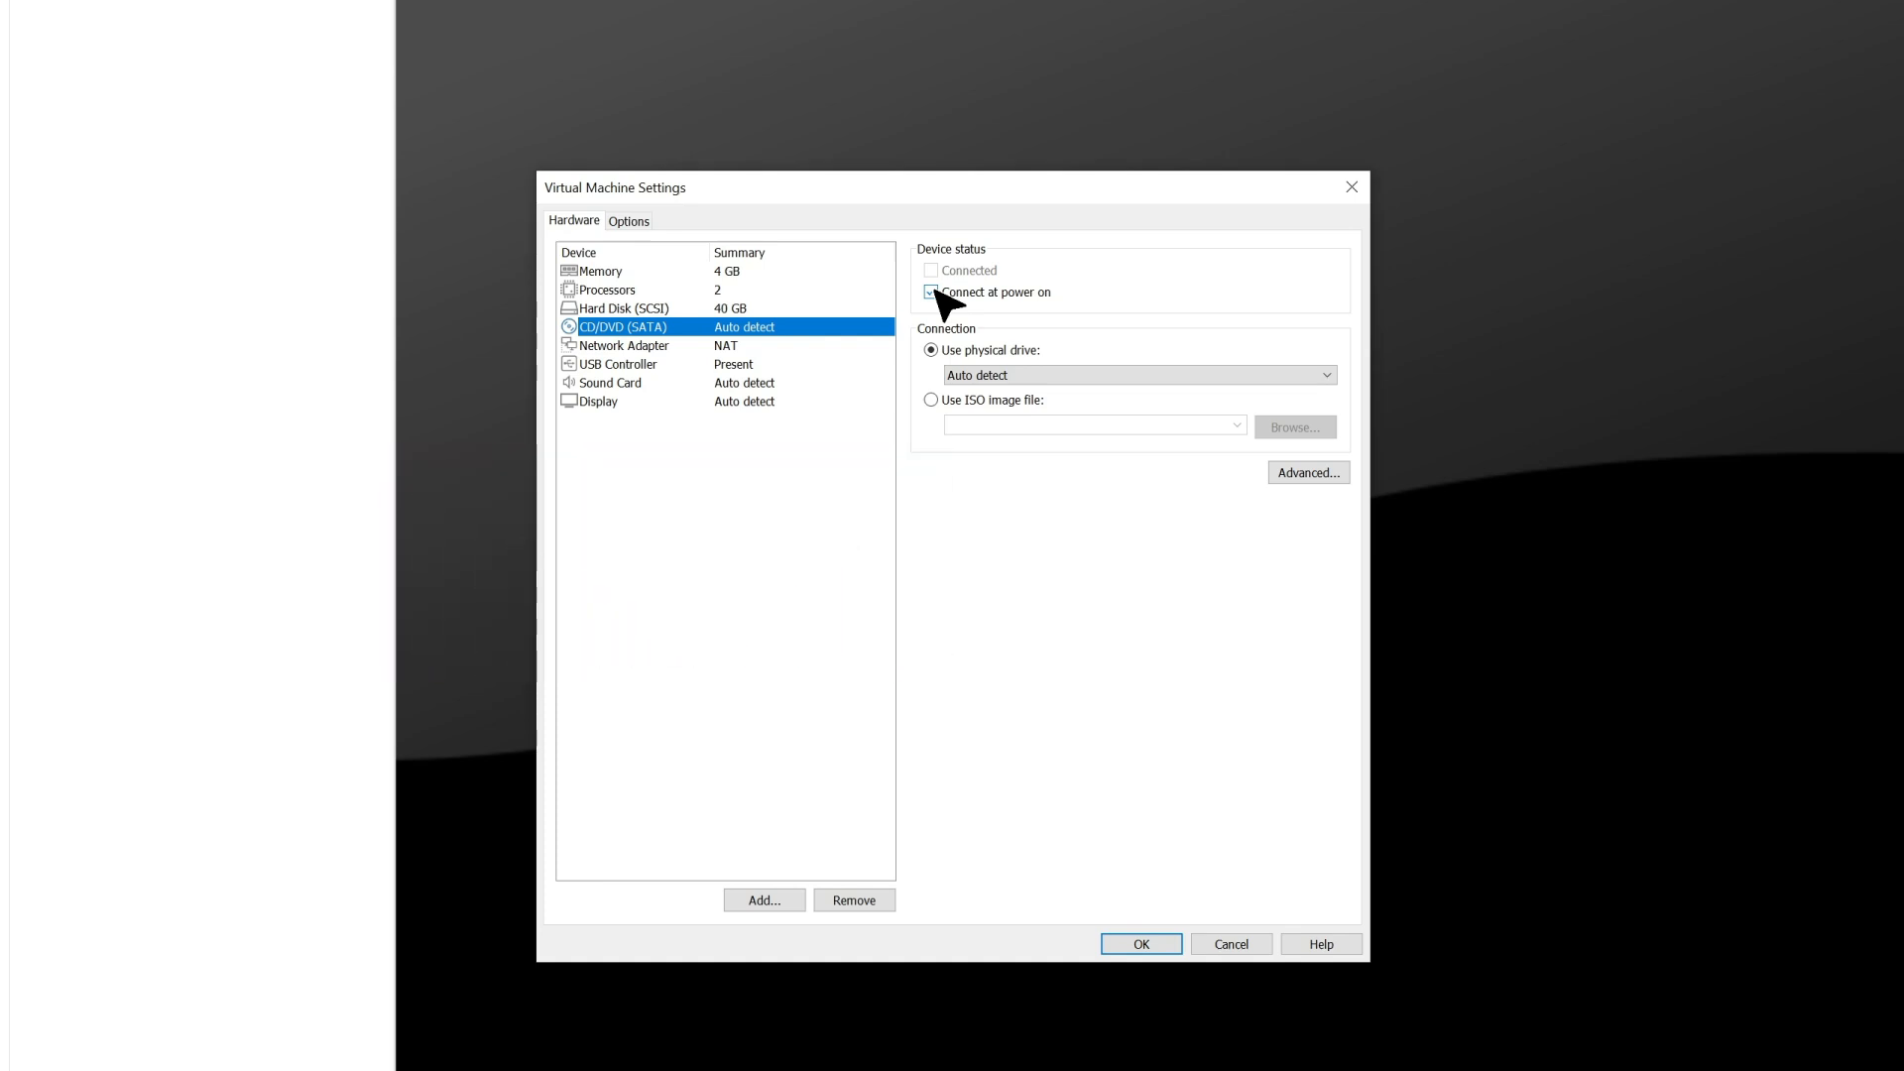
{"action": "left_click", "coordinate": [931, 400]}
{"action": "left_click", "coordinate": [1295, 427]}
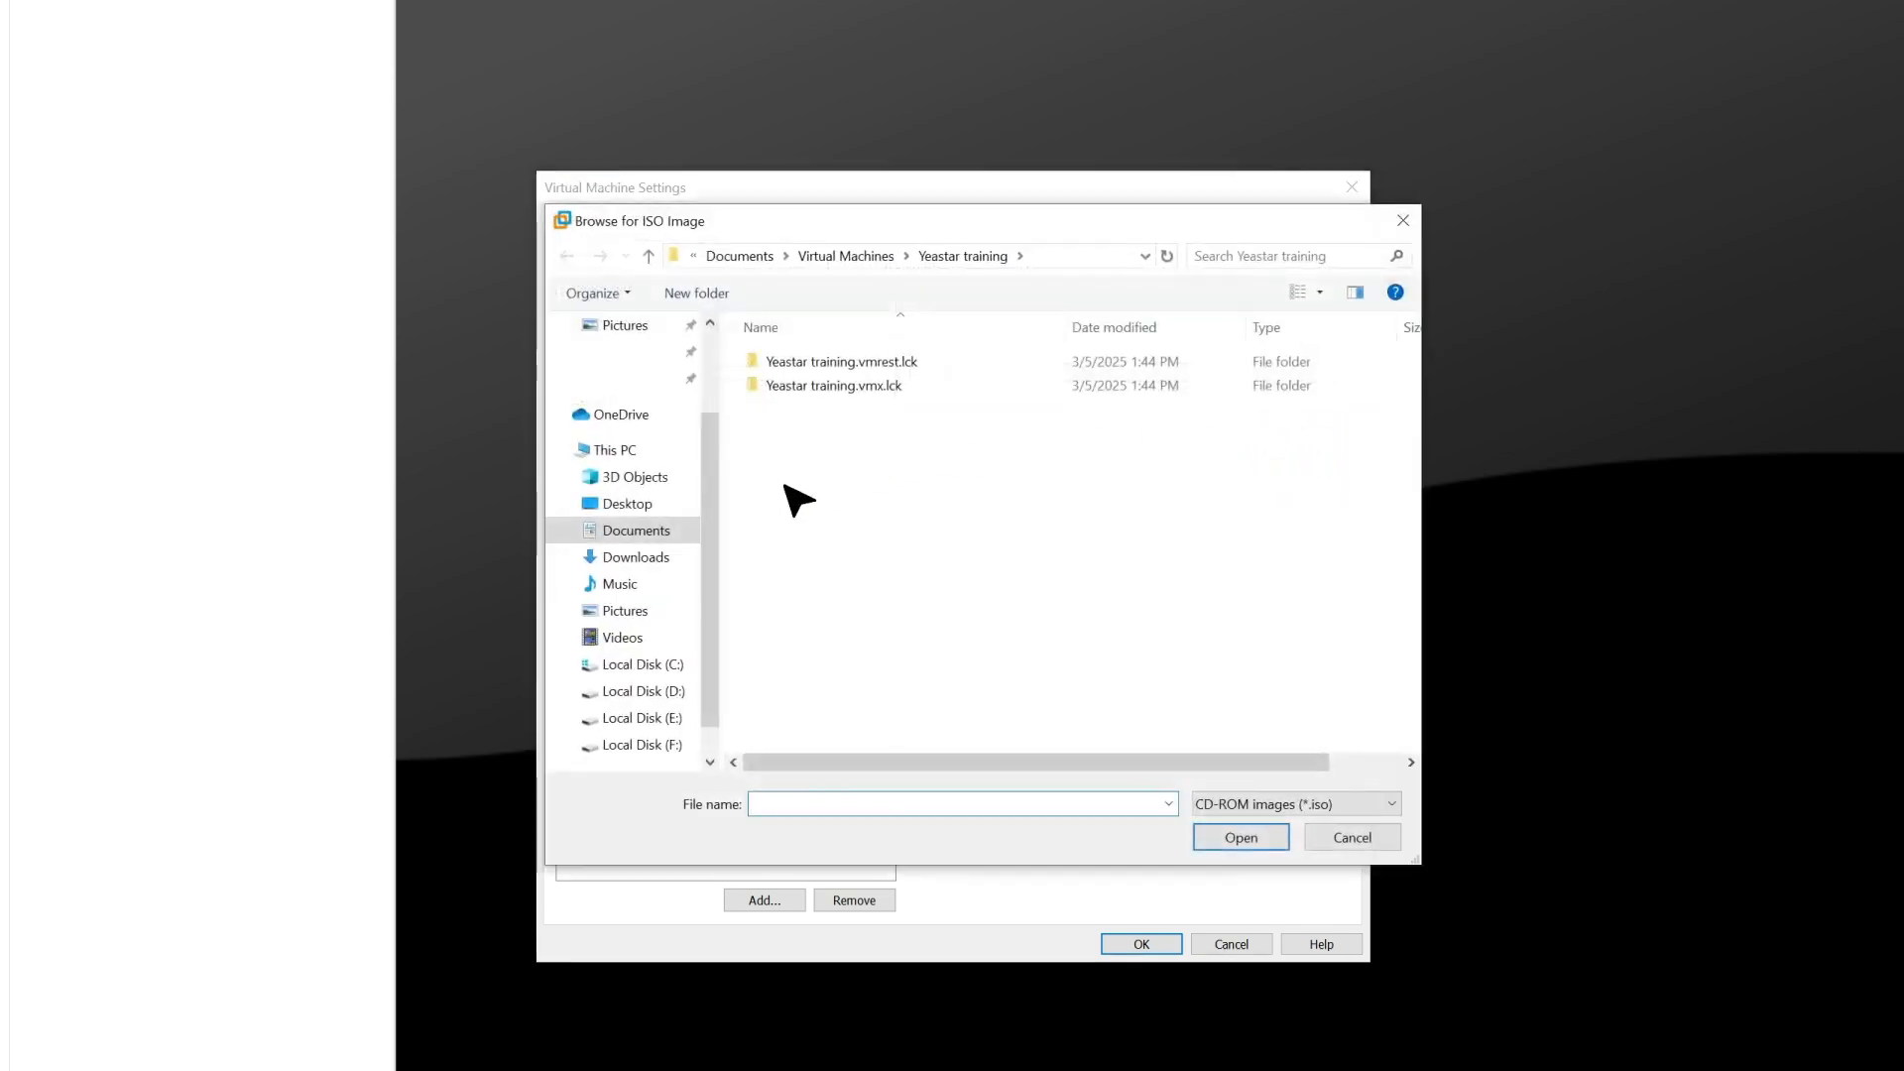
{"action": "left_click", "coordinate": [655, 543]}
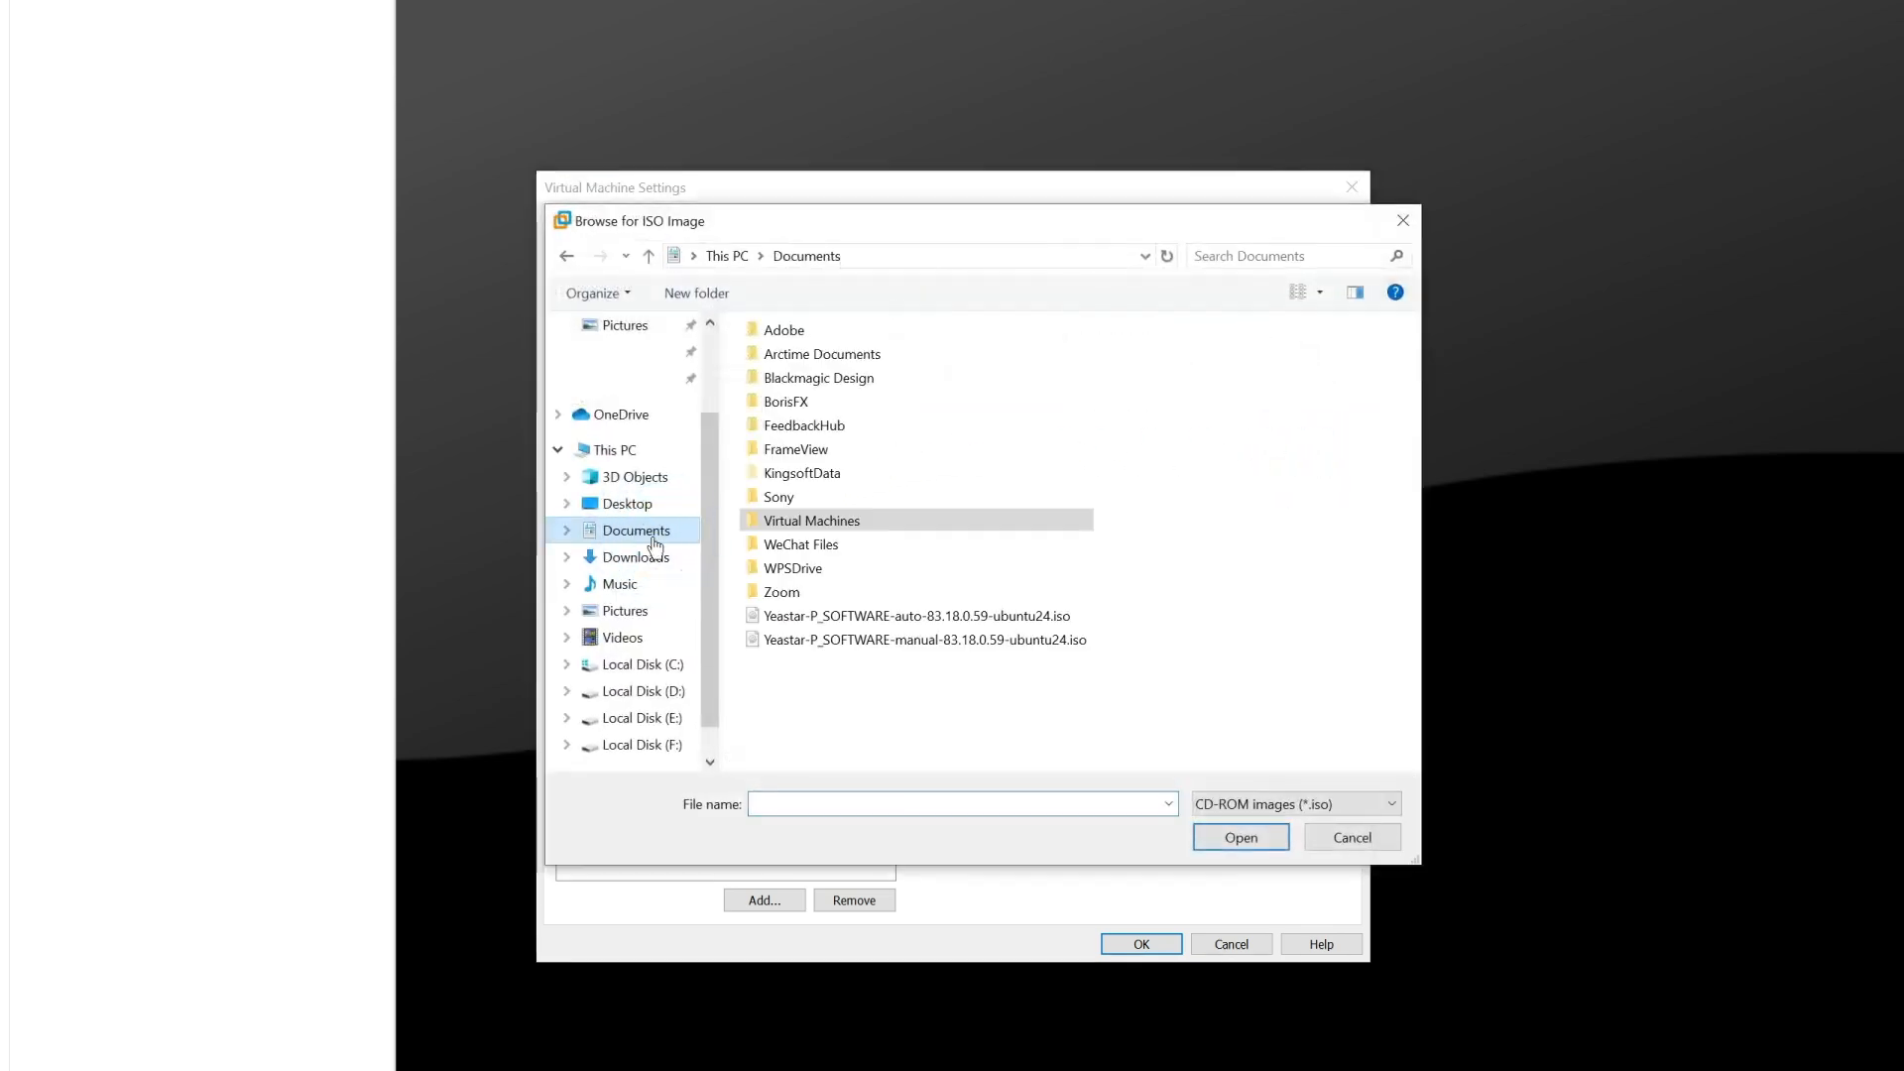
{"action": "left_click", "coordinate": [905, 616]}
{"action": "left_click", "coordinate": [1251, 841]}
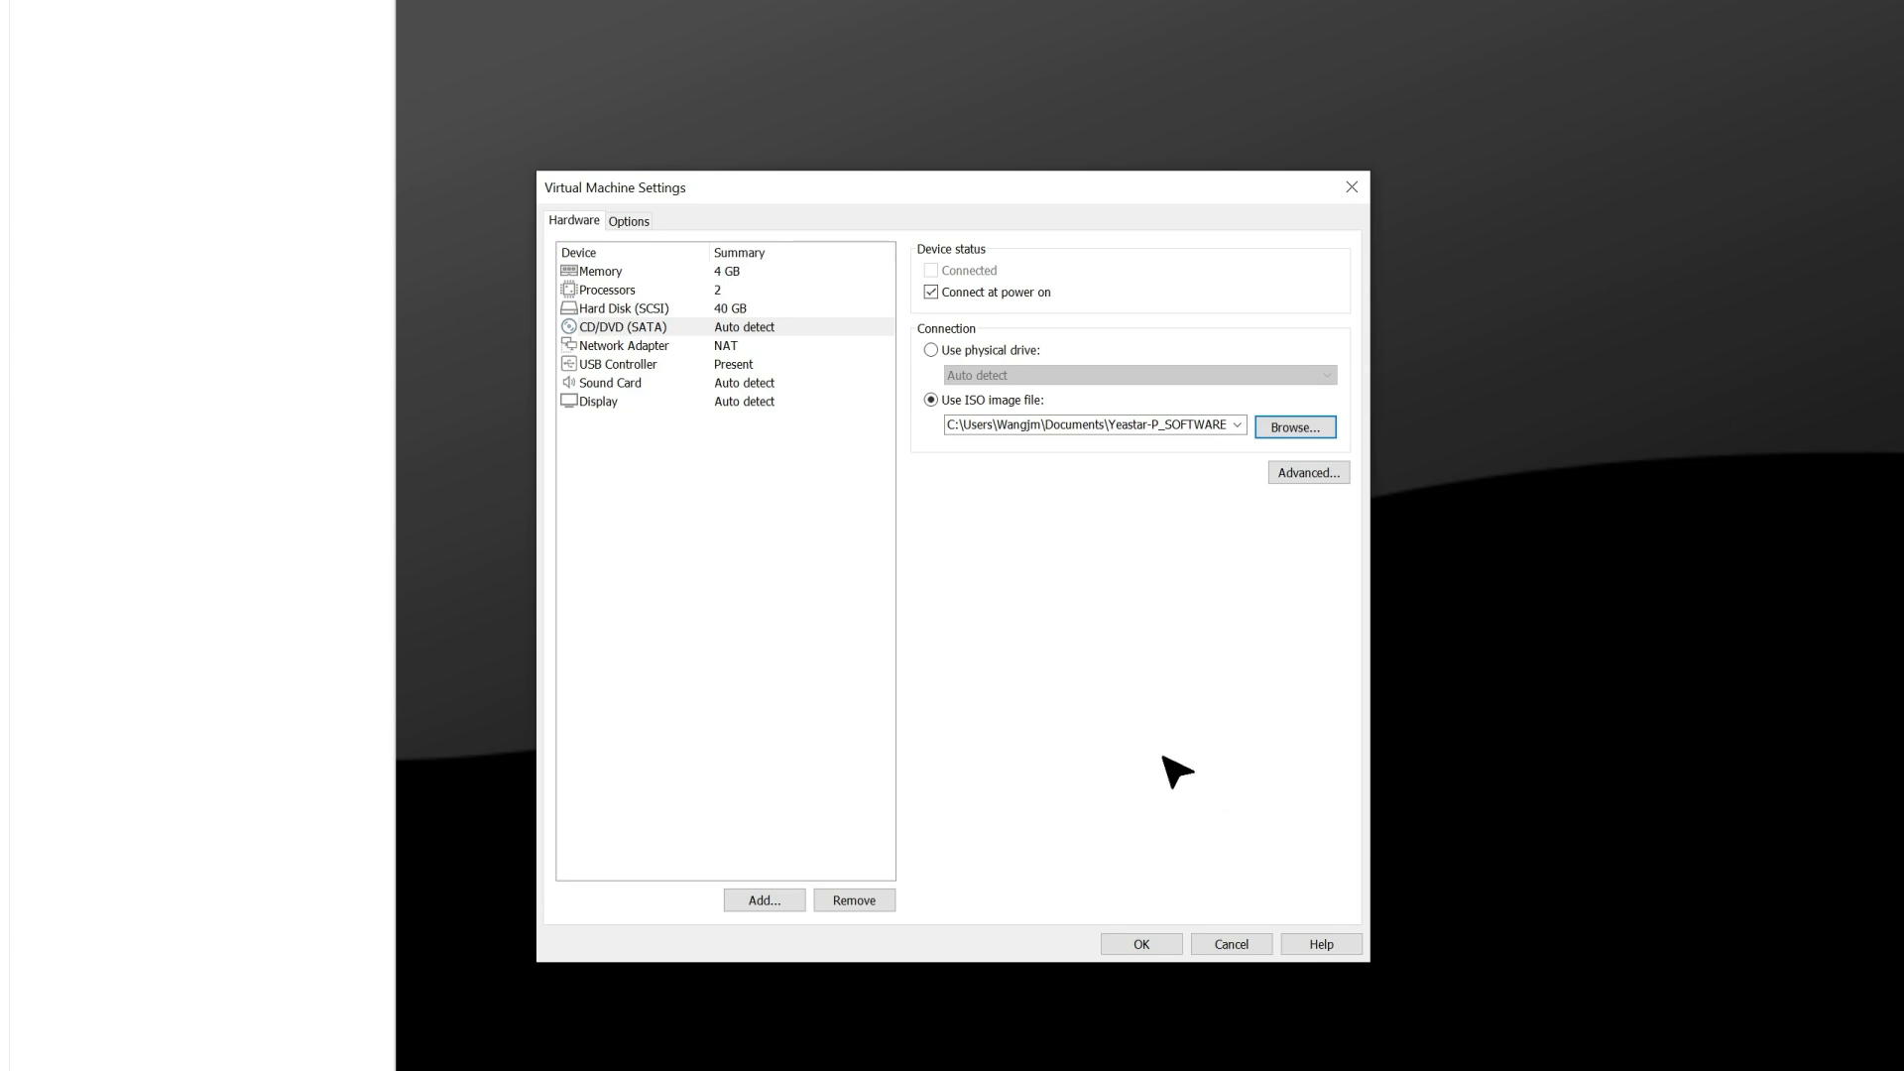
Set the network adapter to Bridged and the firmware type to BIOS, and save the virtual machine settings.
{"action": "left_click", "coordinate": [647, 347]}
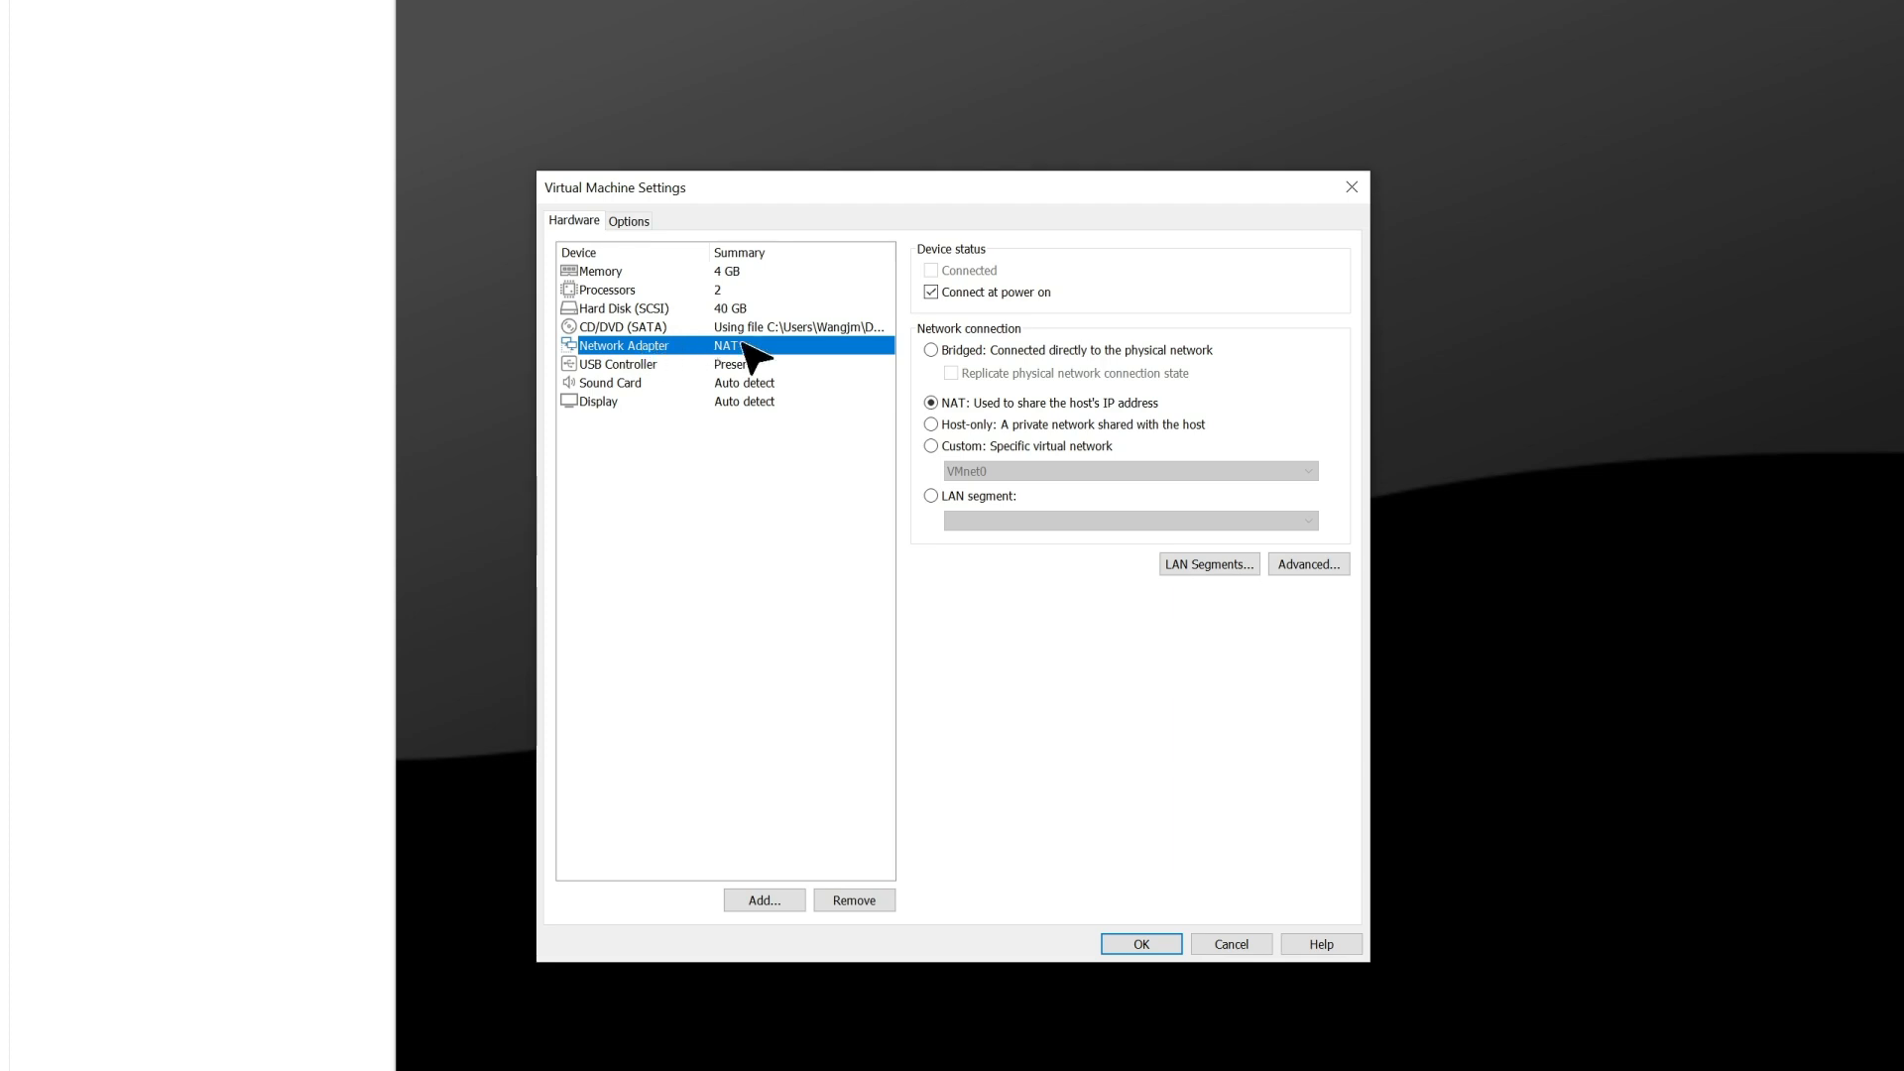
{"action": "left_click", "coordinate": [931, 351]}
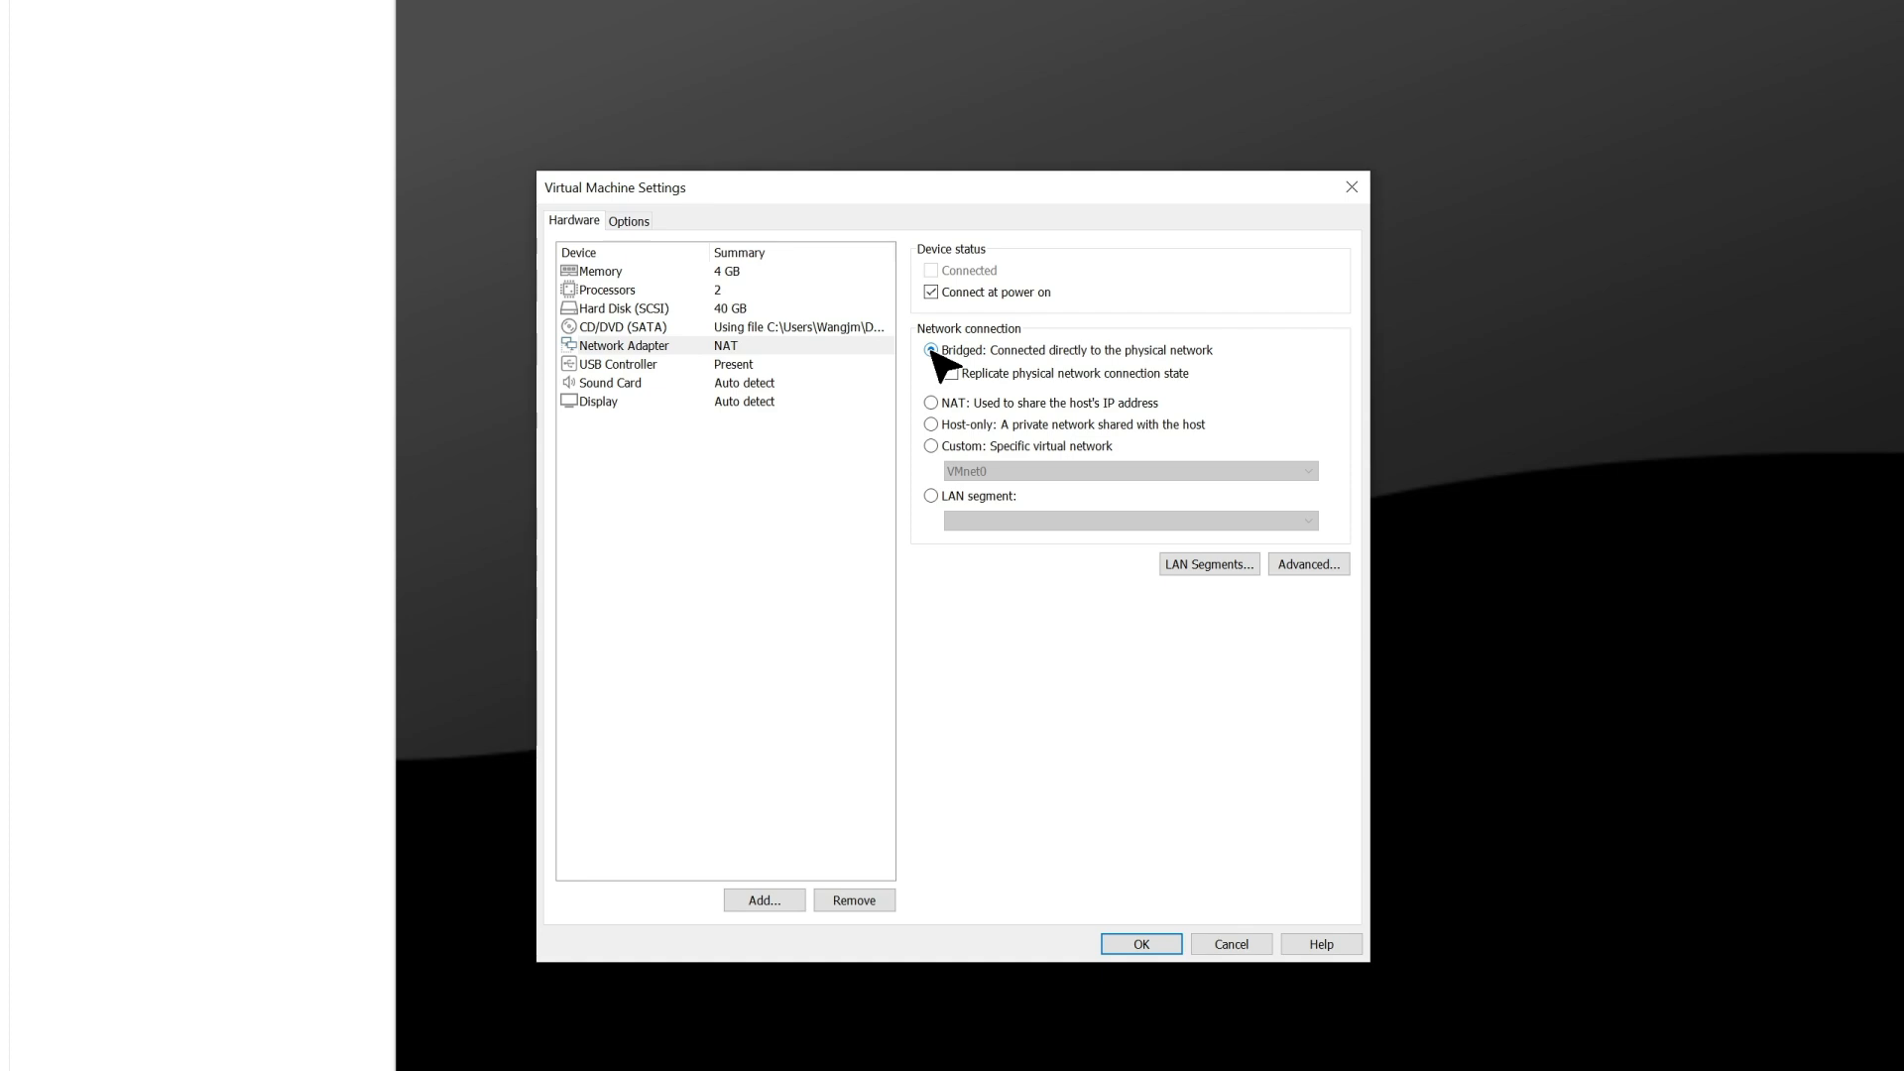
{"action": "left_click", "coordinate": [629, 221]}
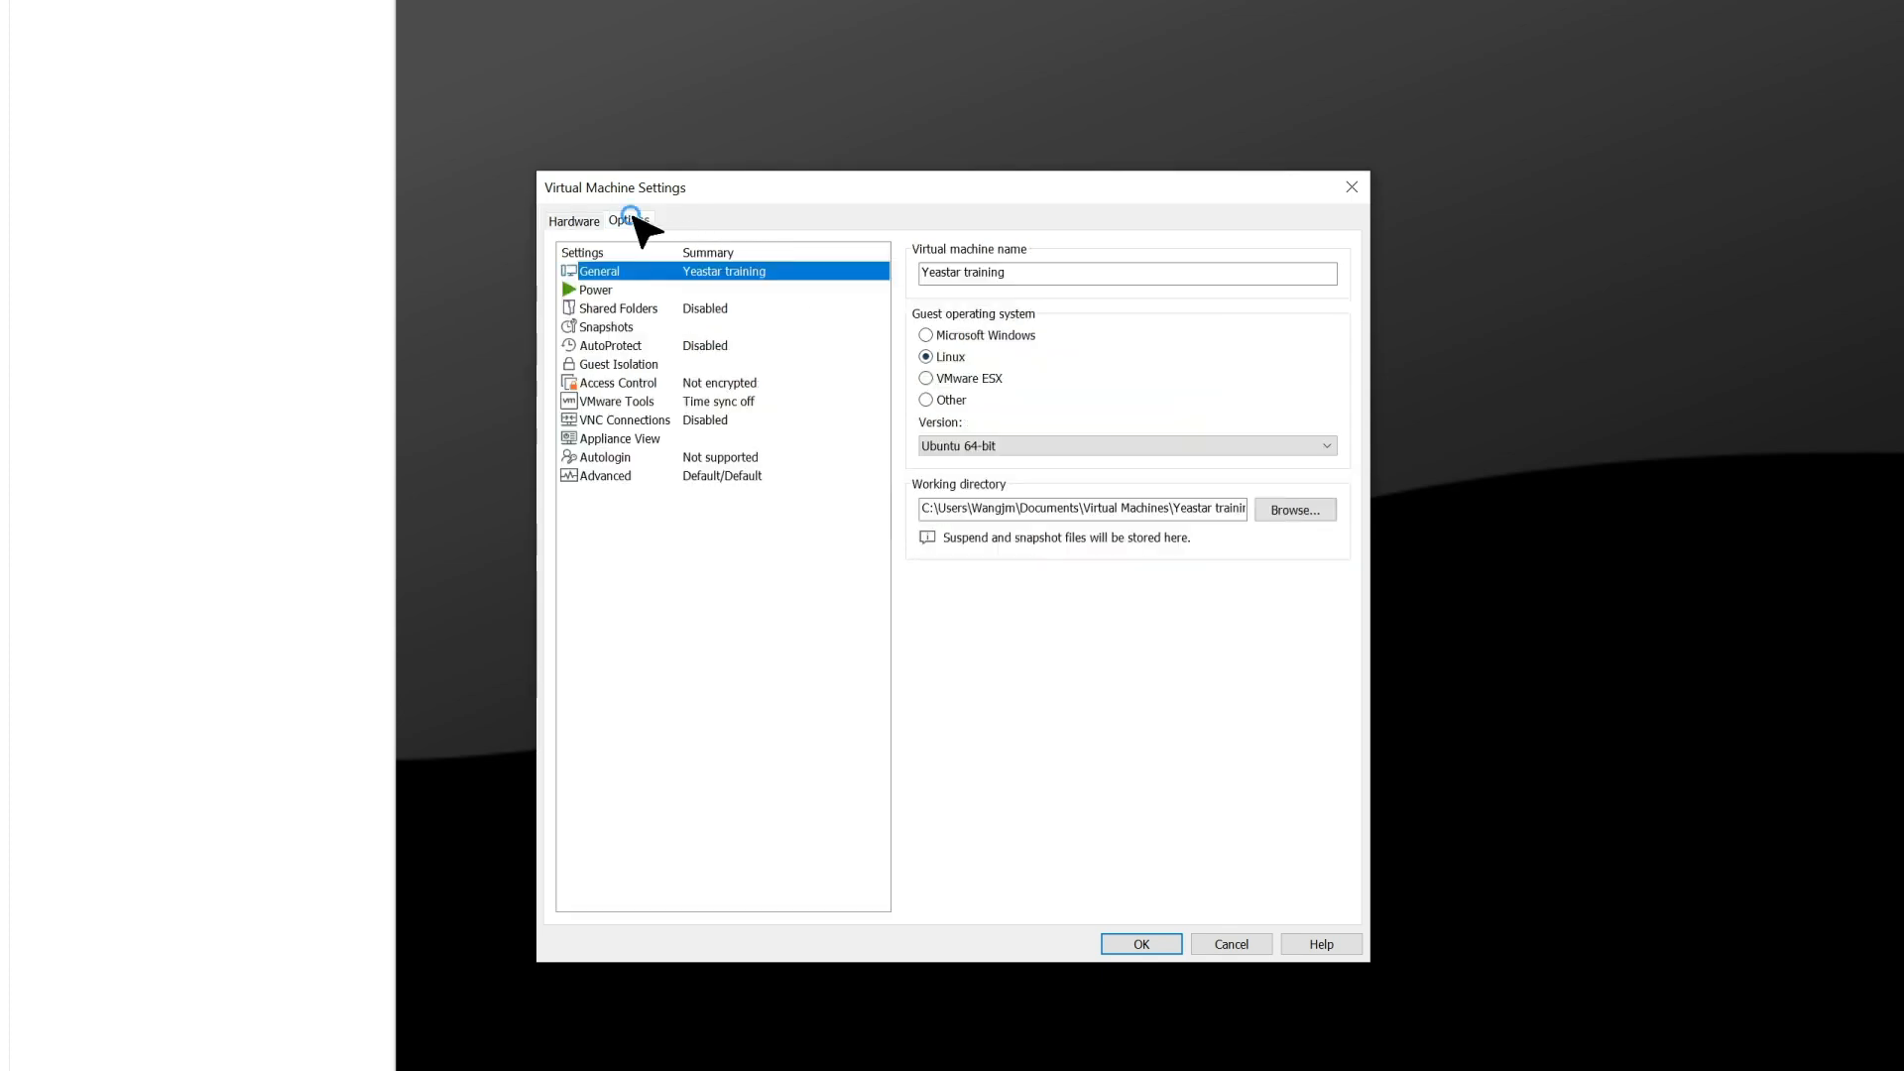
{"action": "left_click", "coordinate": [622, 476]}
{"action": "left_click", "coordinate": [925, 585]}
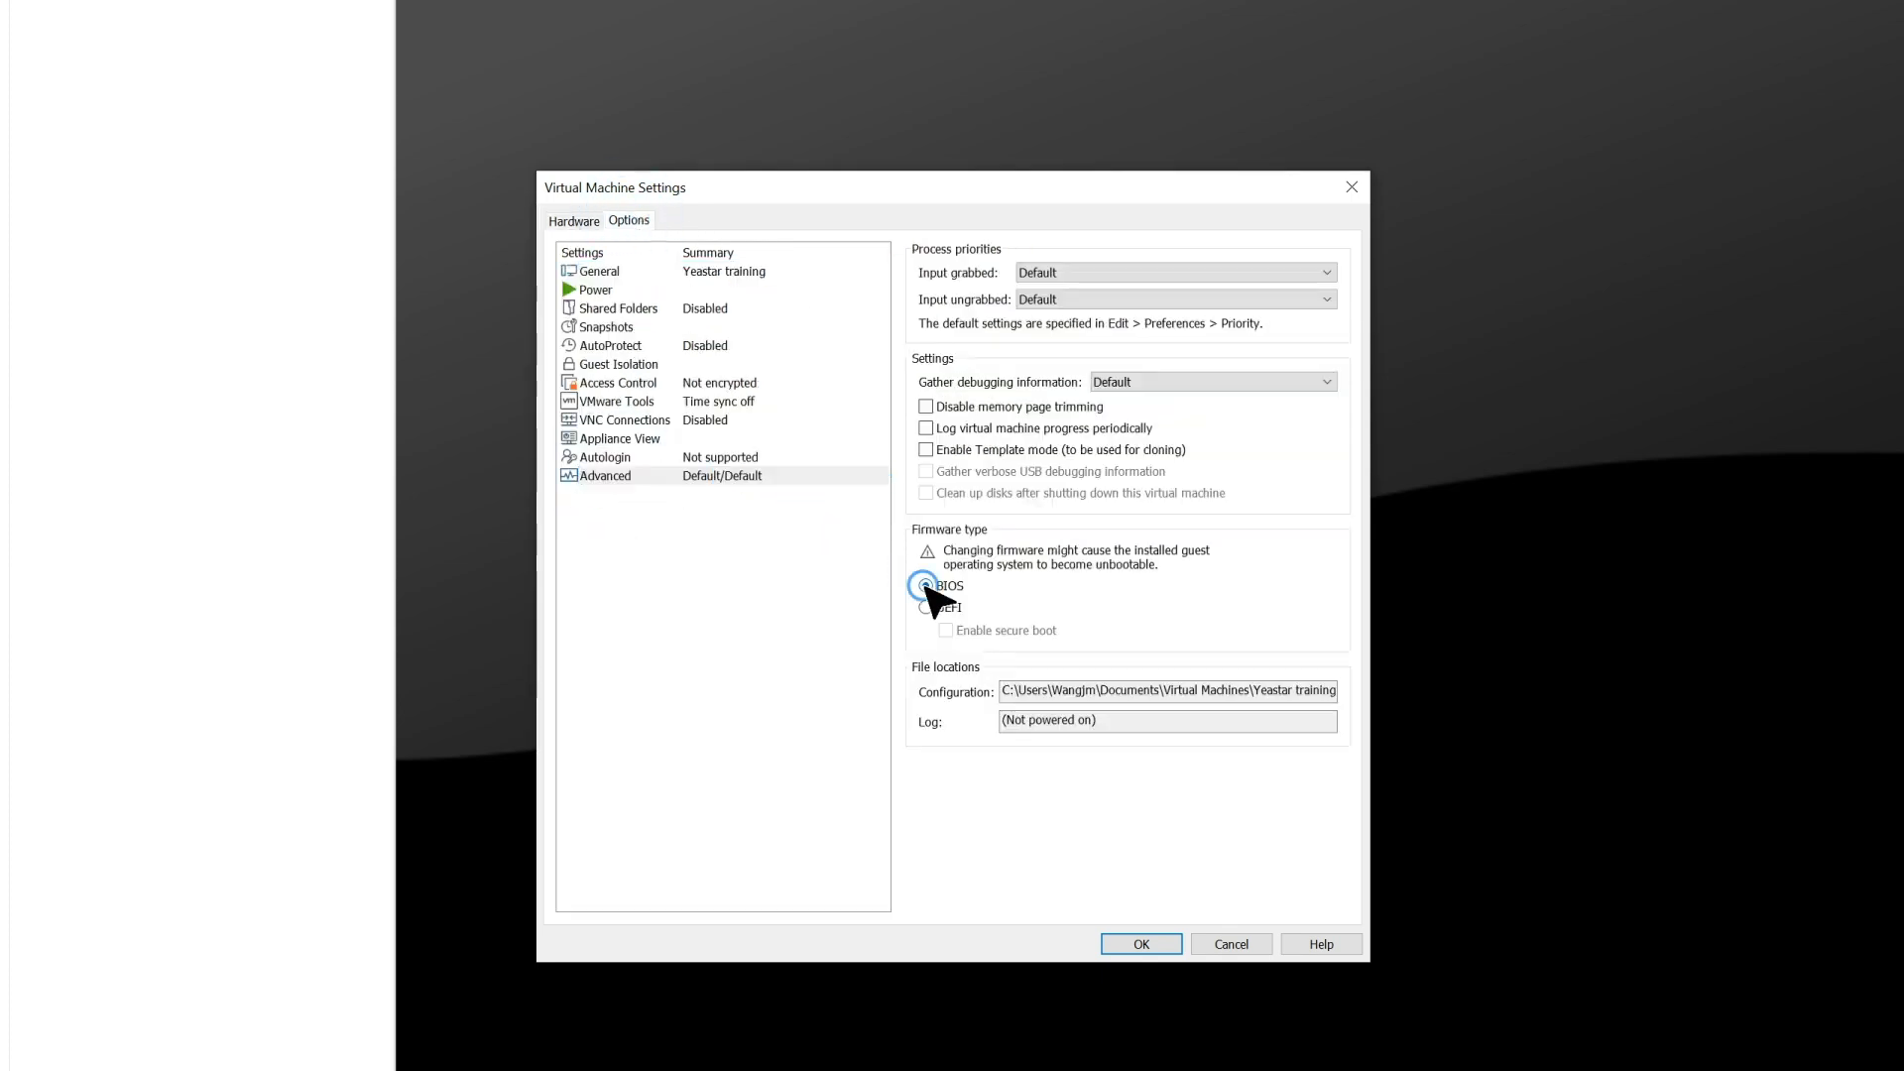
{"action": "left_click", "coordinate": [1136, 947]}
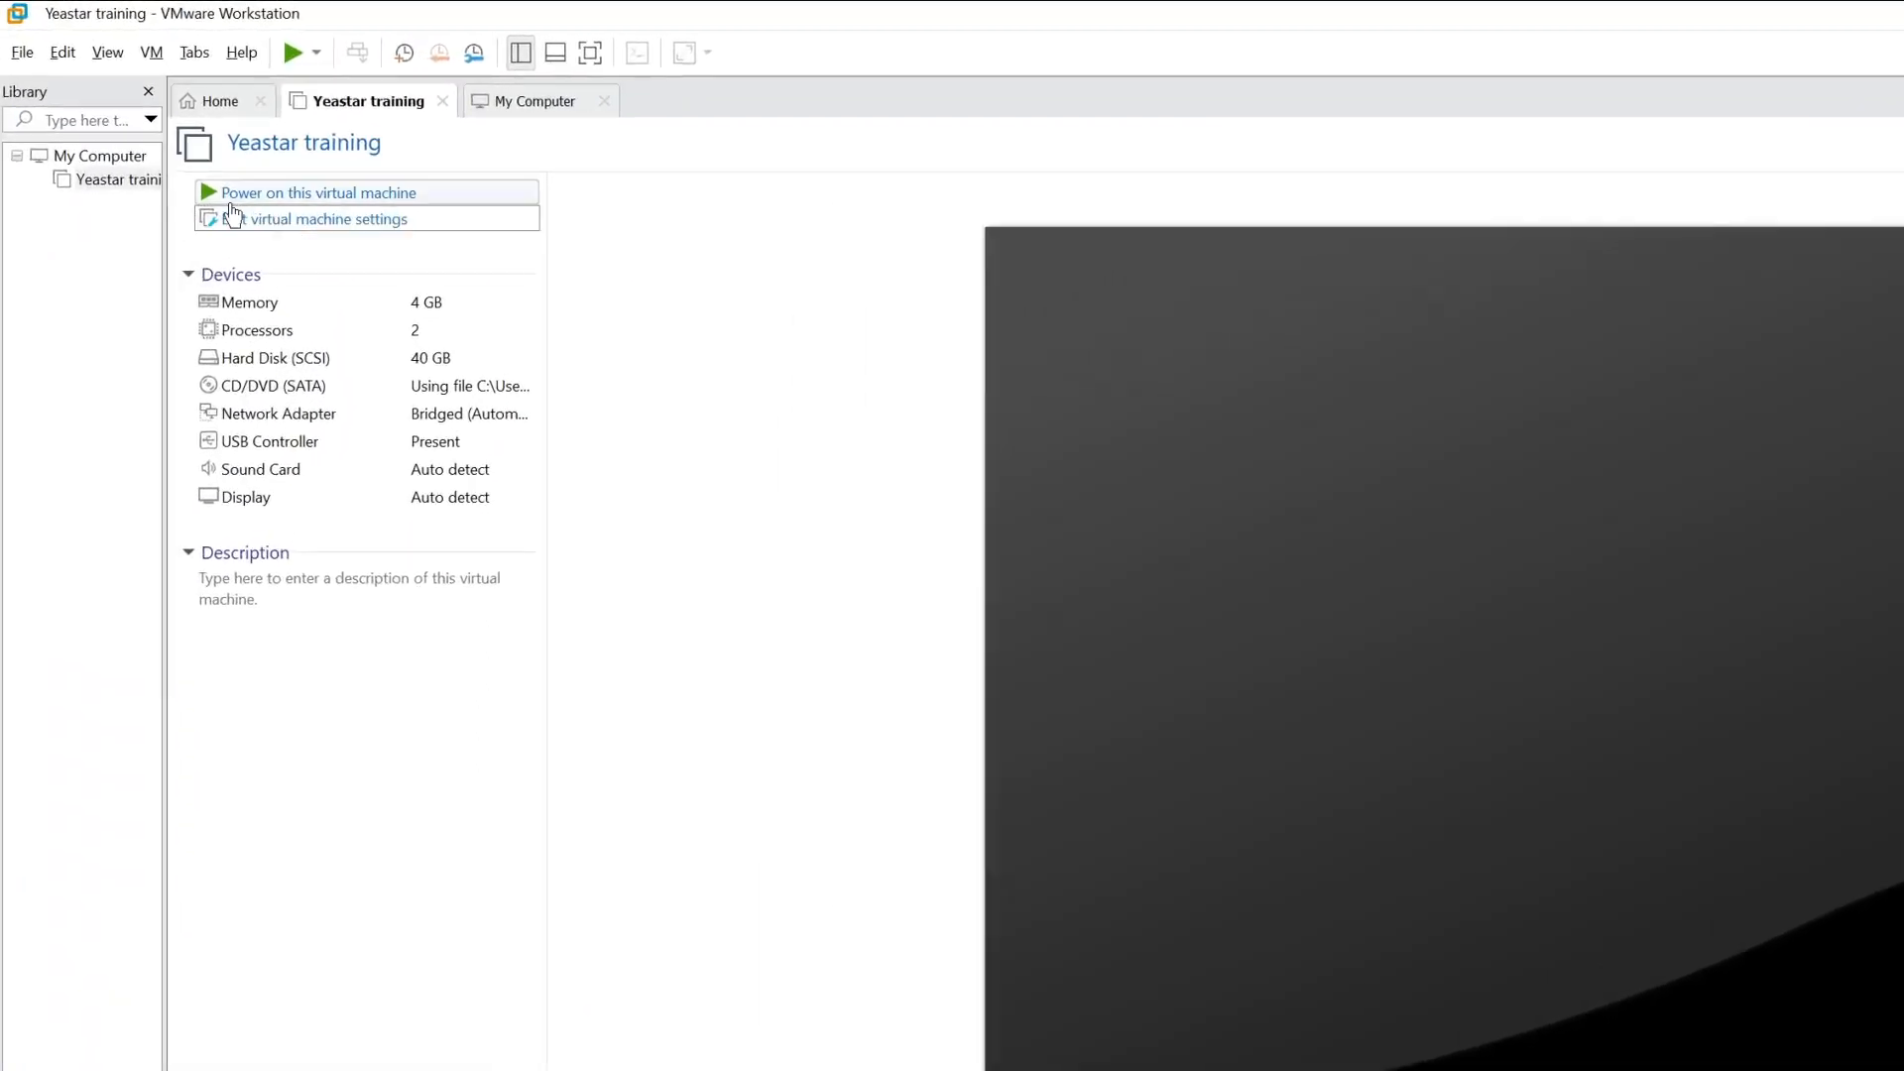
Power on the virtual machine and boot the "Try or Install Ubuntu Server" entry to run the automatic installation.
{"action": "left_click", "coordinate": [297, 193]}
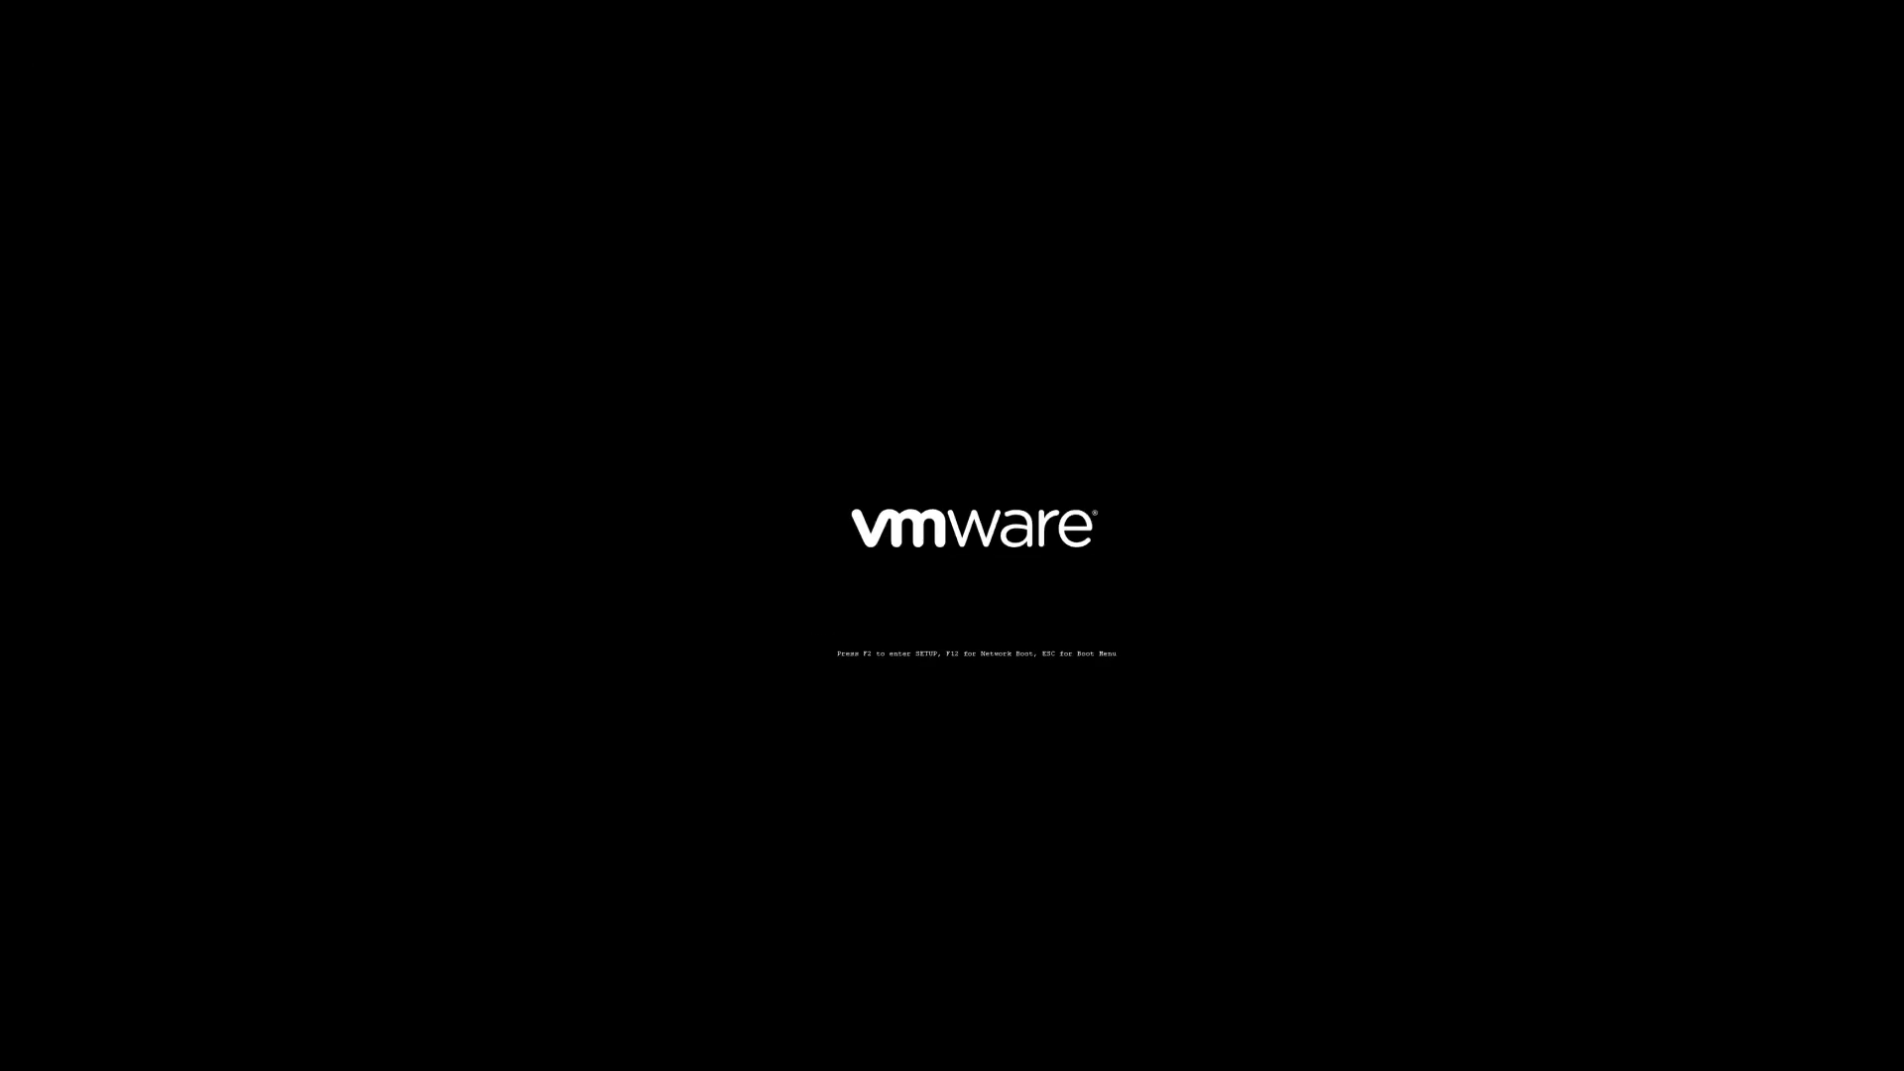
{"action": "key", "text": "Down"}
{"action": "key", "text": "Up"}
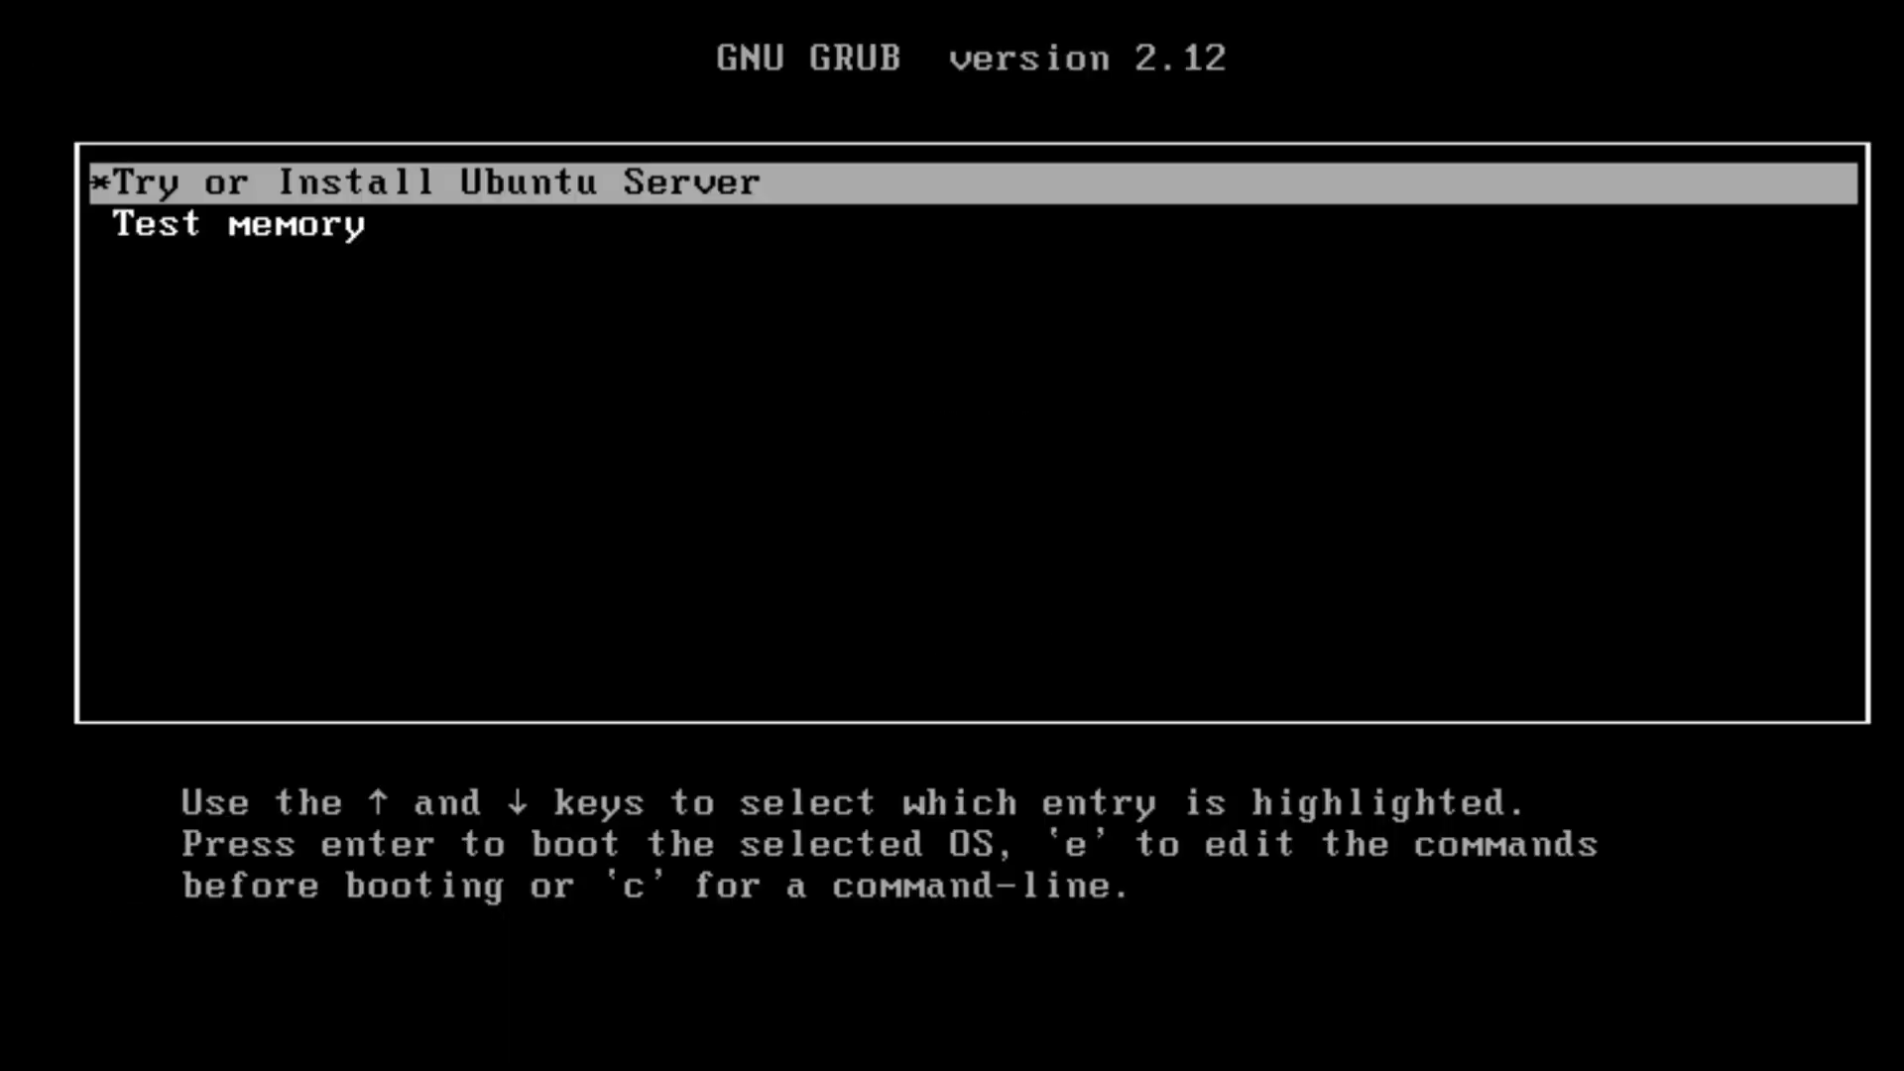
{"action": "key", "text": "Return"}
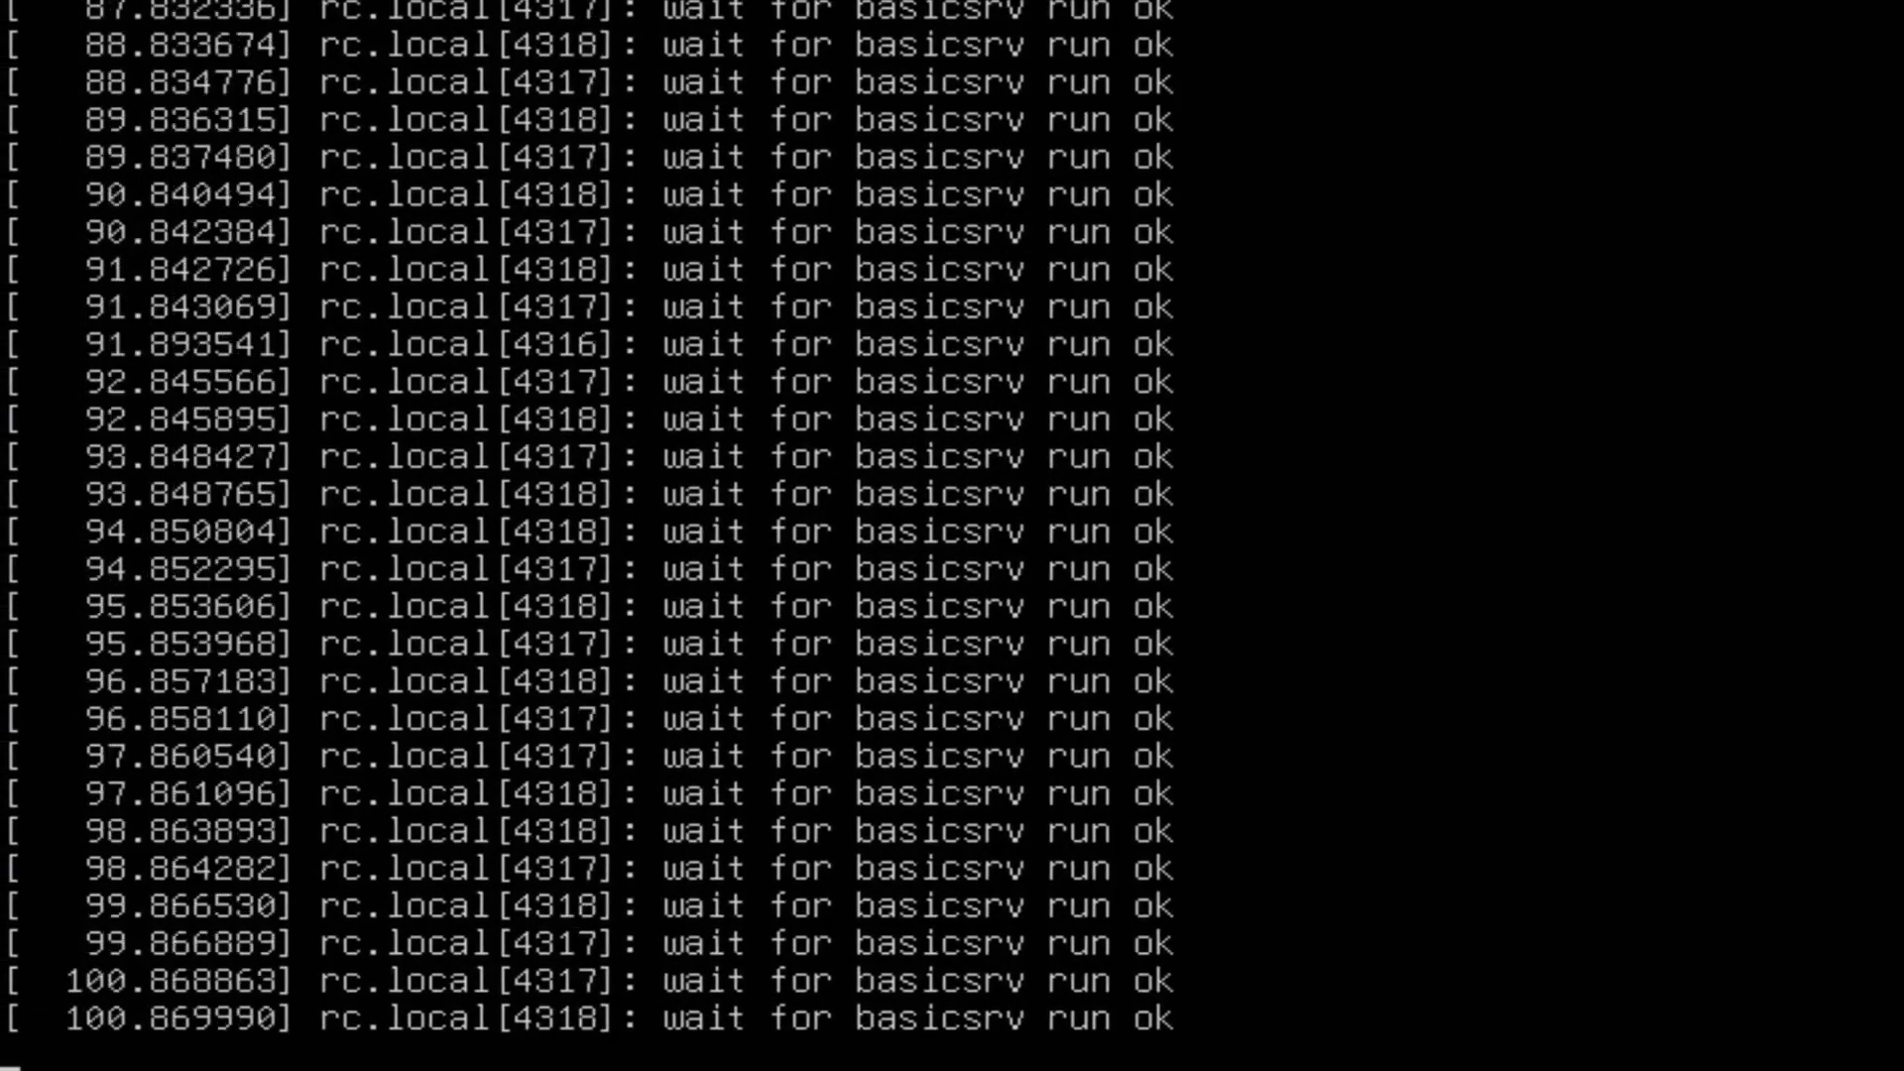
{"action": "key", "text": "Return"}
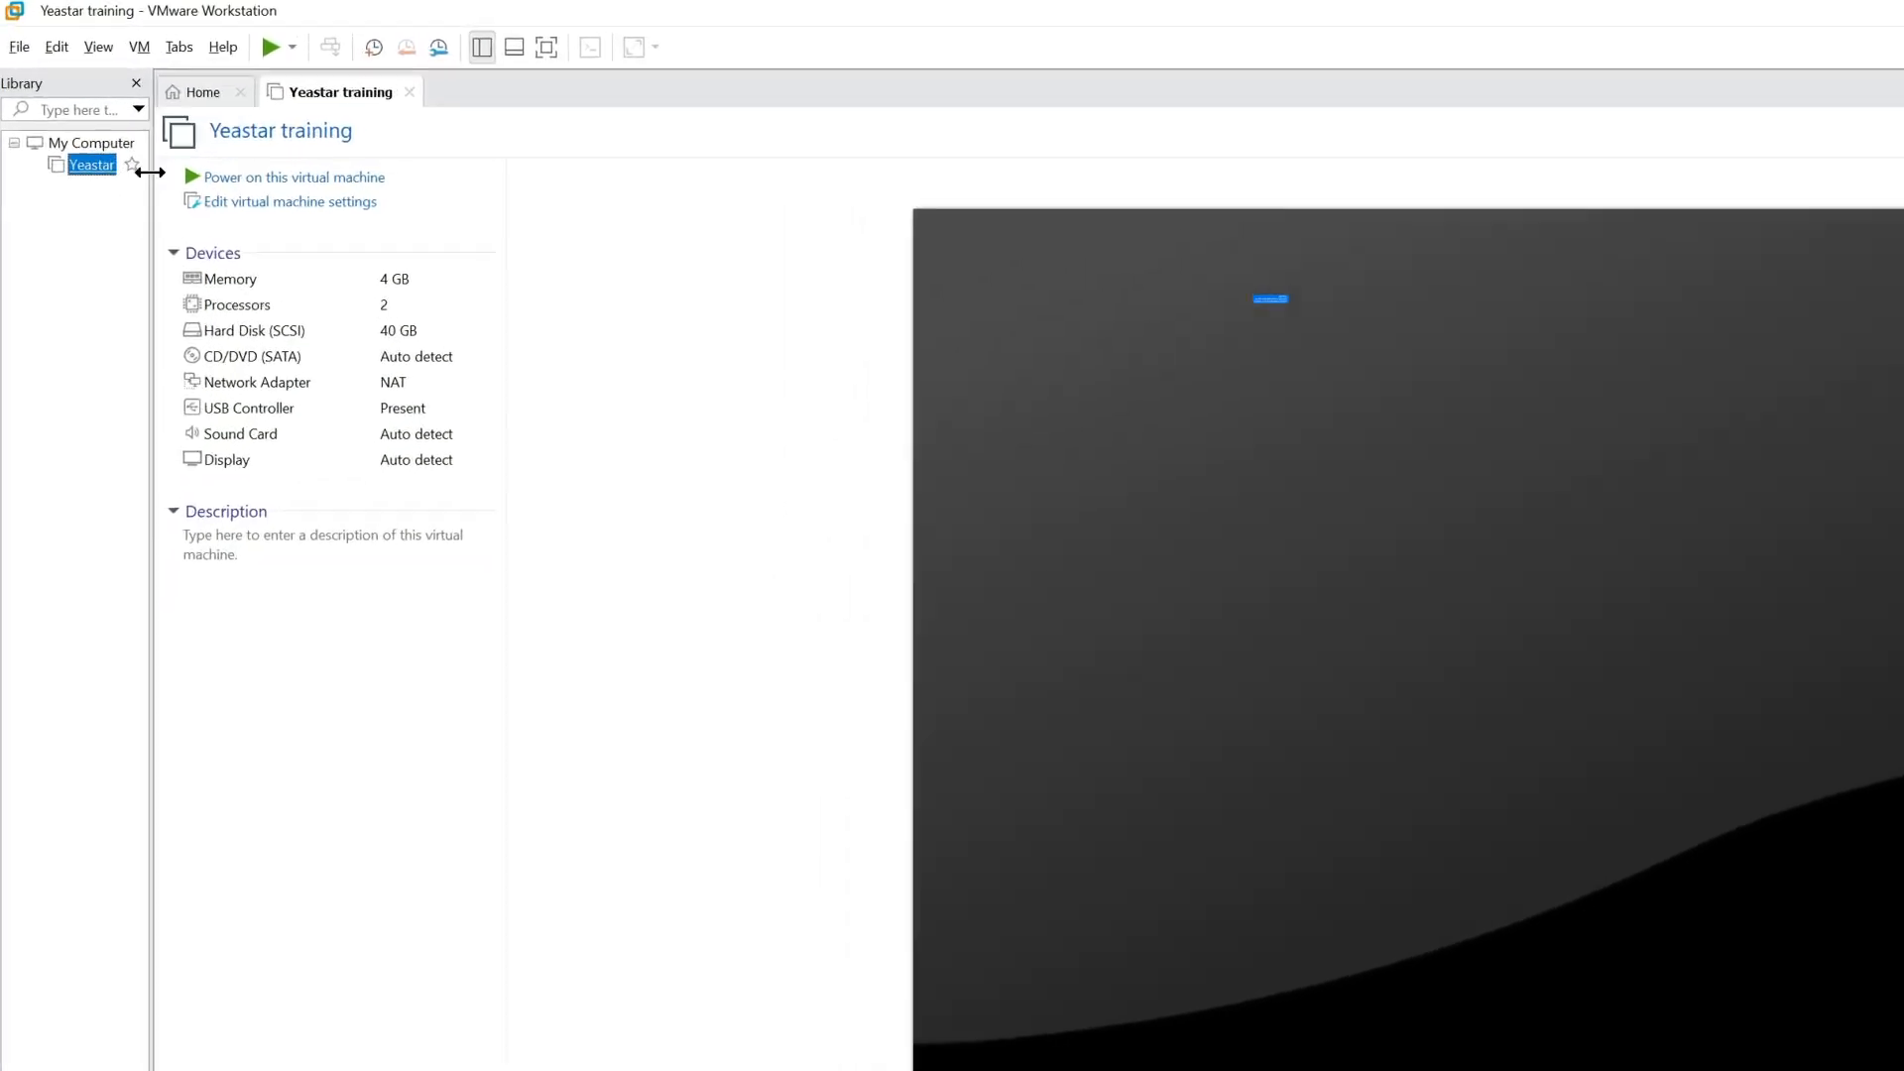
For the manual installation, attach Yeastar-P_SOFTWARE-manual-83.18.0.59-ubuntu24.iso from Documents to the Yeastar training machine's CD/DVD drive.
{"action": "left_click", "coordinate": [129, 131]}
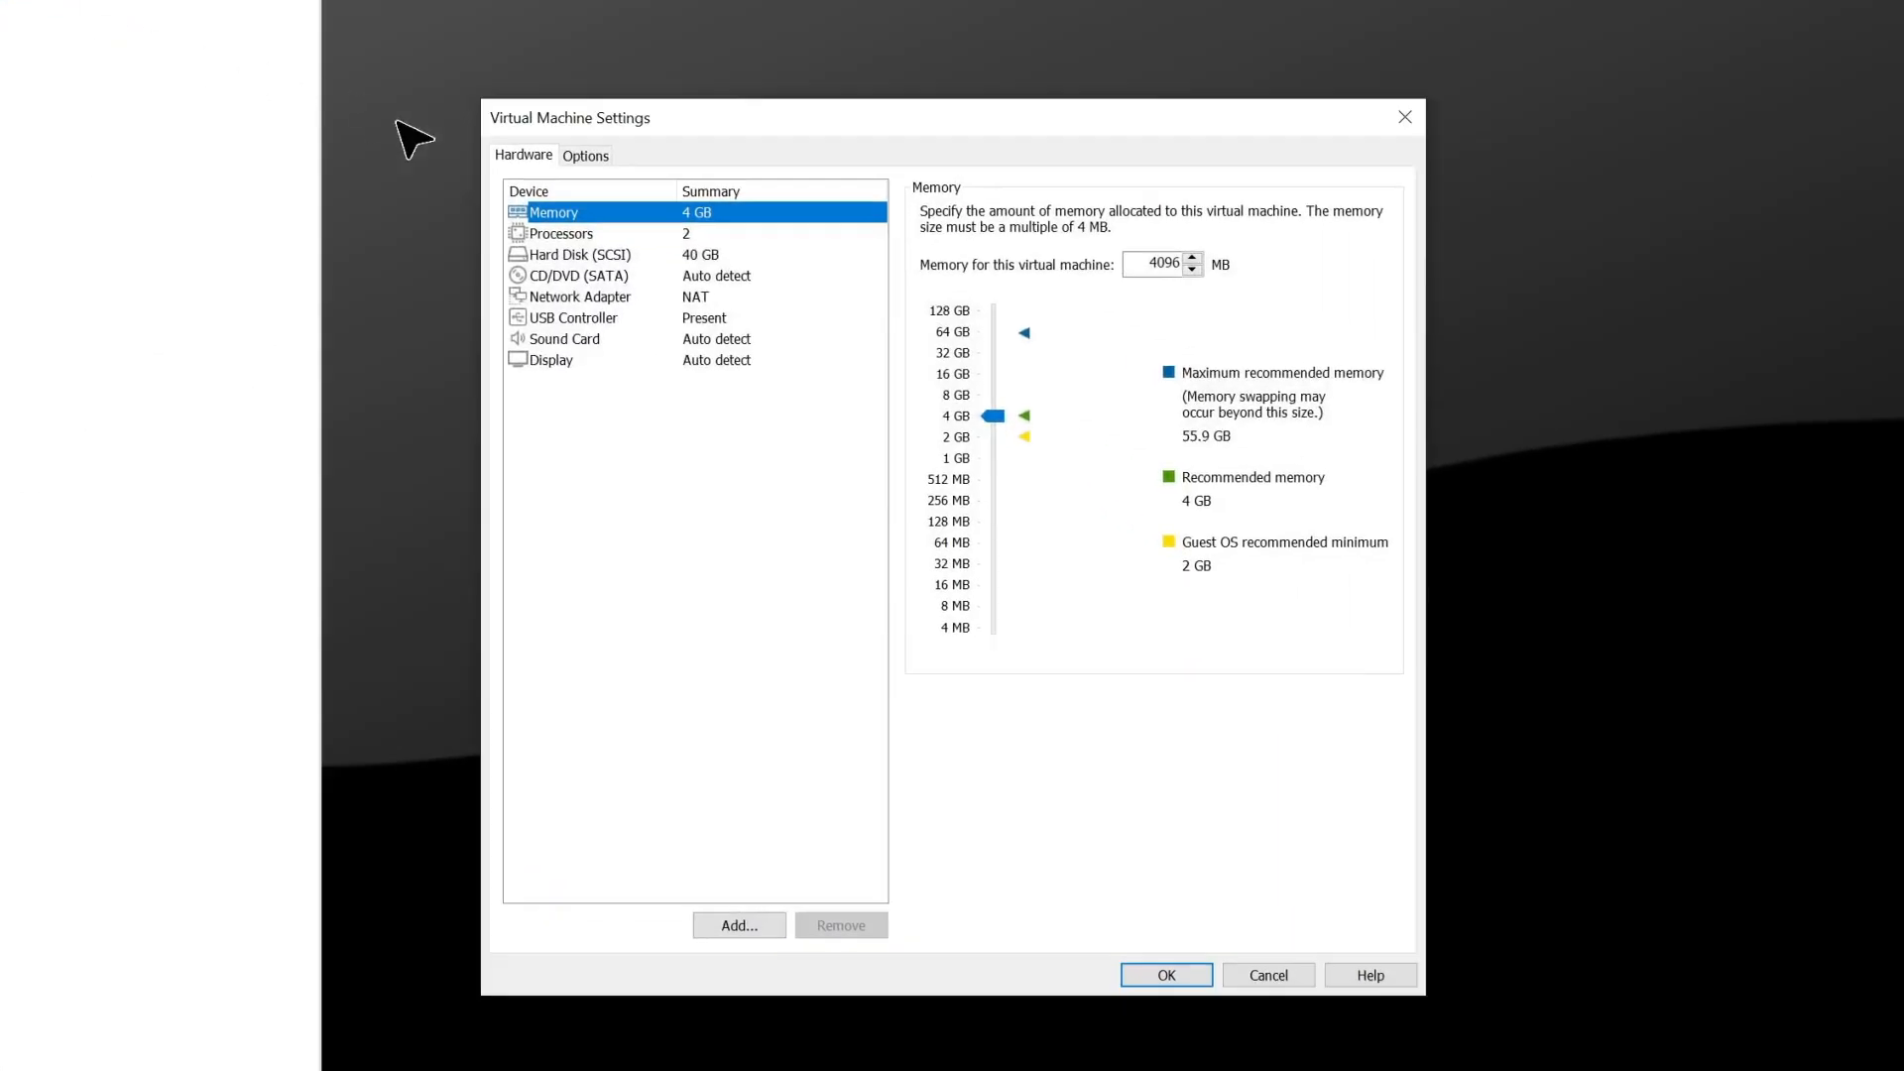
{"action": "left_click", "coordinate": [526, 157]}
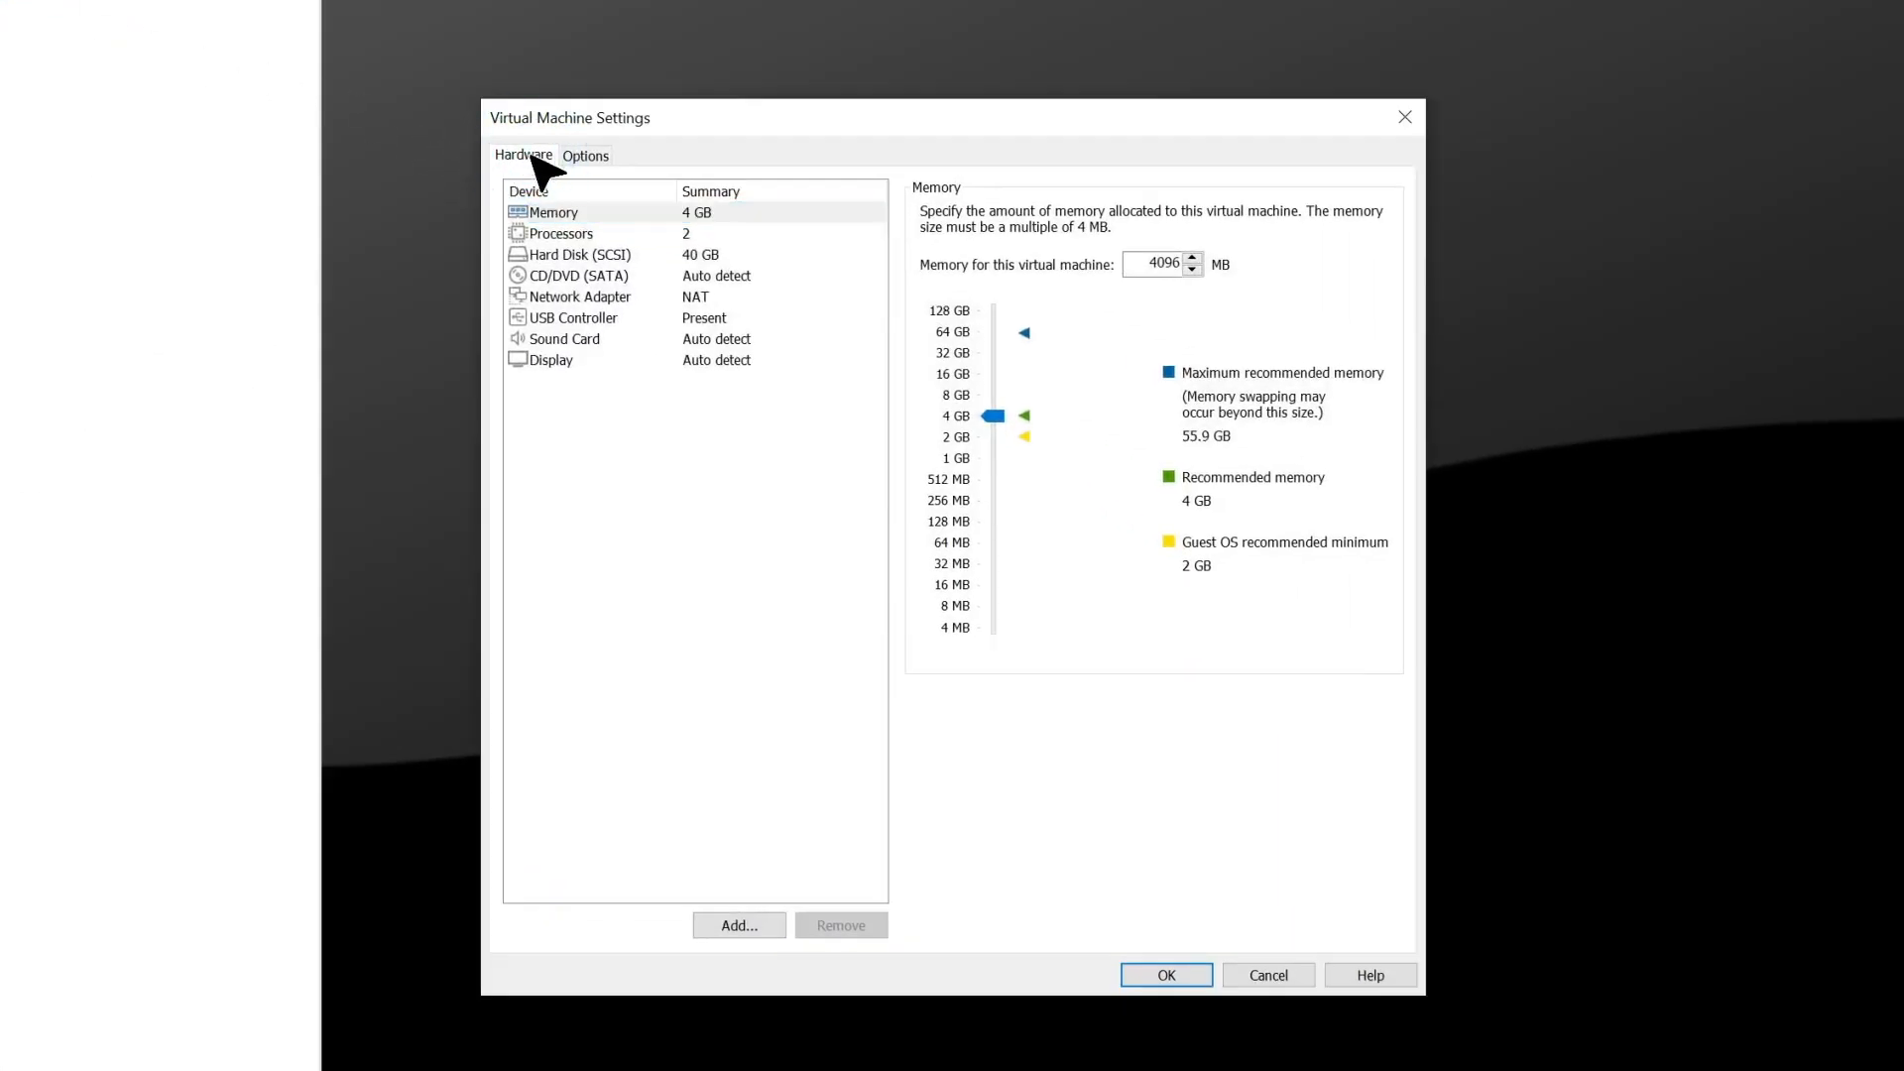
{"action": "left_click", "coordinate": [587, 278]}
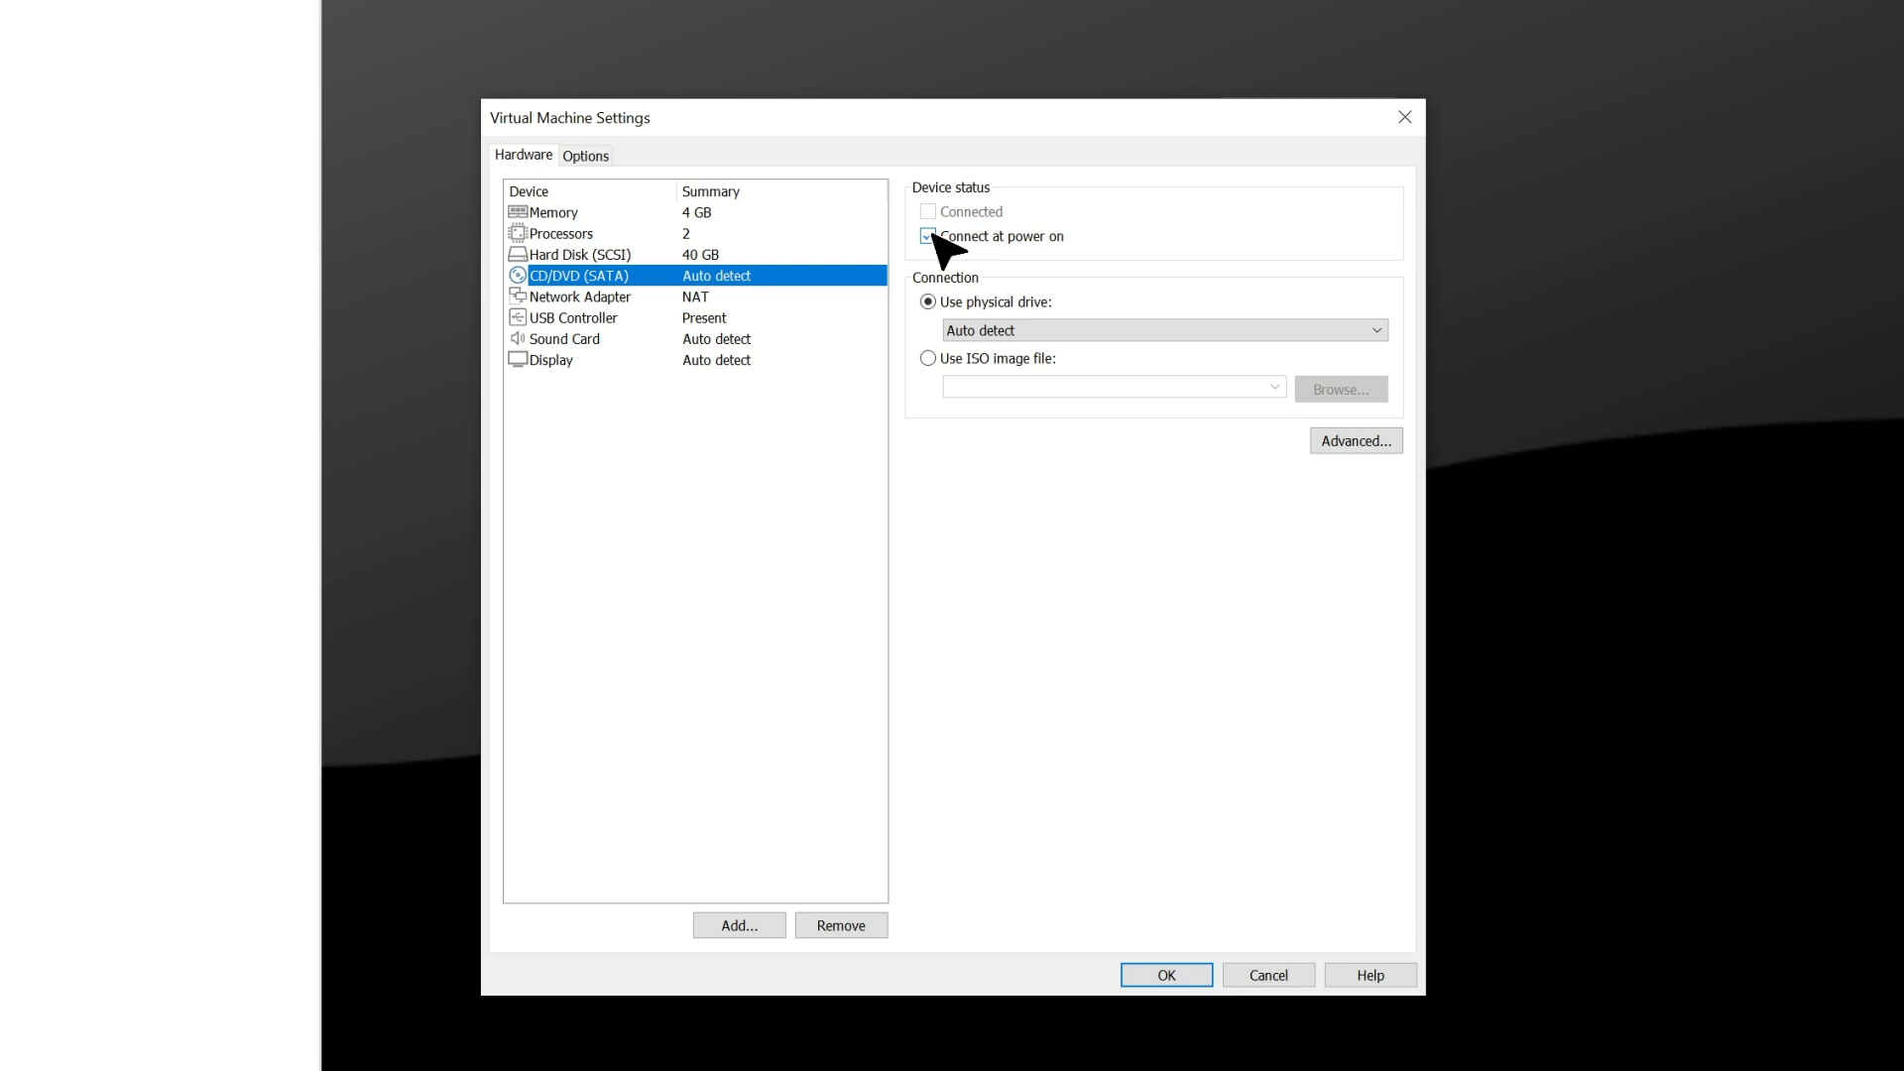
{"action": "left_click", "coordinate": [944, 362]}
{"action": "left_click", "coordinate": [1341, 391]}
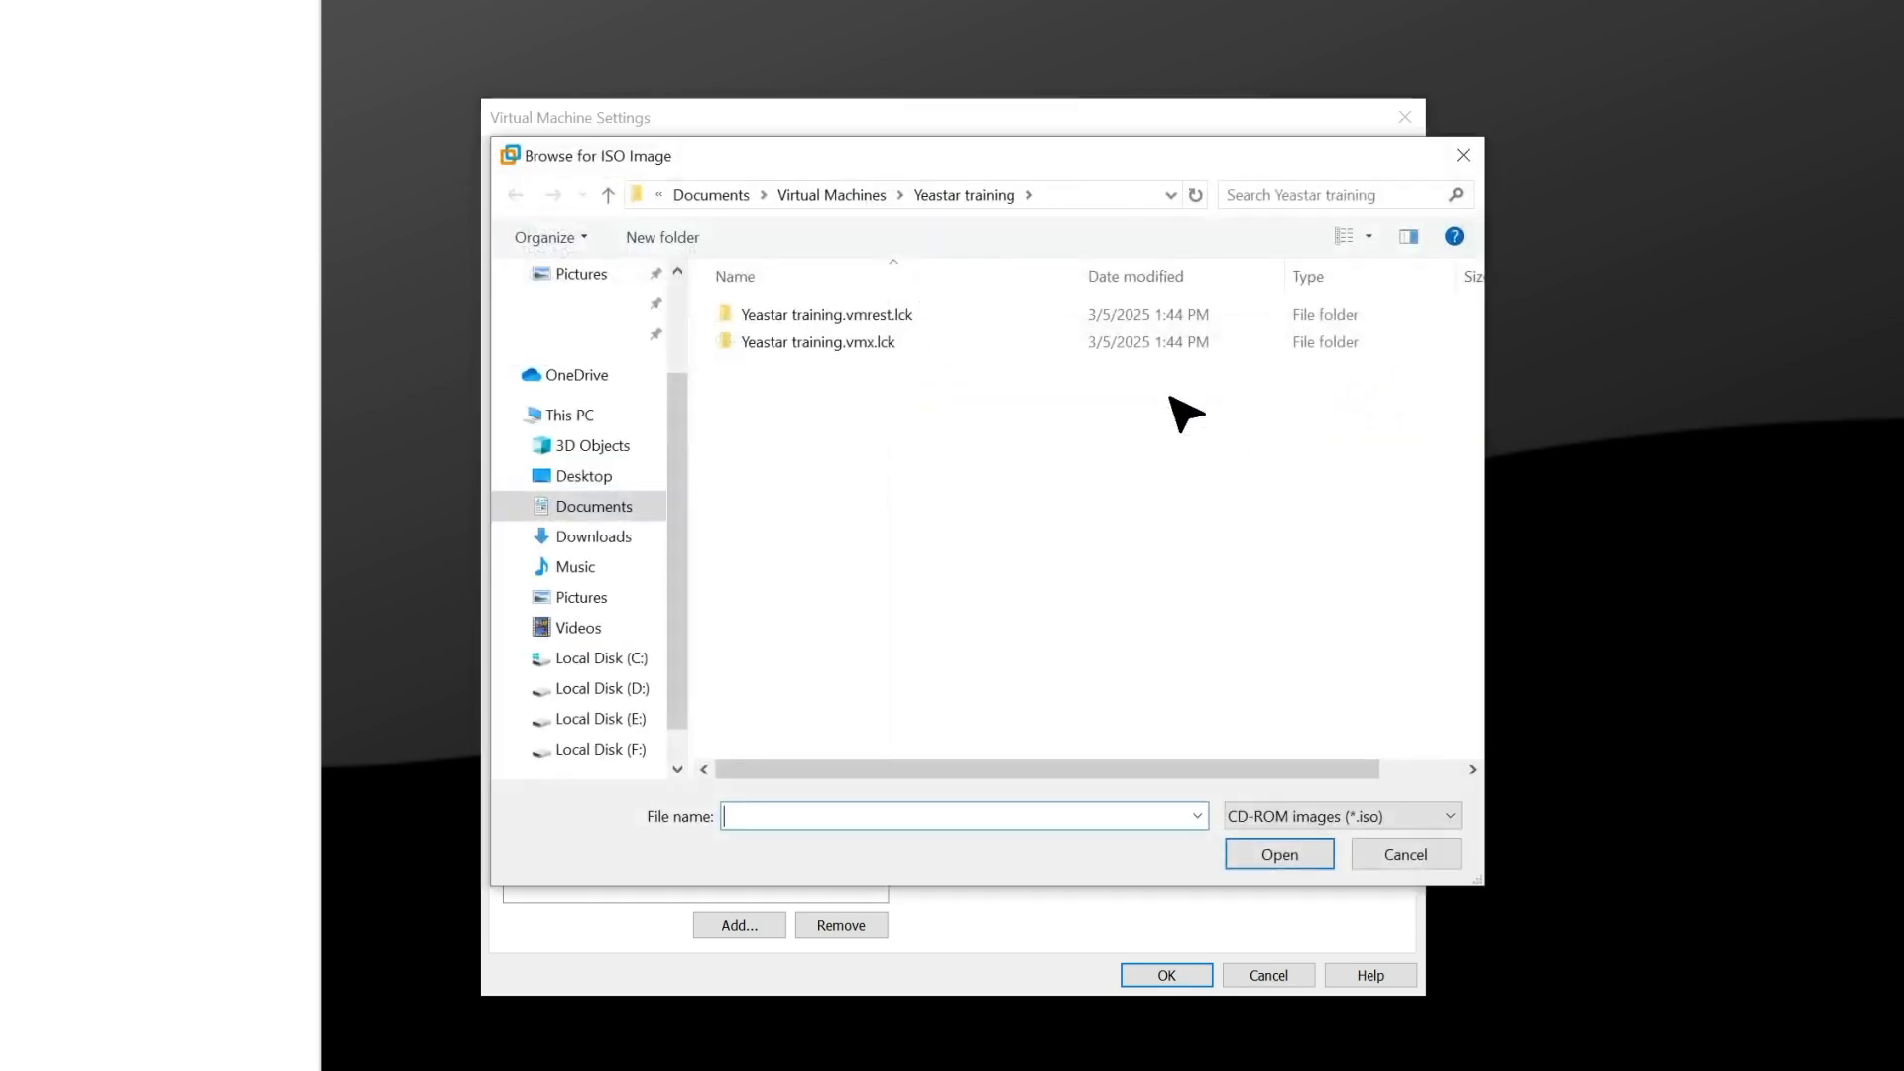
{"action": "left_click", "coordinate": [609, 508]}
{"action": "left_click", "coordinate": [873, 631]}
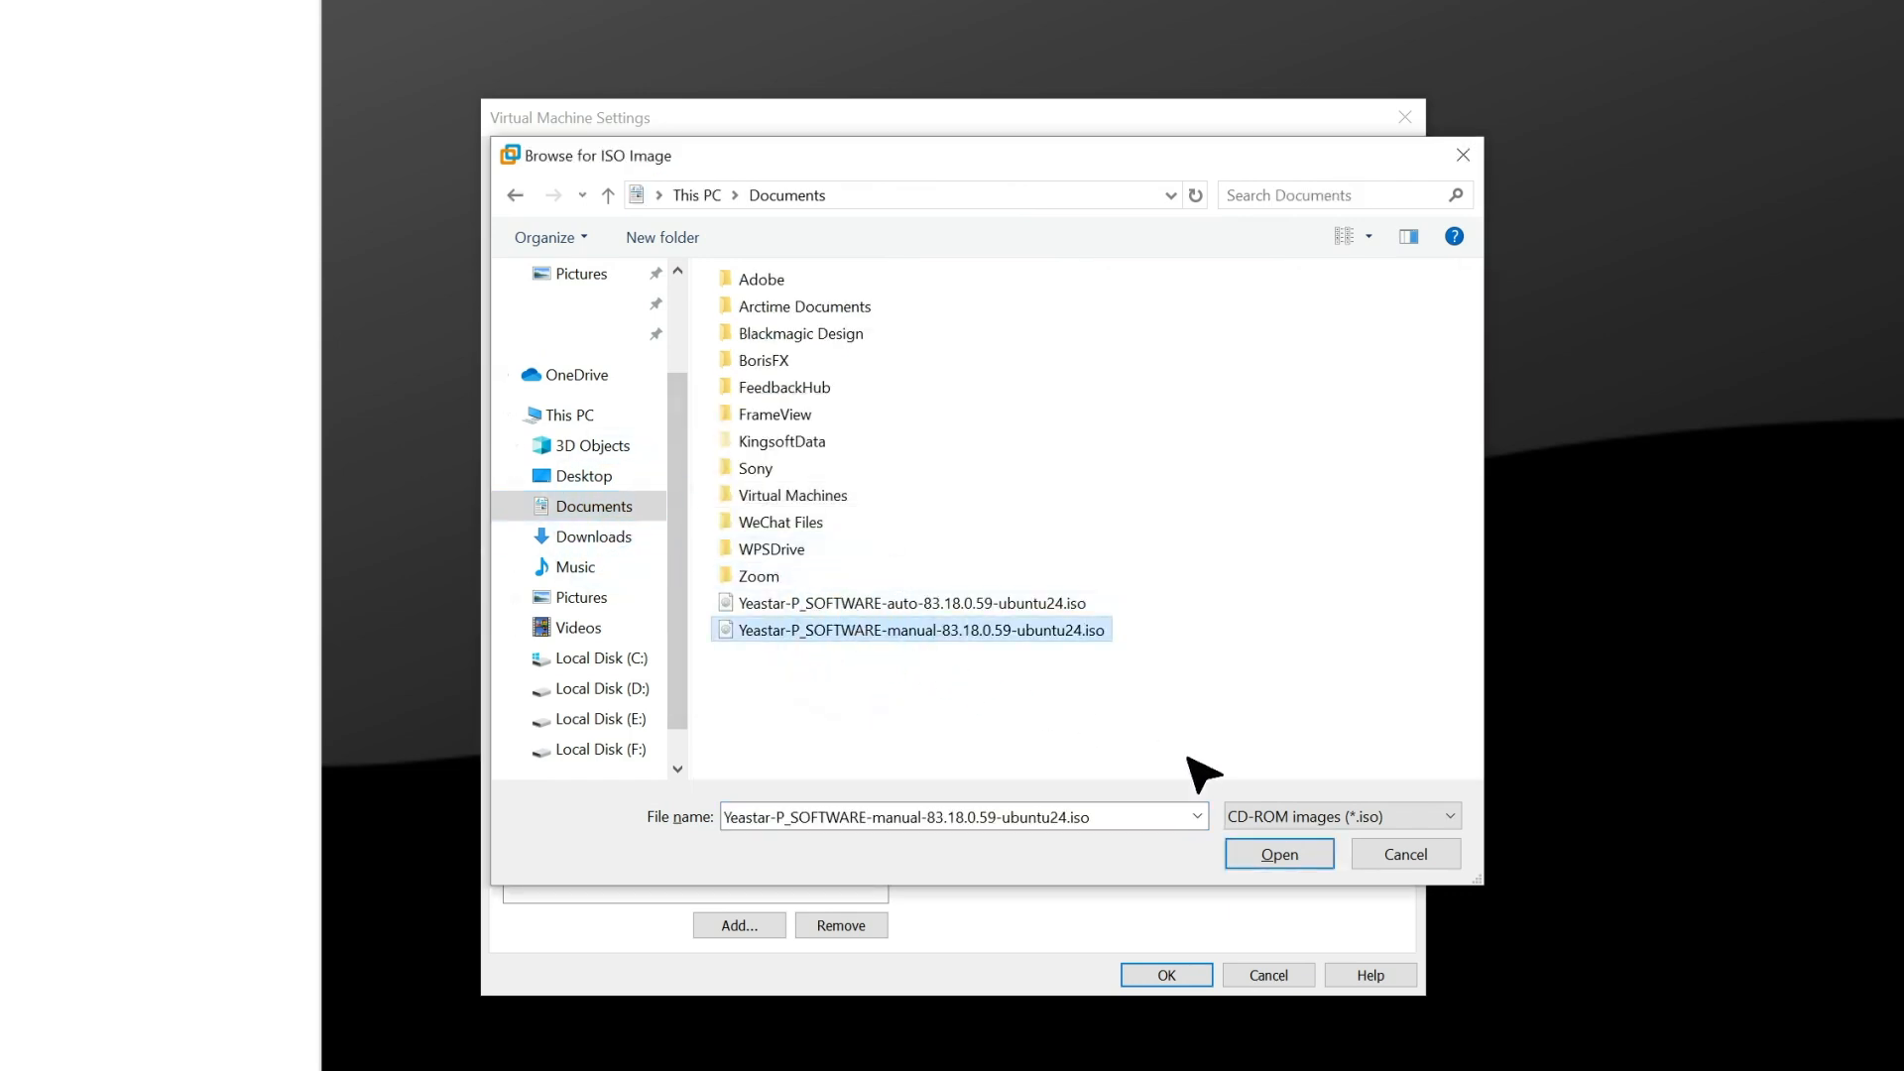
{"action": "left_click", "coordinate": [1289, 859]}
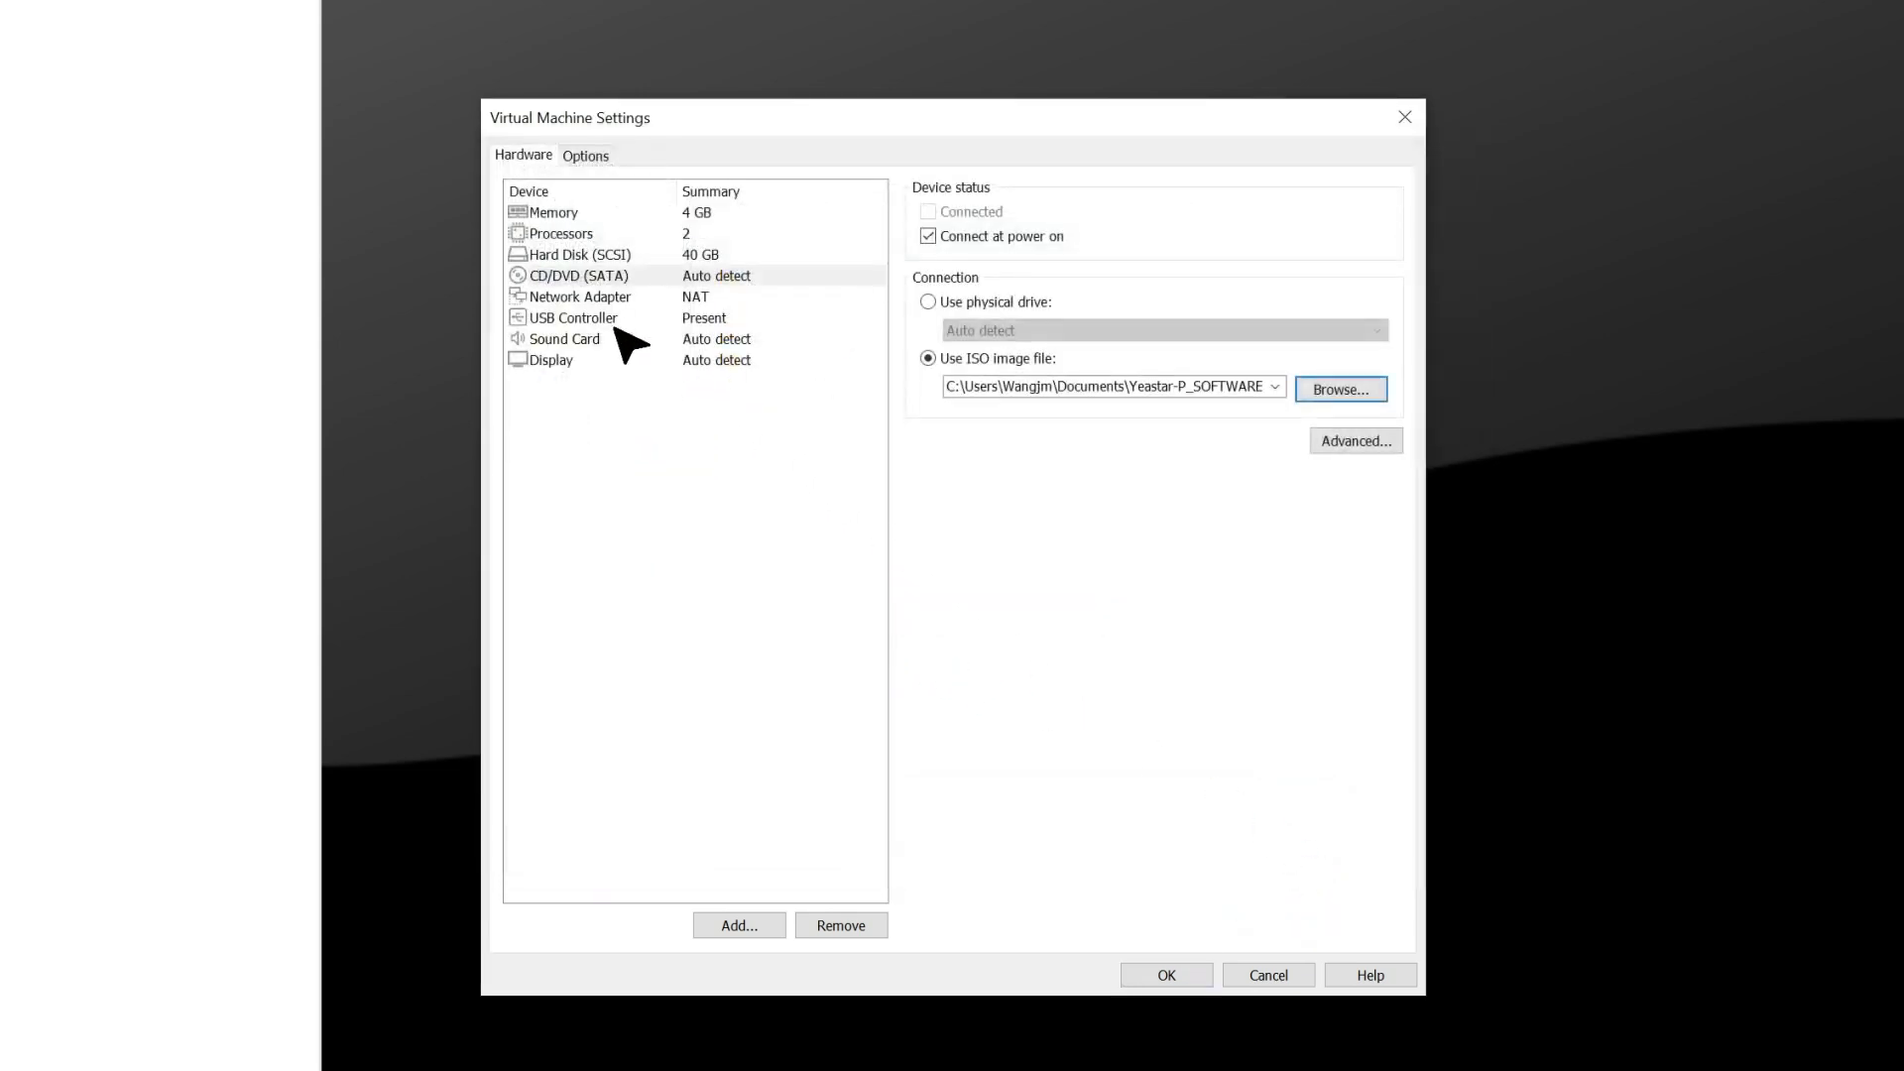
Set the manual-install machine's network adapter to Bridged, keep the firmware type as BIOS, and save the virtual machine settings.
{"action": "left_click", "coordinate": [607, 297]}
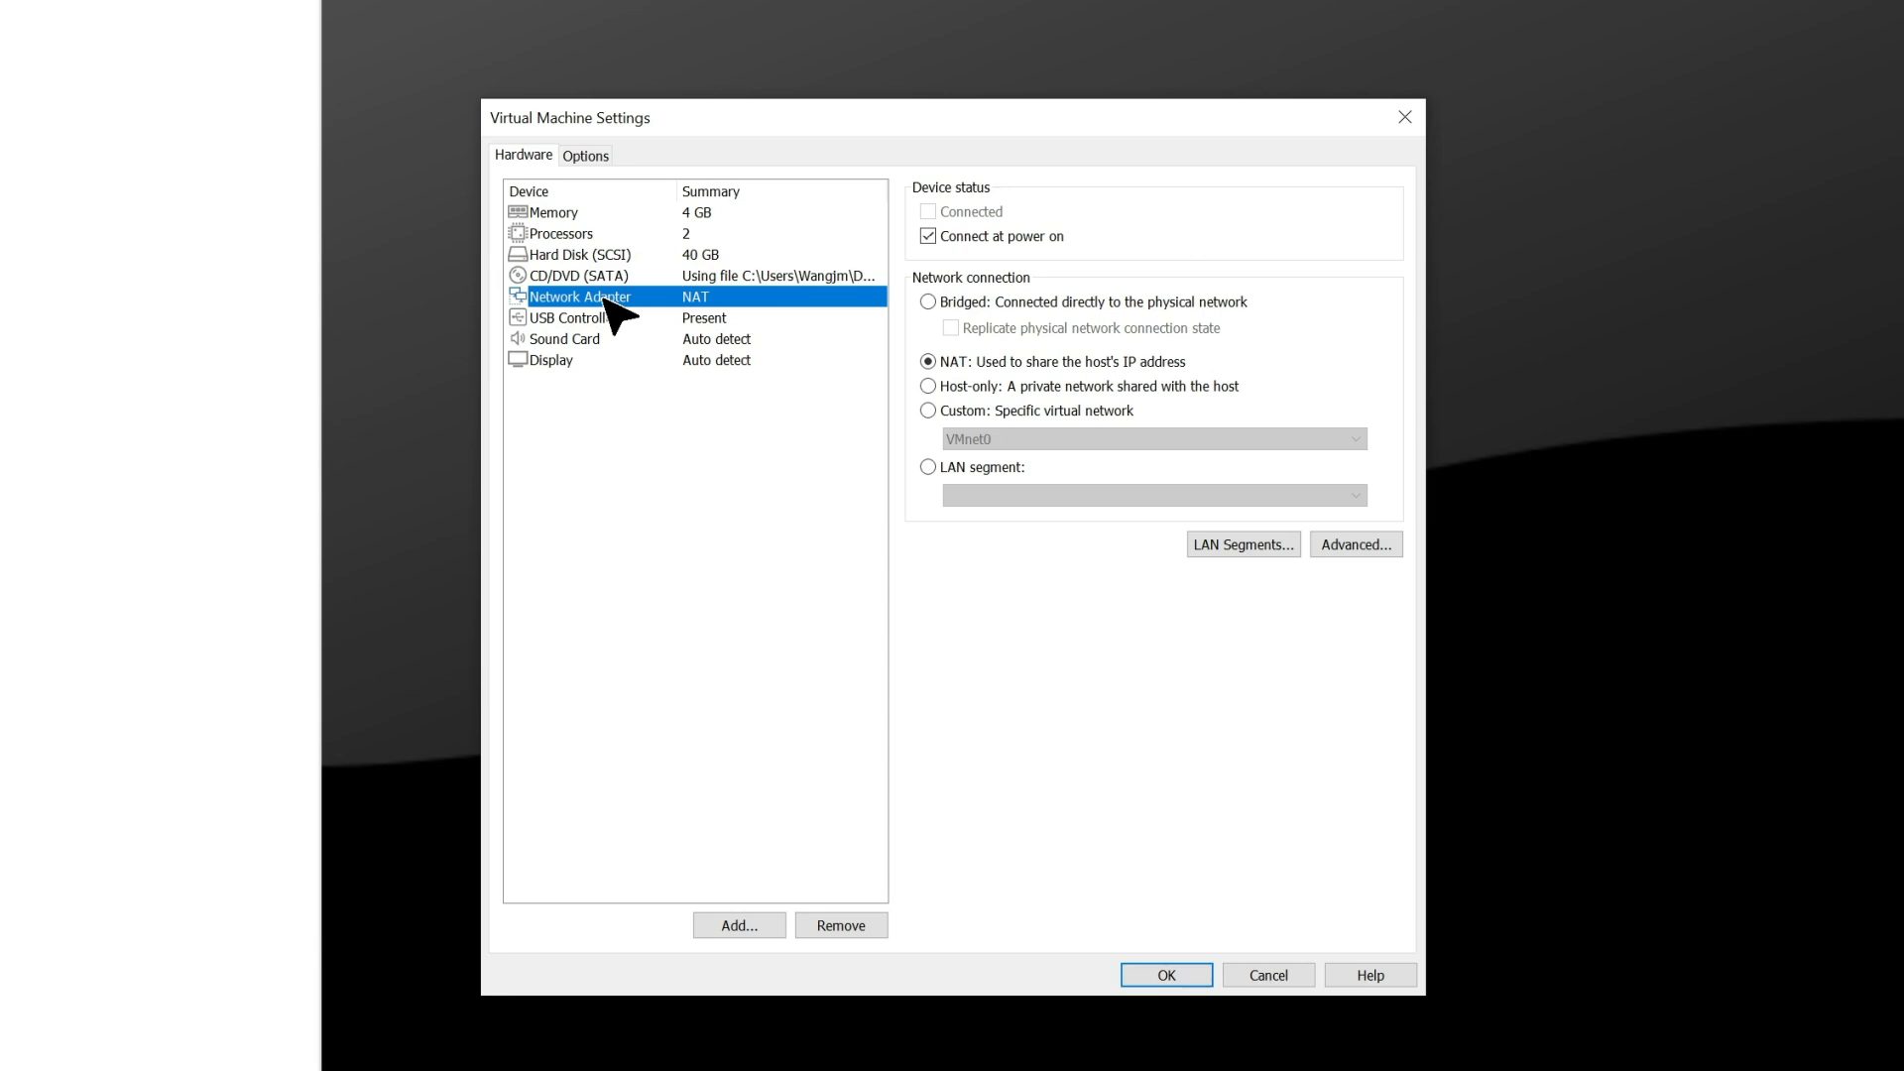
{"action": "left_click", "coordinate": [928, 303]}
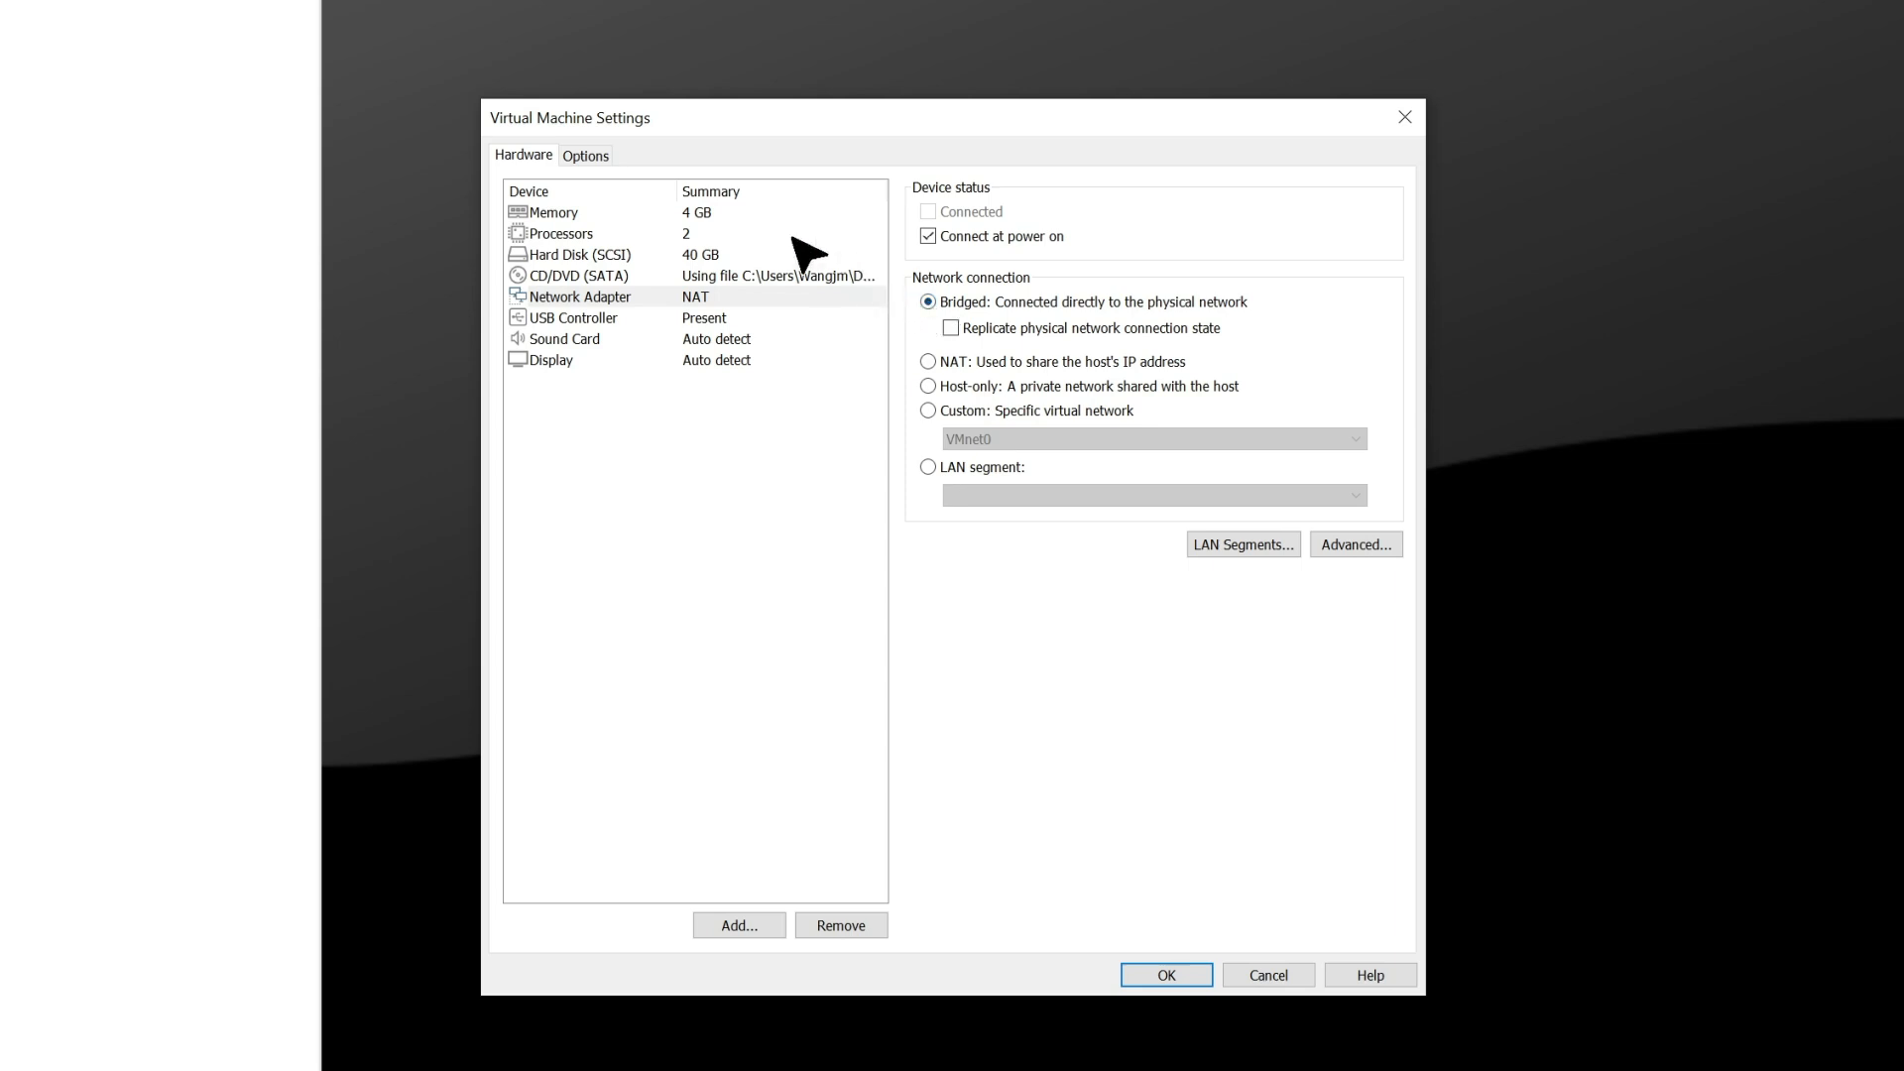
{"action": "left_click", "coordinate": [590, 156]}
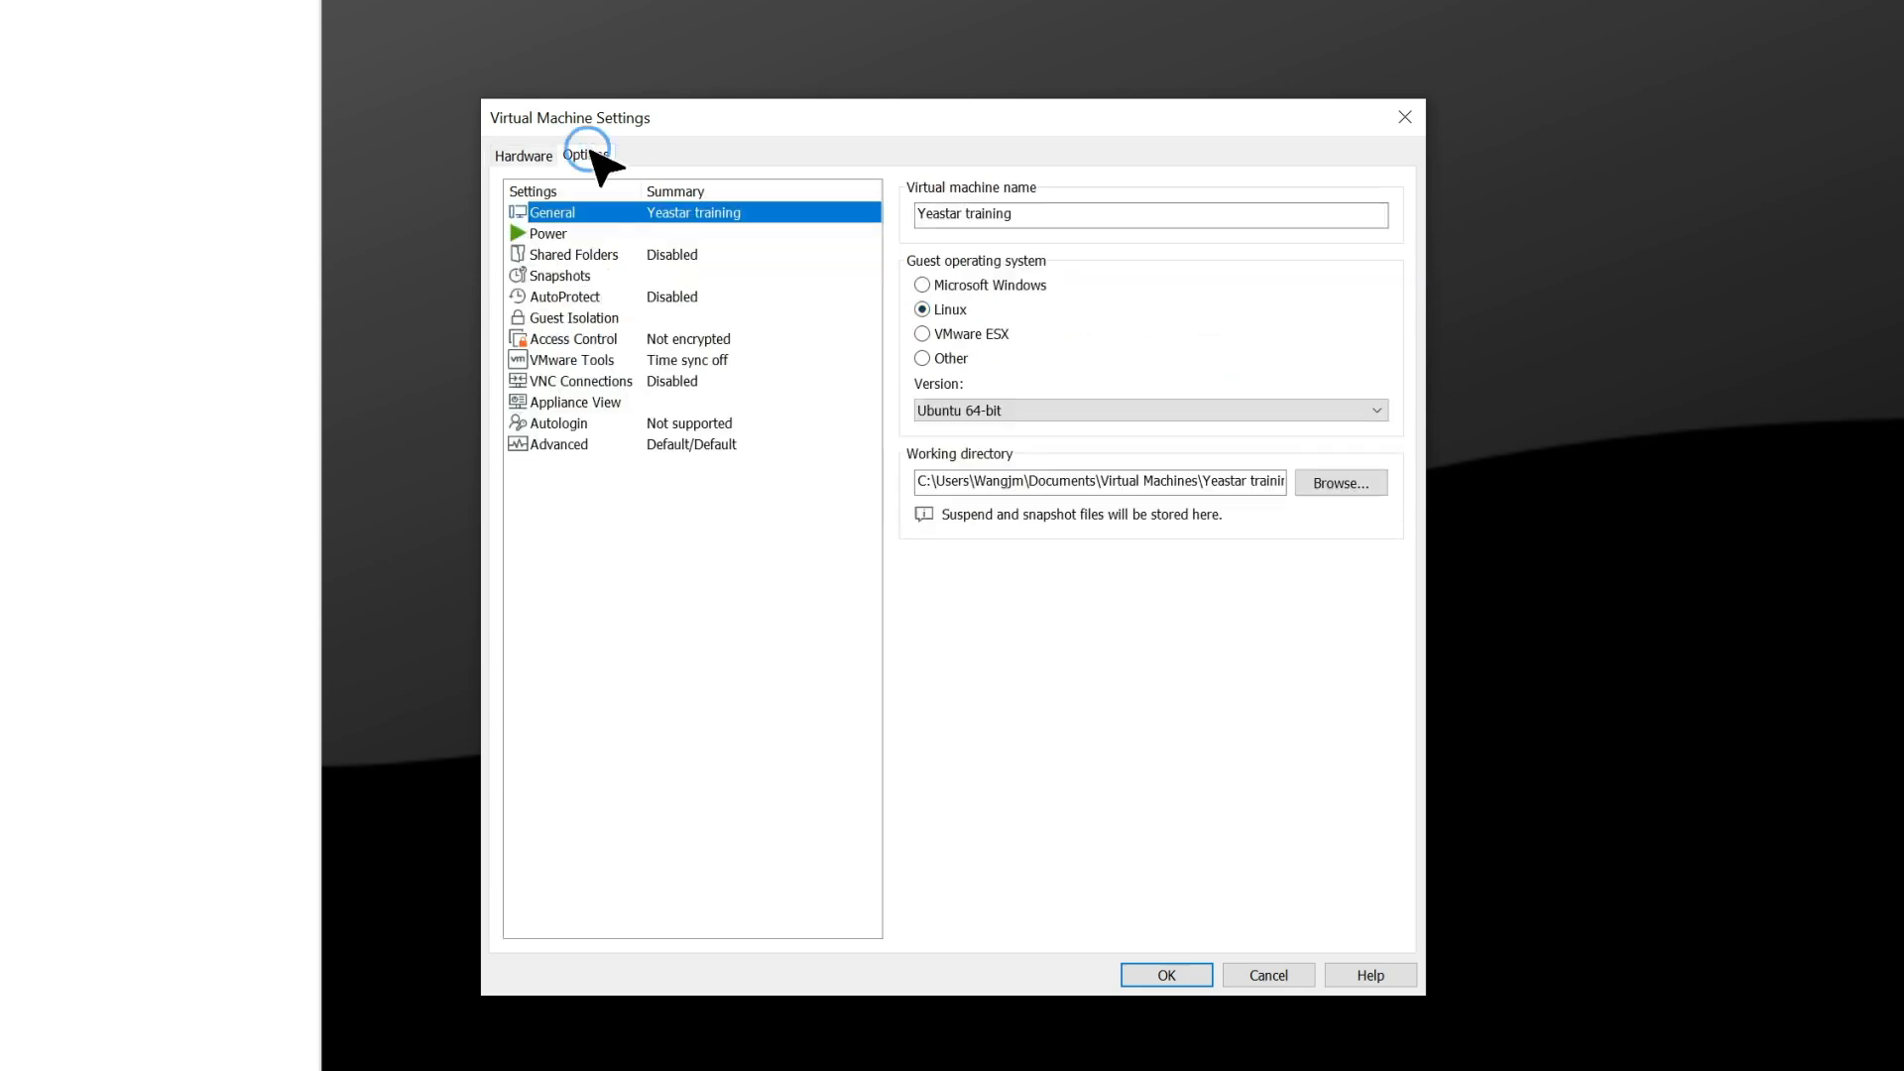
{"action": "left_click", "coordinate": [573, 444]}
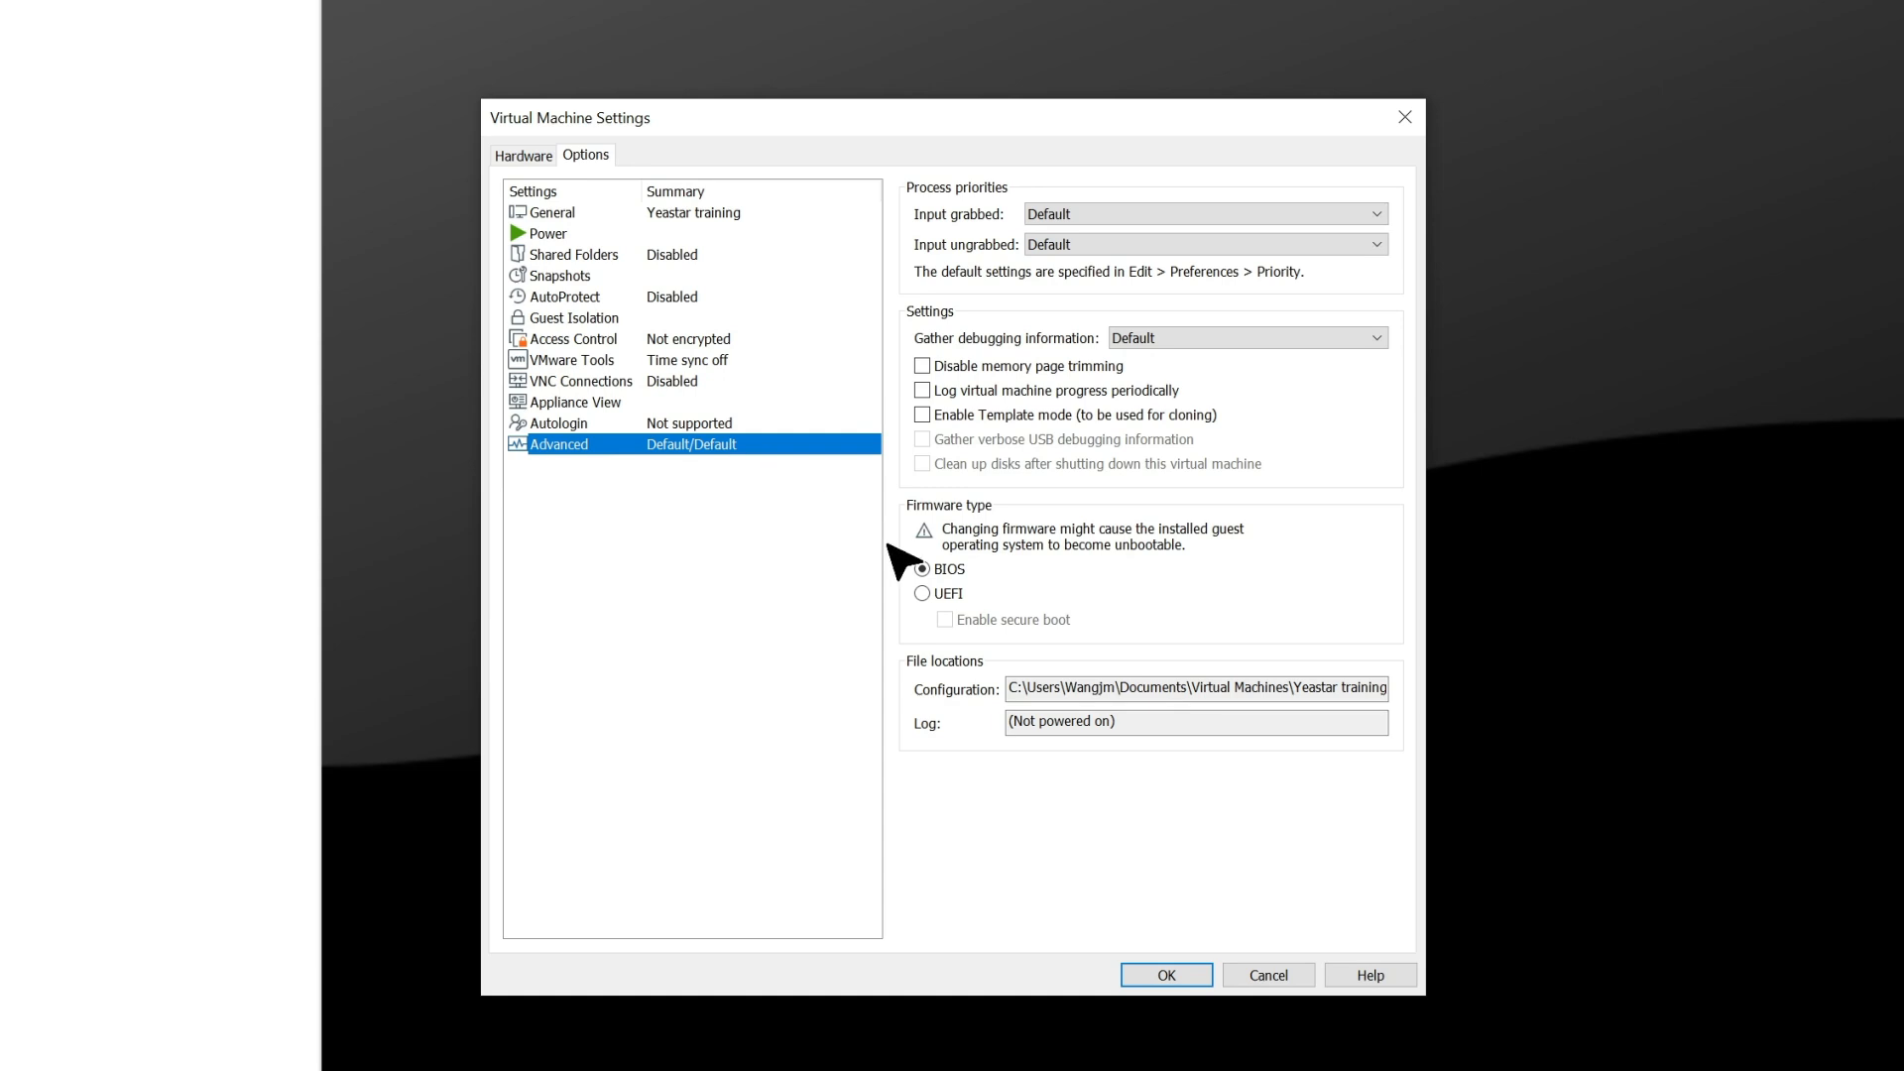
{"action": "left_click", "coordinate": [921, 568]}
{"action": "left_click", "coordinate": [1156, 981]}
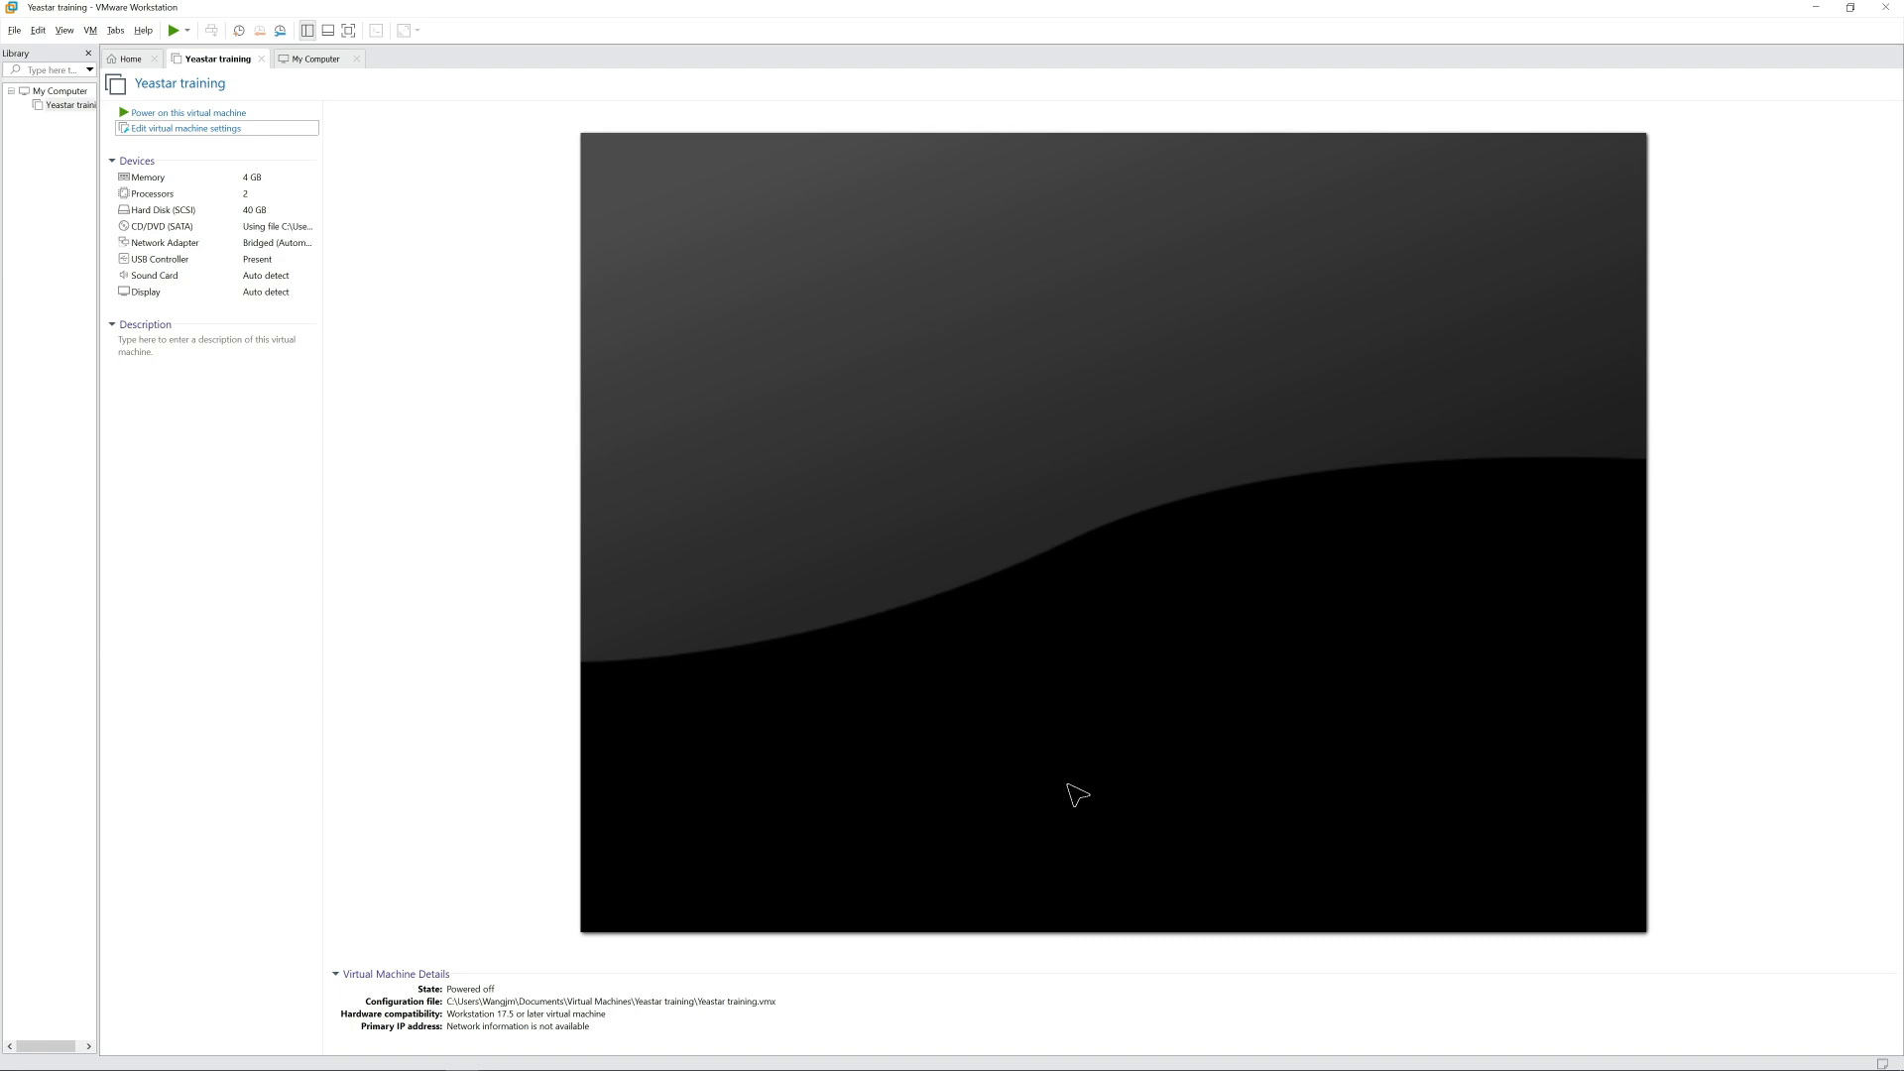
Power on the Yeastar training virtual machine and boot the "Try or Install Ubuntu Server" entry from the manual ISO.
{"action": "left_click", "coordinate": [123, 114]}
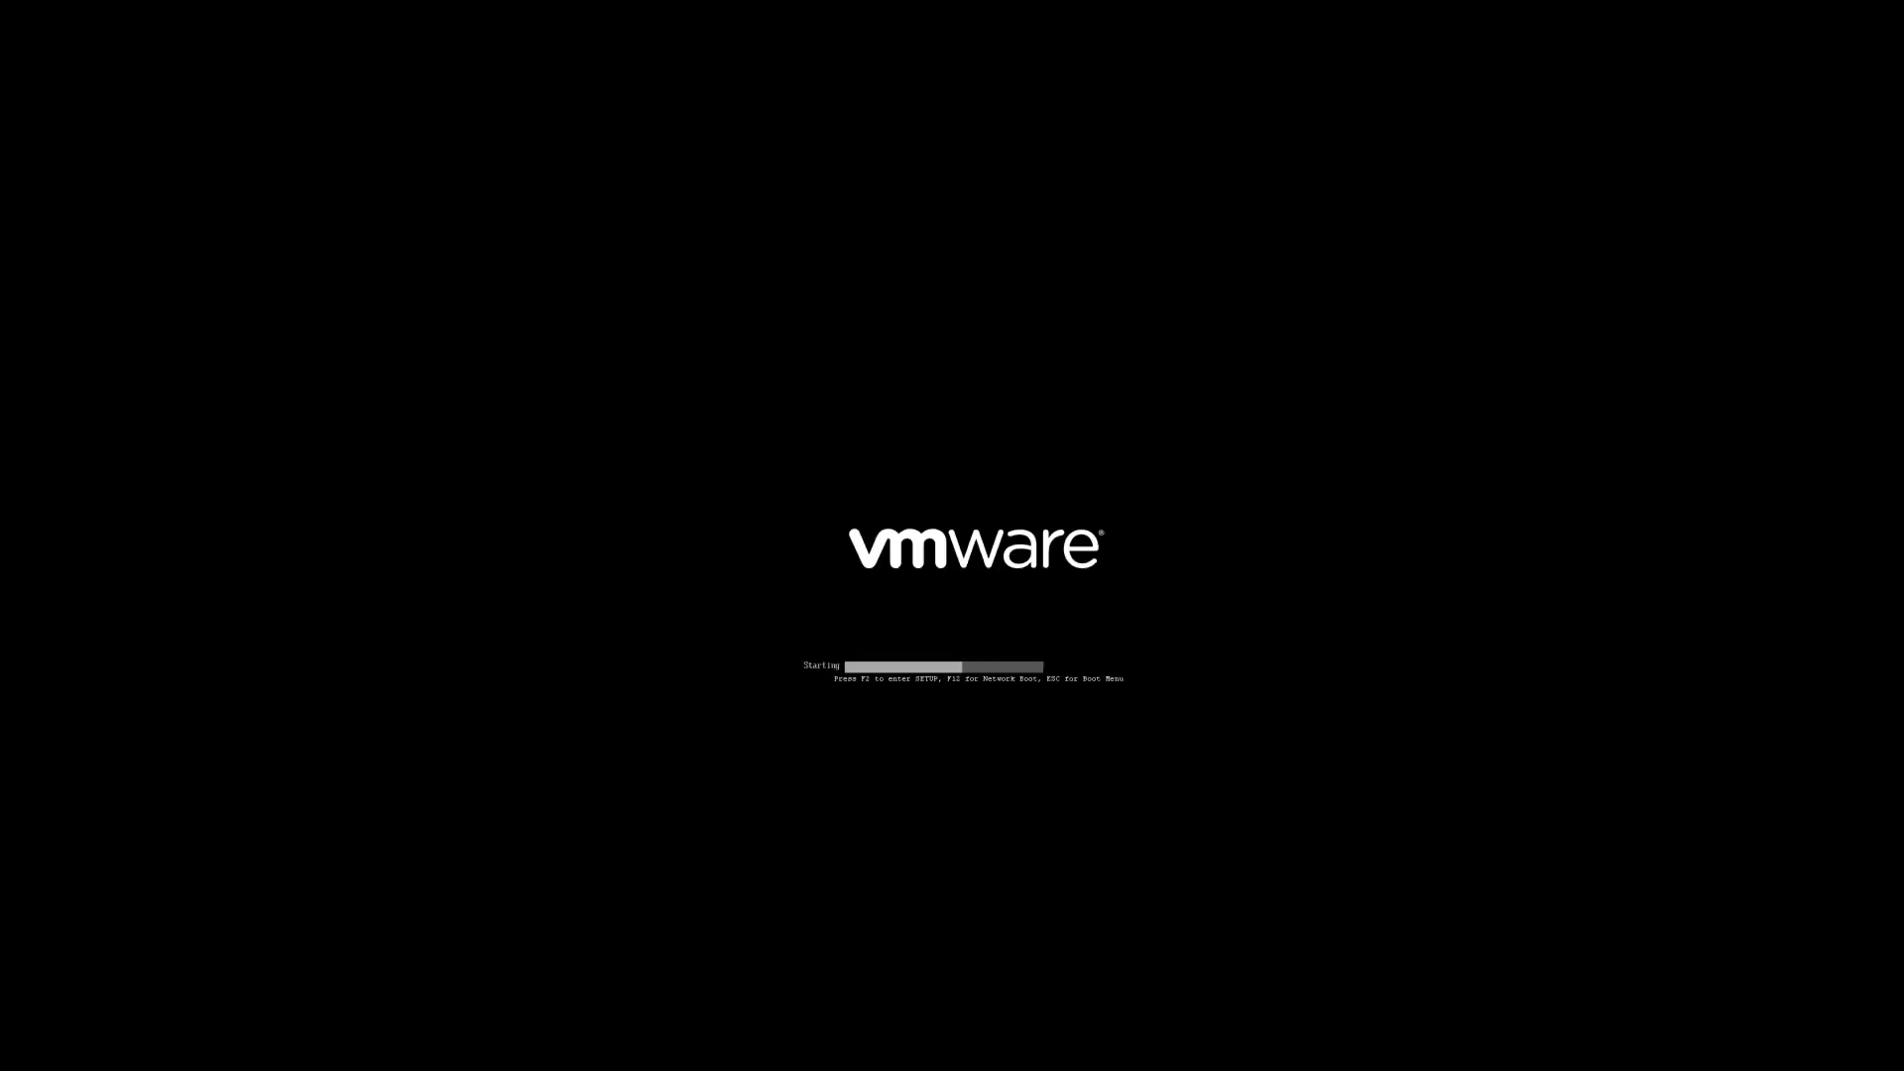
{"action": "key", "text": "Down"}
{"action": "key", "text": "Up"}
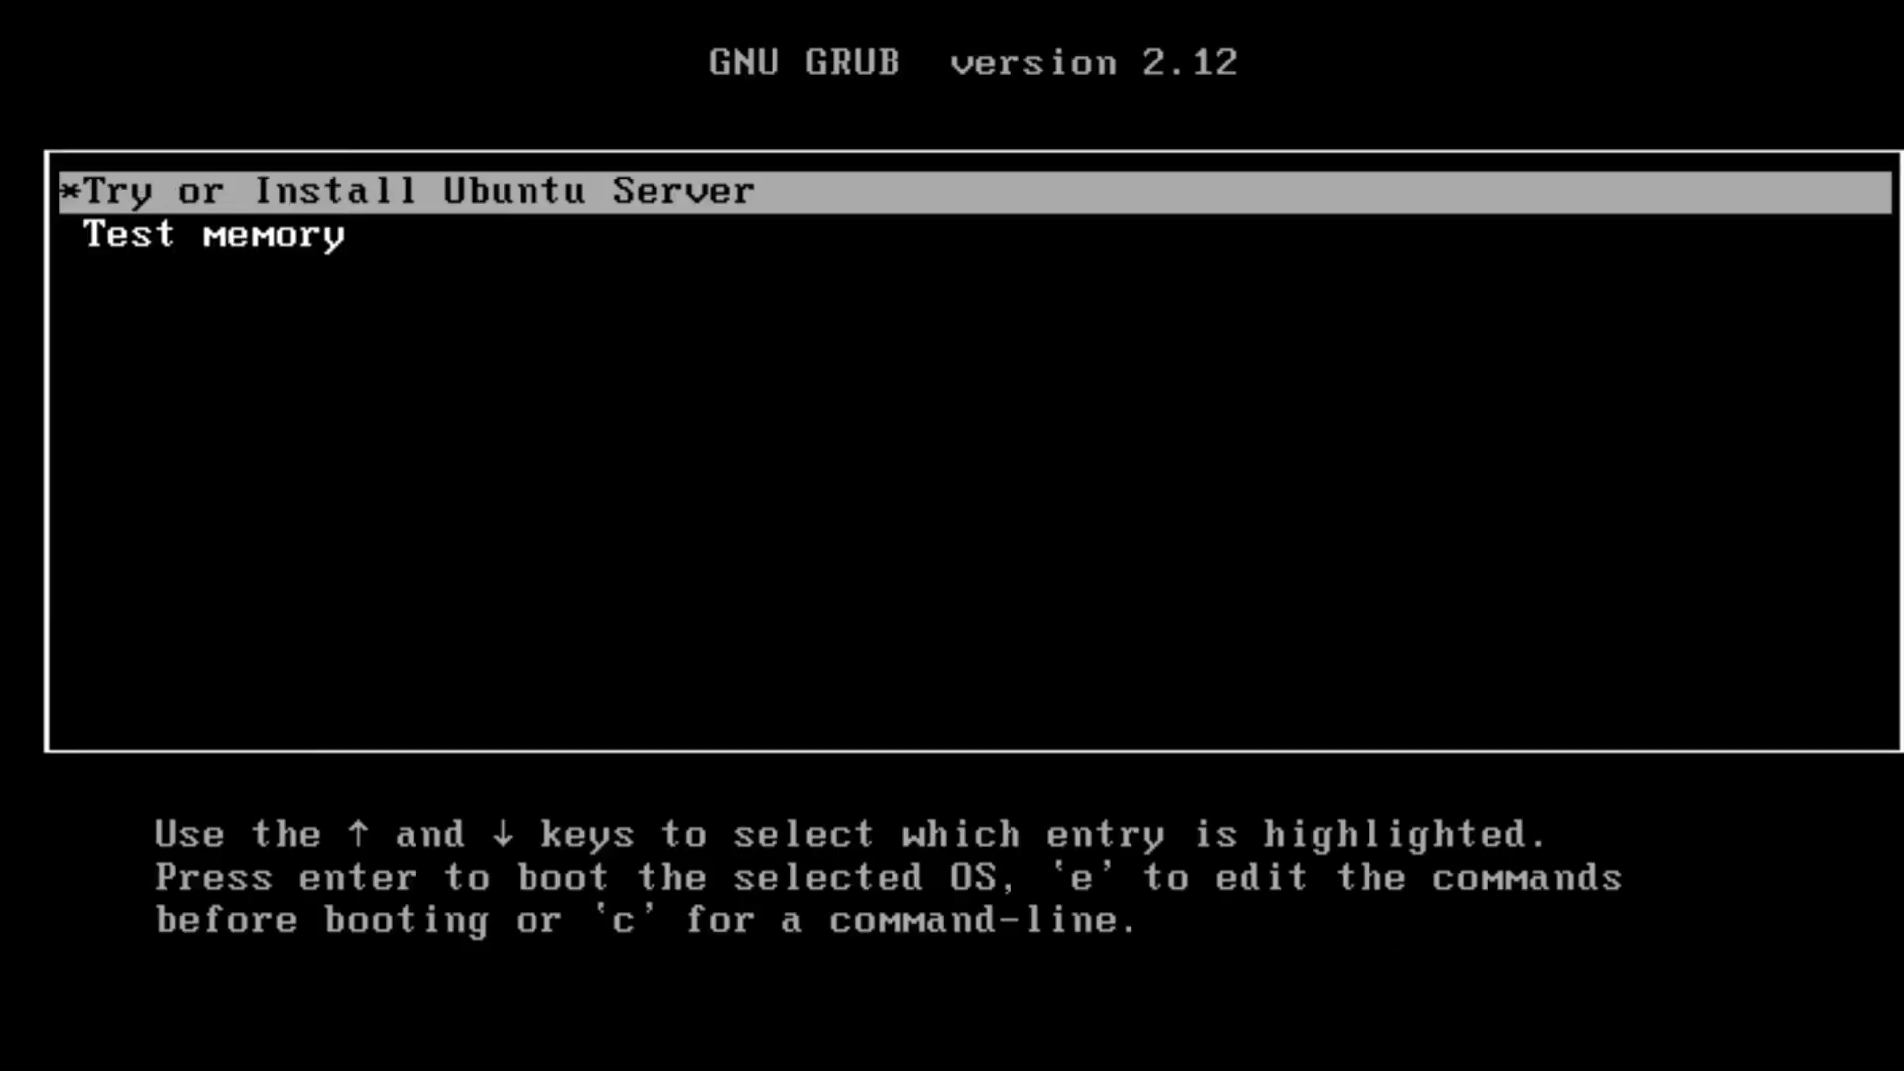
{"action": "key", "text": "Return"}
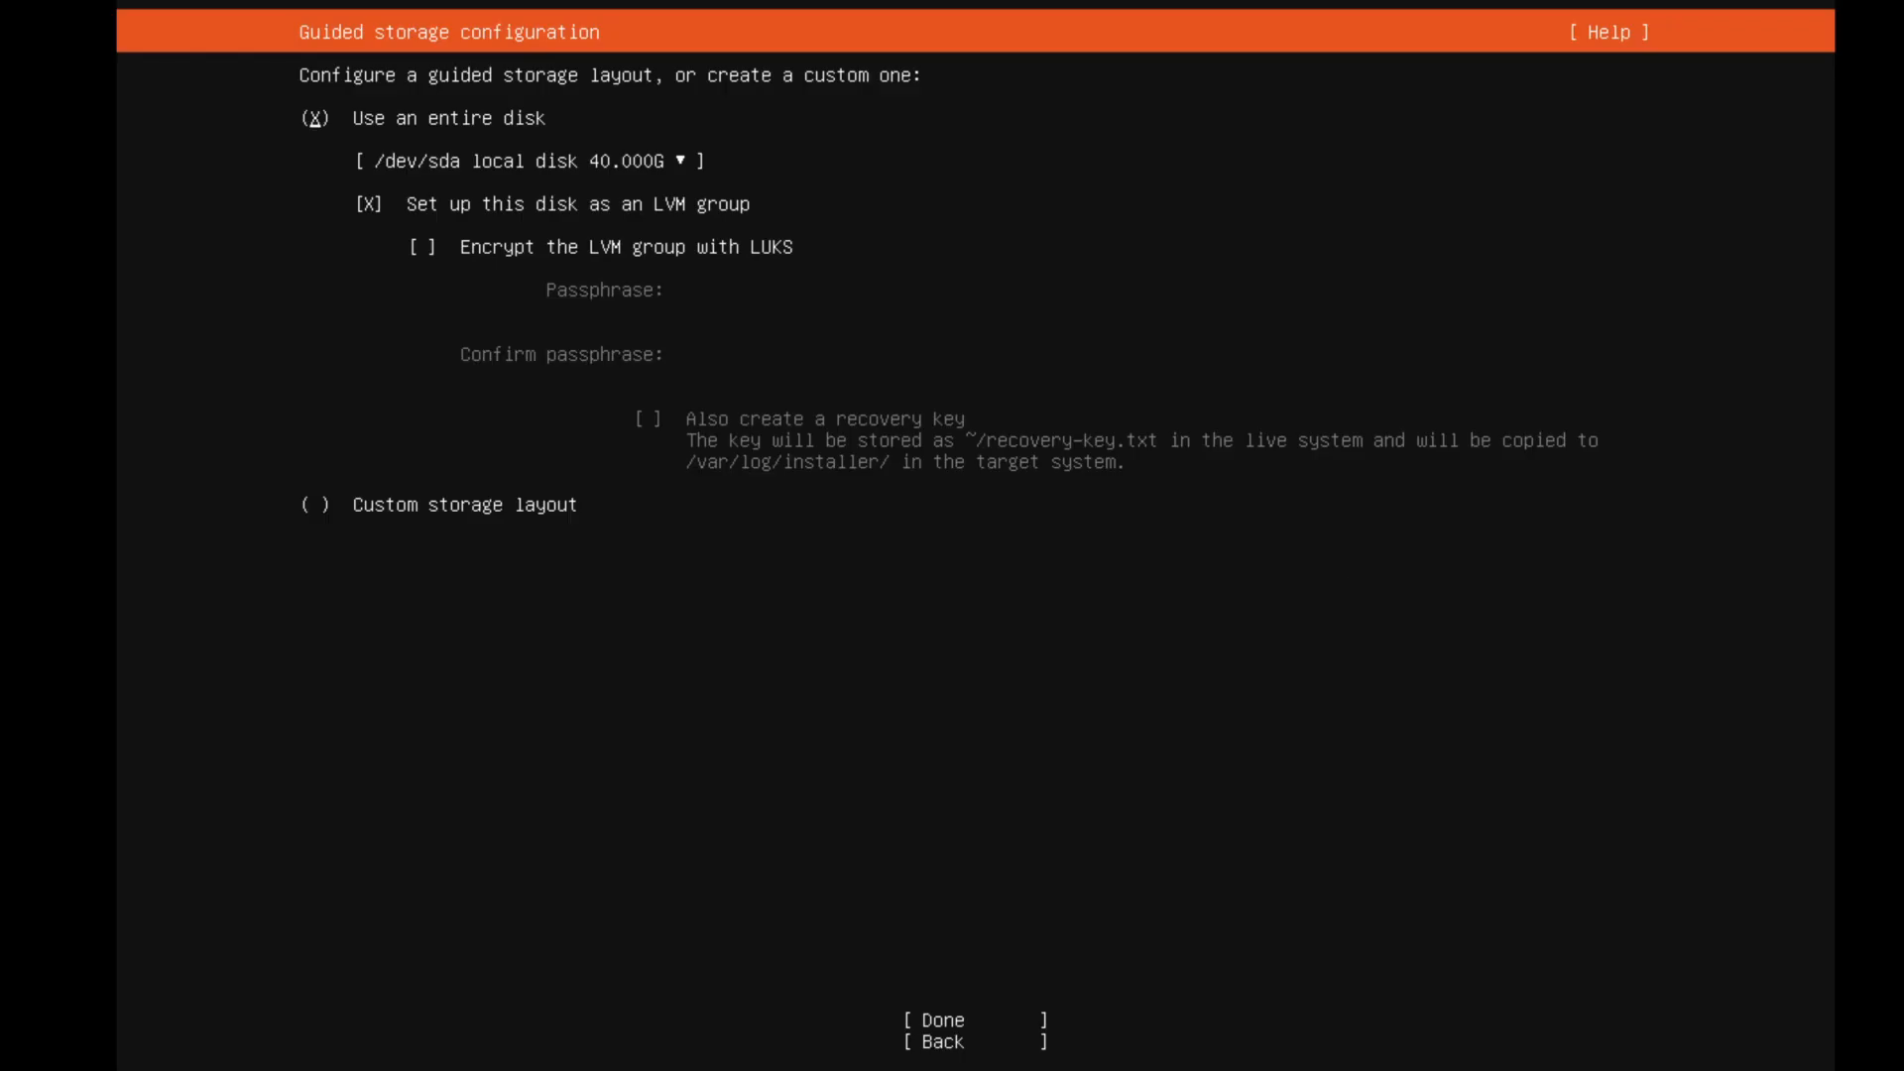
Choose the custom storage layout in the guided storage configuration and continue.
{"action": "key", "text": "Down"}
{"action": "key", "text": "Down"}
{"action": "key", "text": "Down"}
{"action": "key", "text": "Down"}
{"action": "key", "text": "space"}
{"action": "key", "text": "Down"}
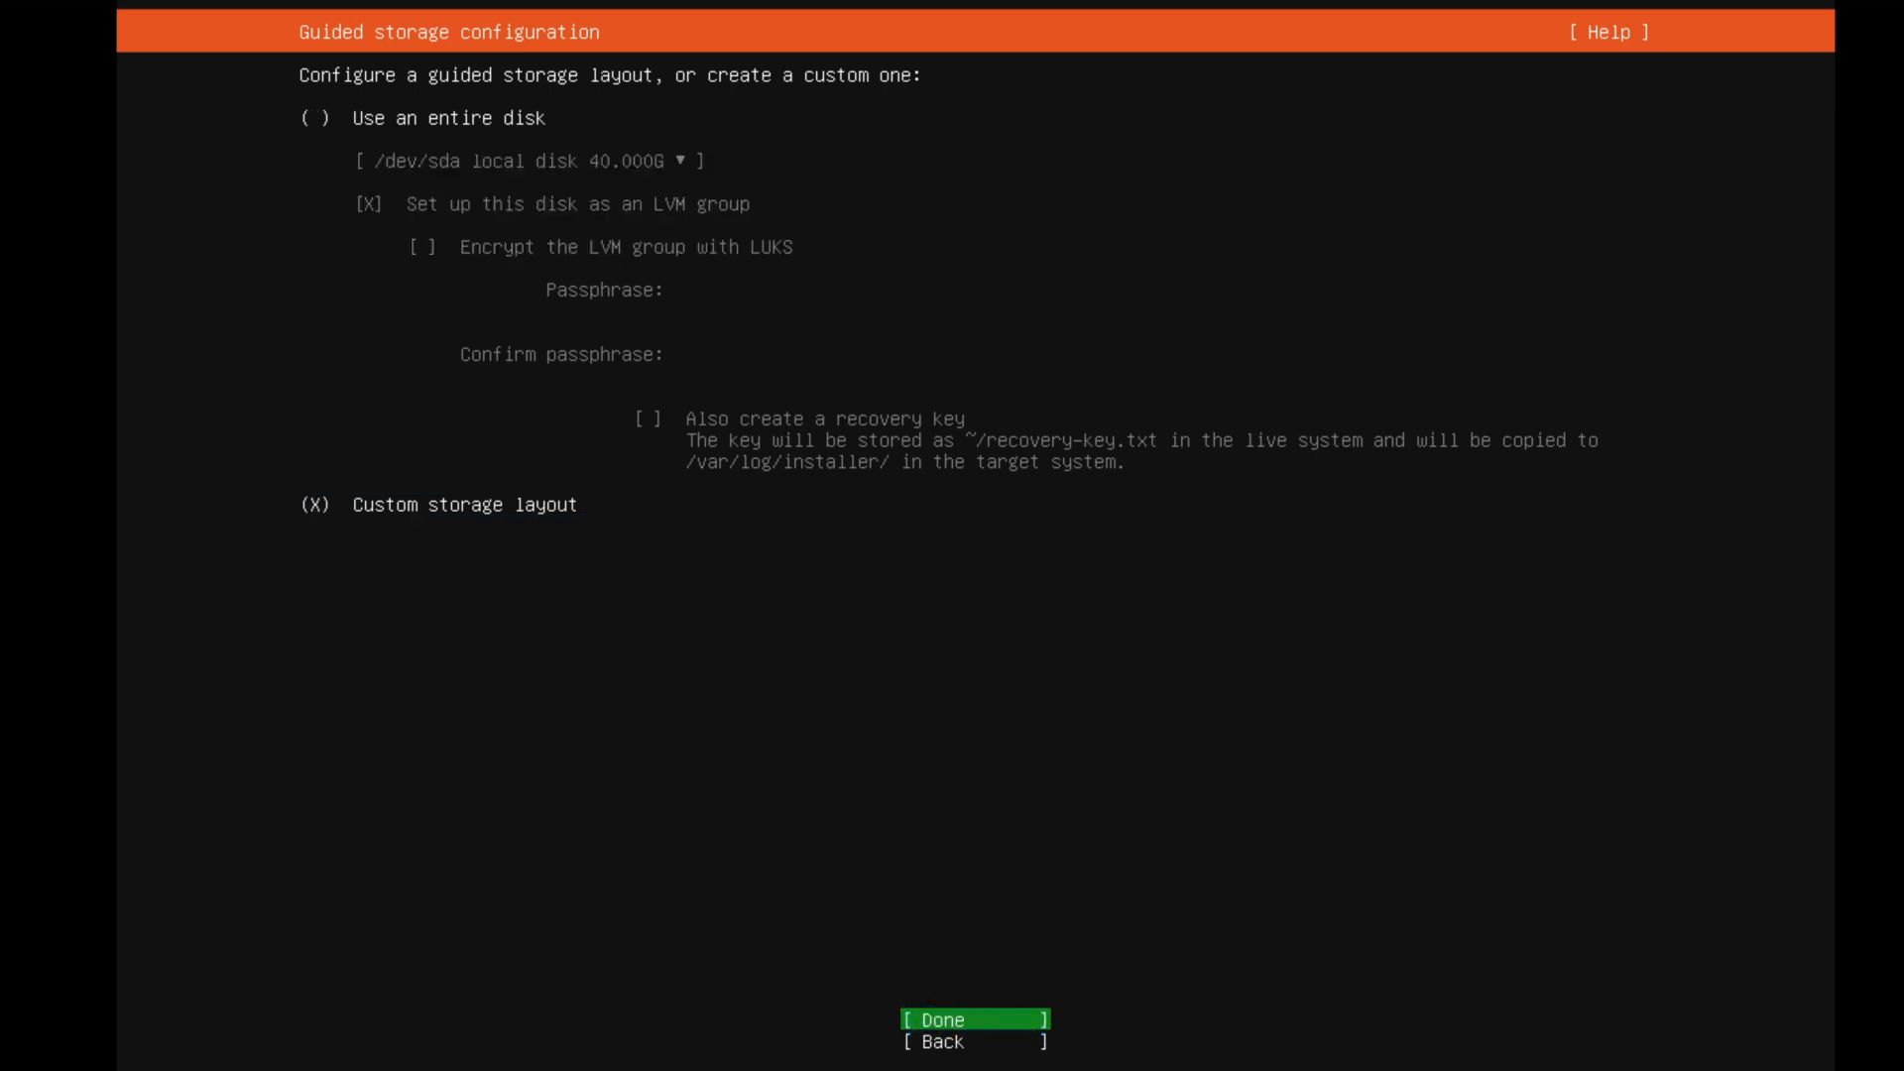
{"action": "key", "text": "Return"}
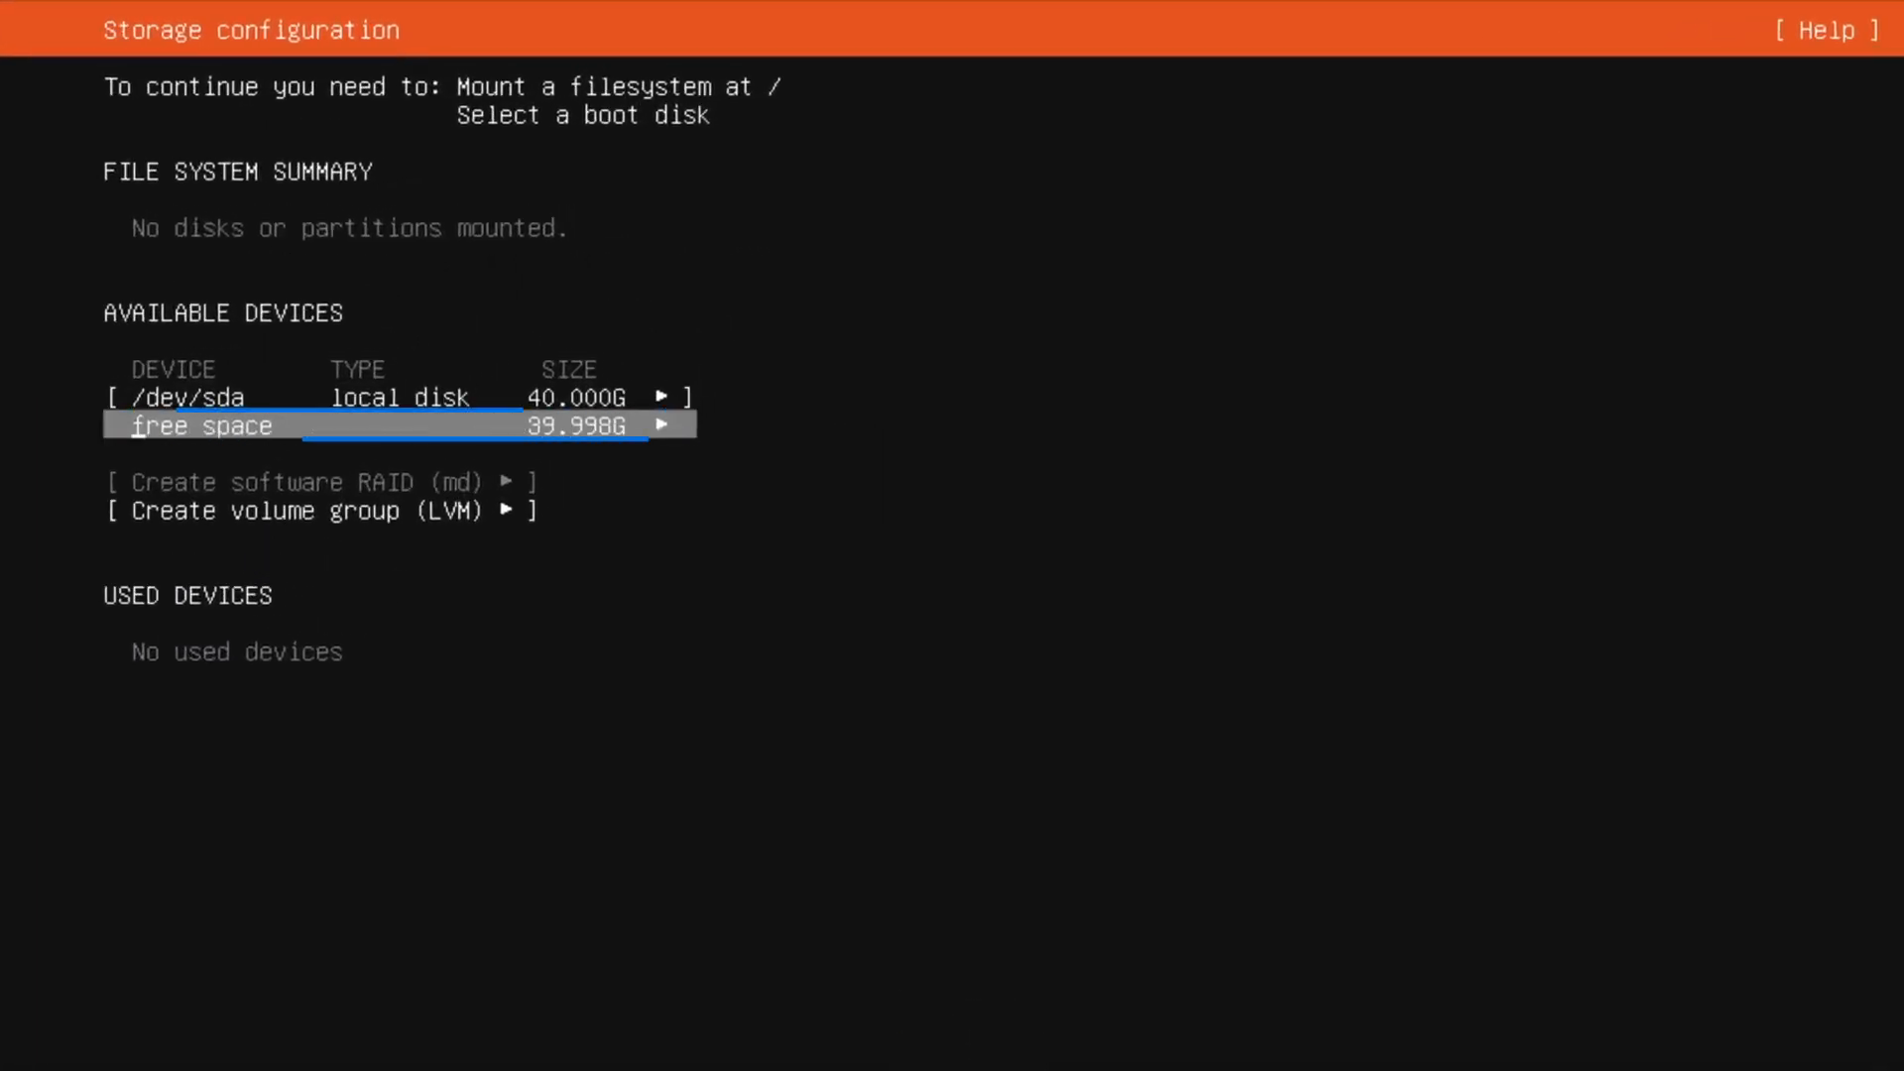
Start a new GPT partition in the free space of /dev/sda and set its format to swap.
{"action": "key", "text": "Return"}
{"action": "key", "text": "Down"}
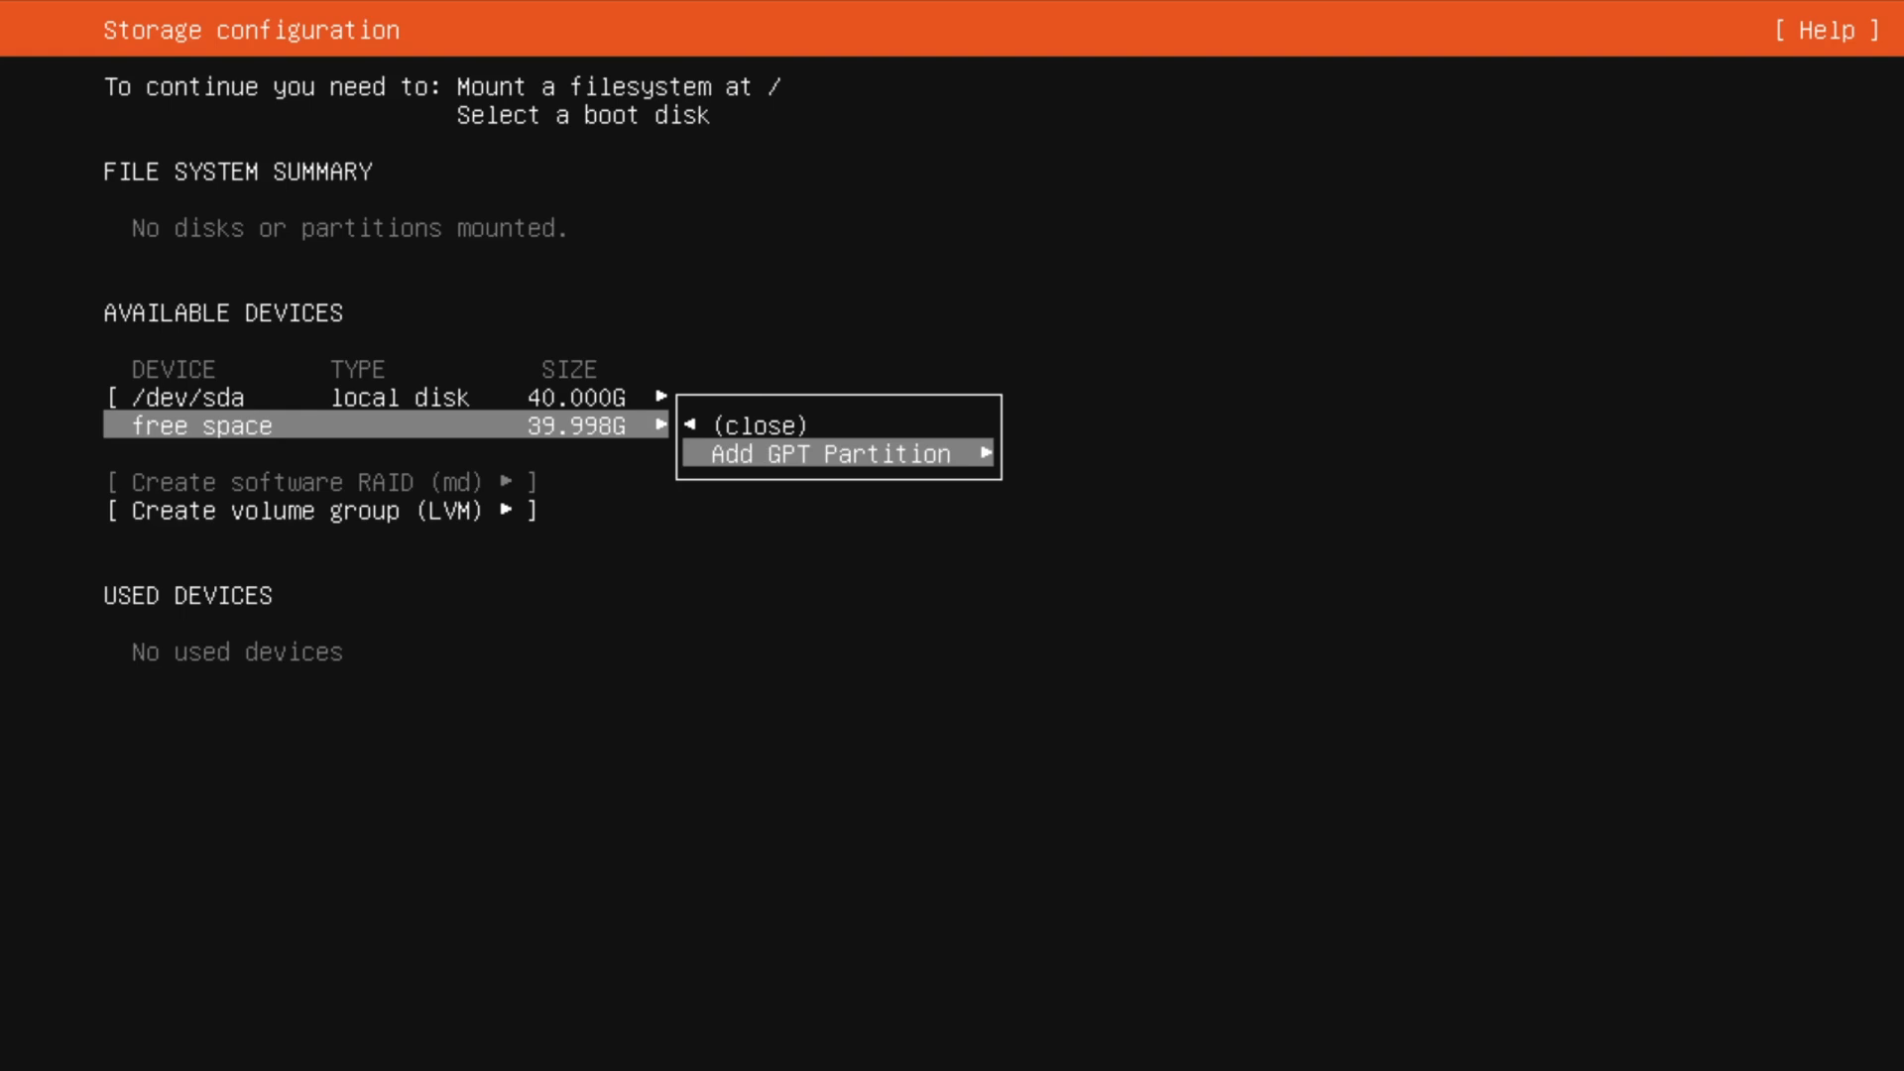
{"action": "key", "text": "Return"}
{"action": "key", "text": "Tab"}
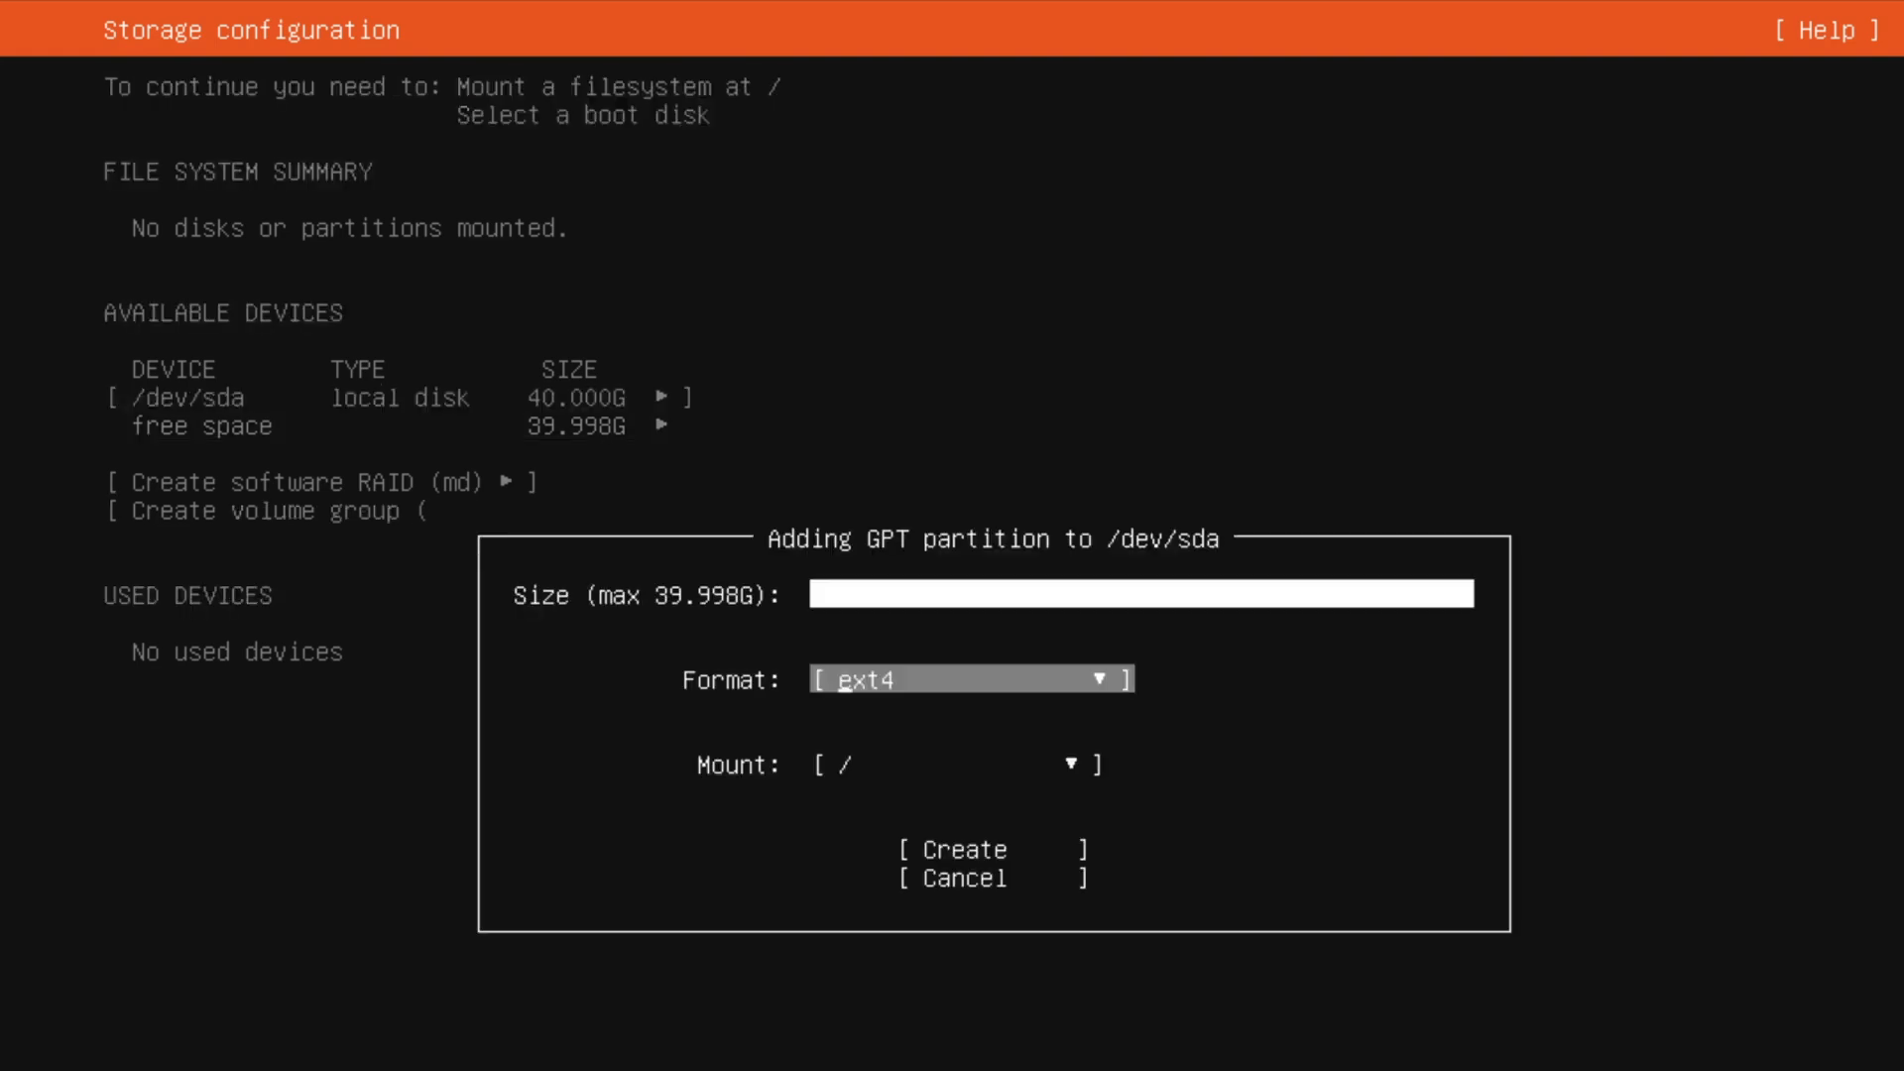
{"action": "key", "text": "Return"}
{"action": "key", "text": "Down"}
{"action": "key", "text": "Down"}
{"action": "key", "text": "Down"}
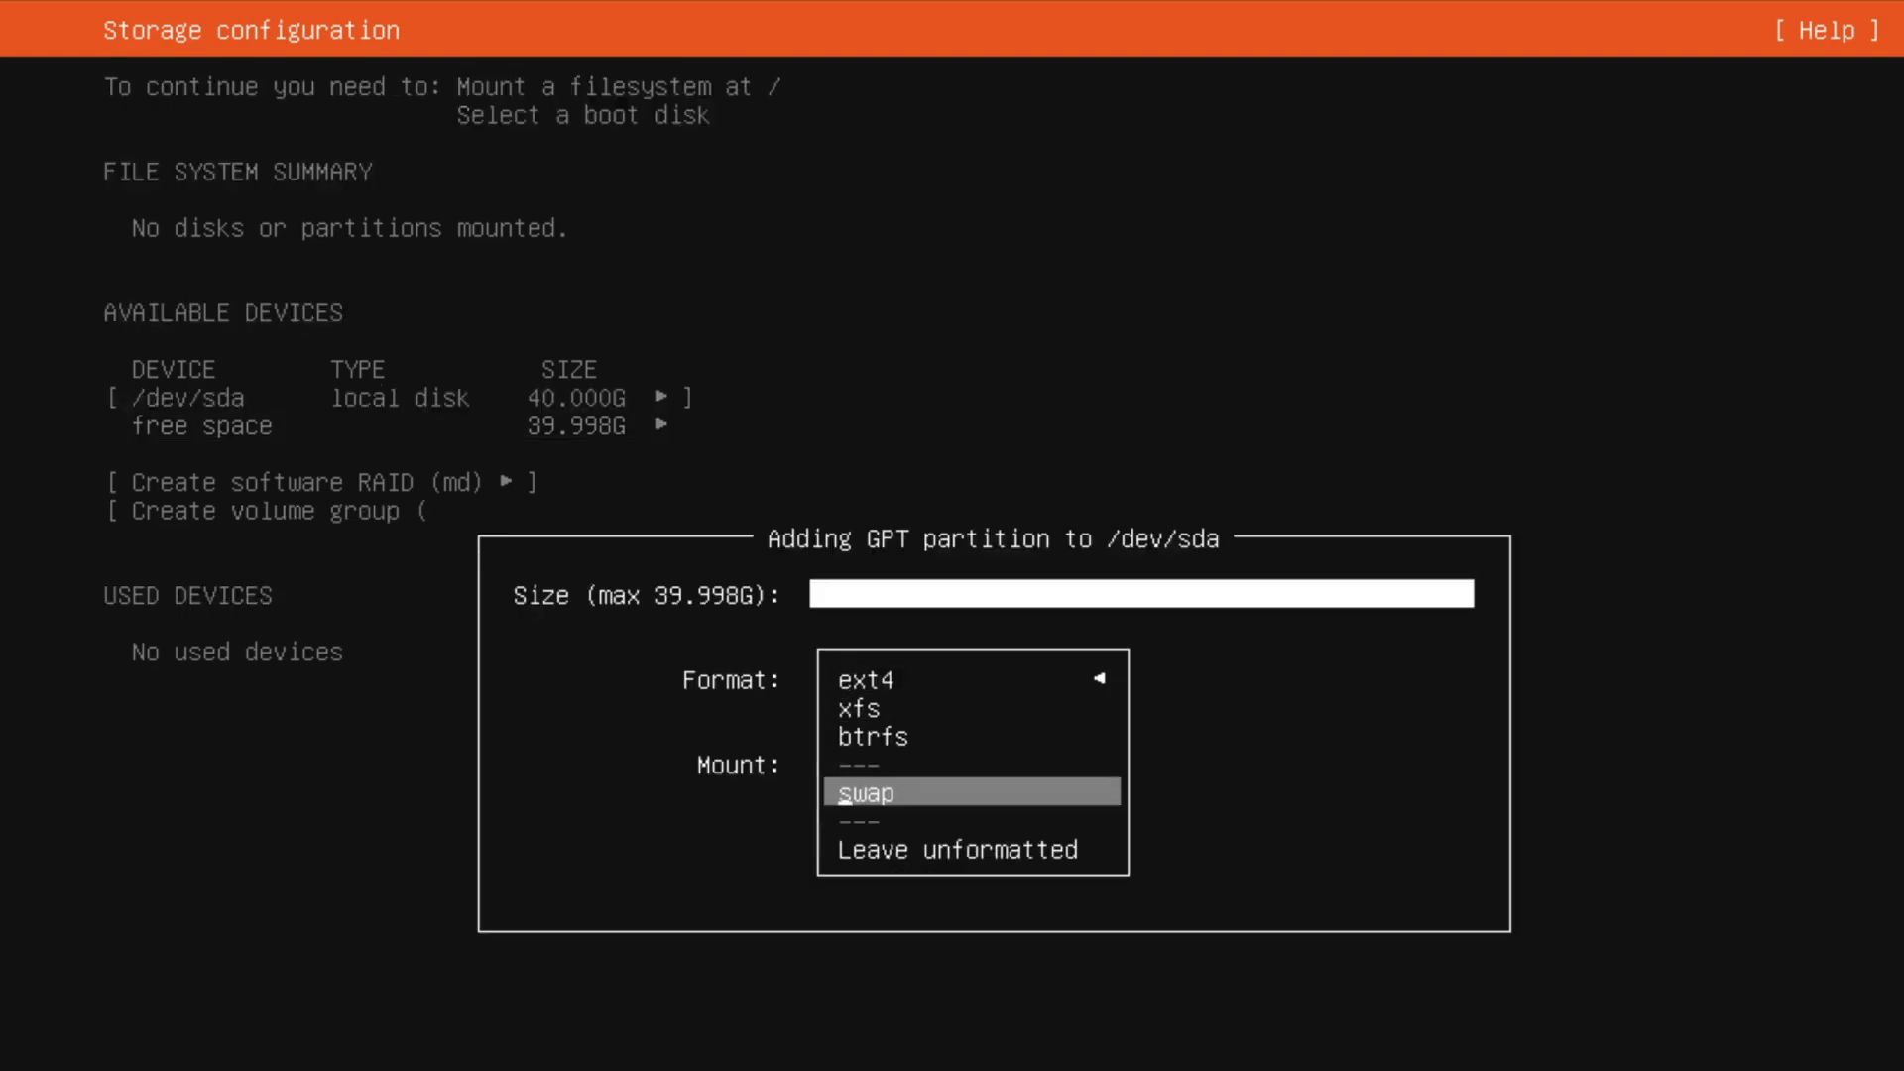
{"action": "key", "text": "Return"}
Set the swap partition's size to 10G and create it.
{"action": "key", "text": "shift+Tab"}
{"action": "type", "text": "10G"}
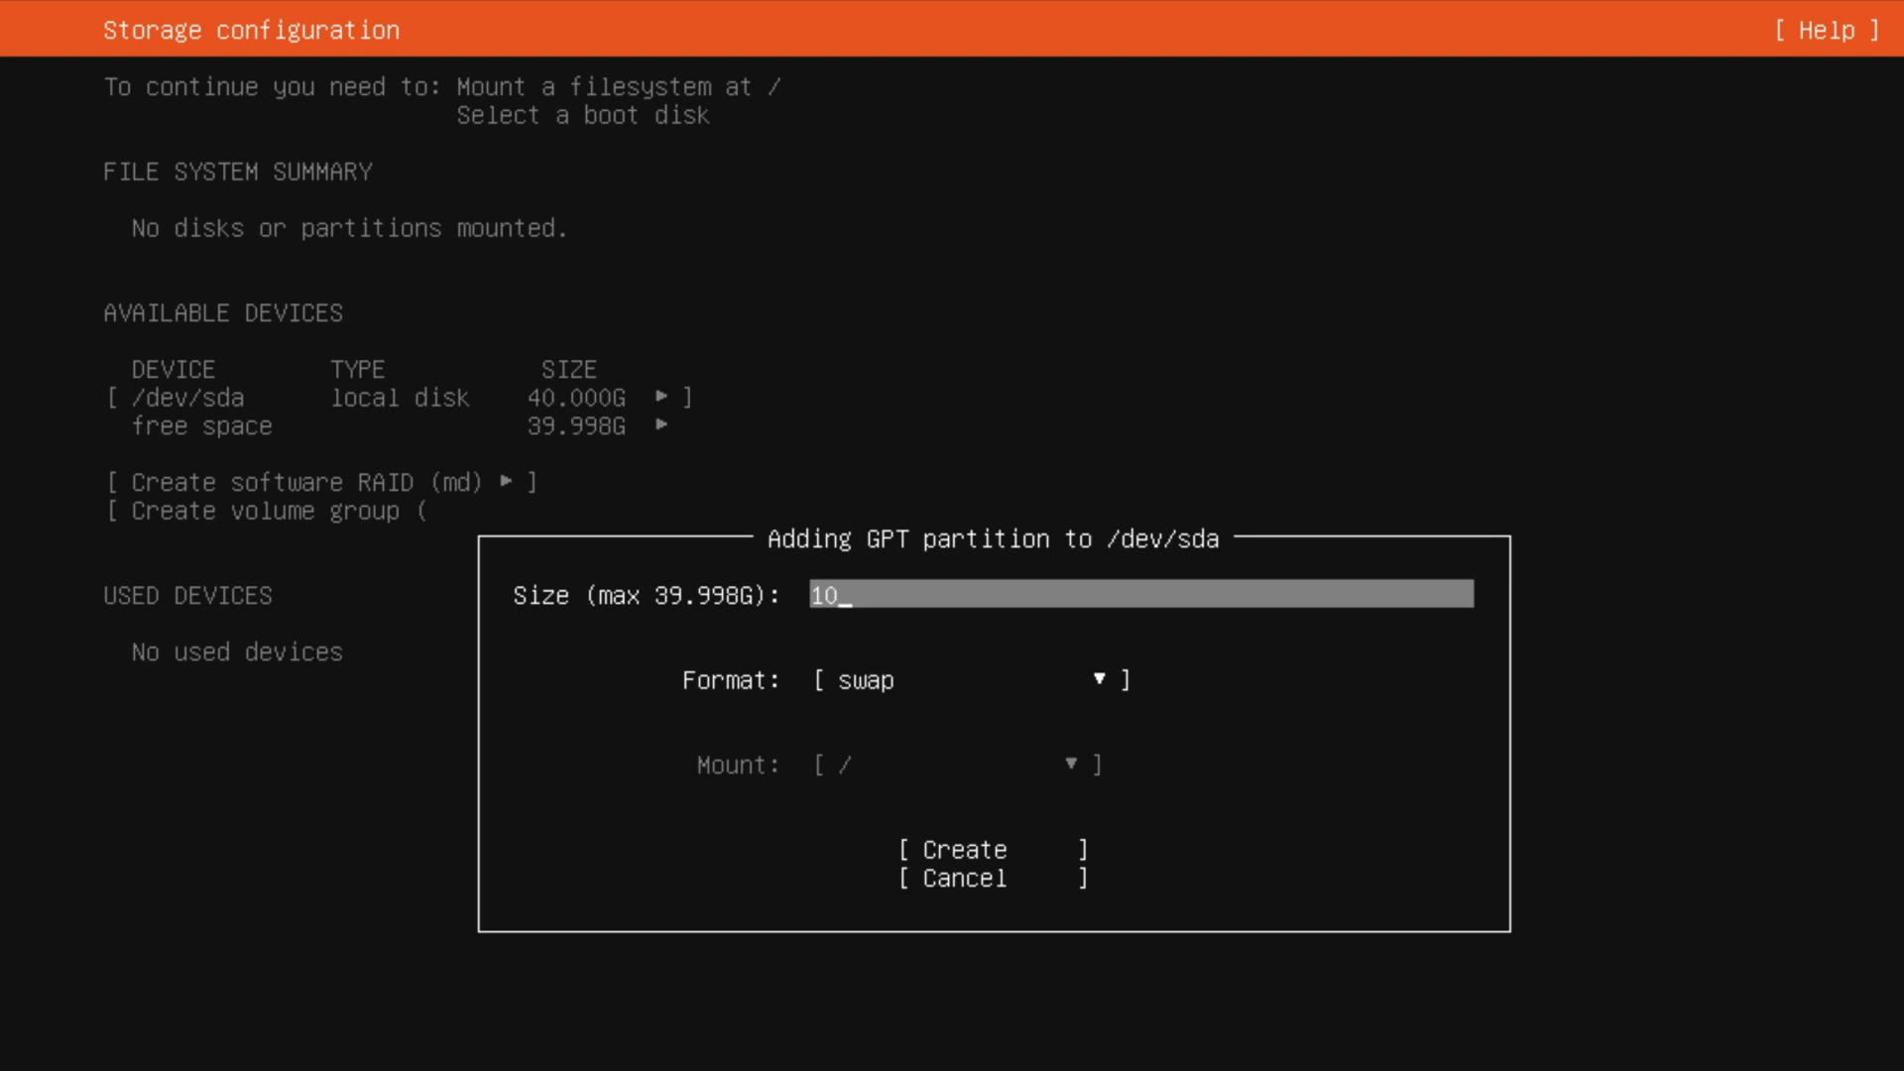
{"action": "key", "text": "Tab"}
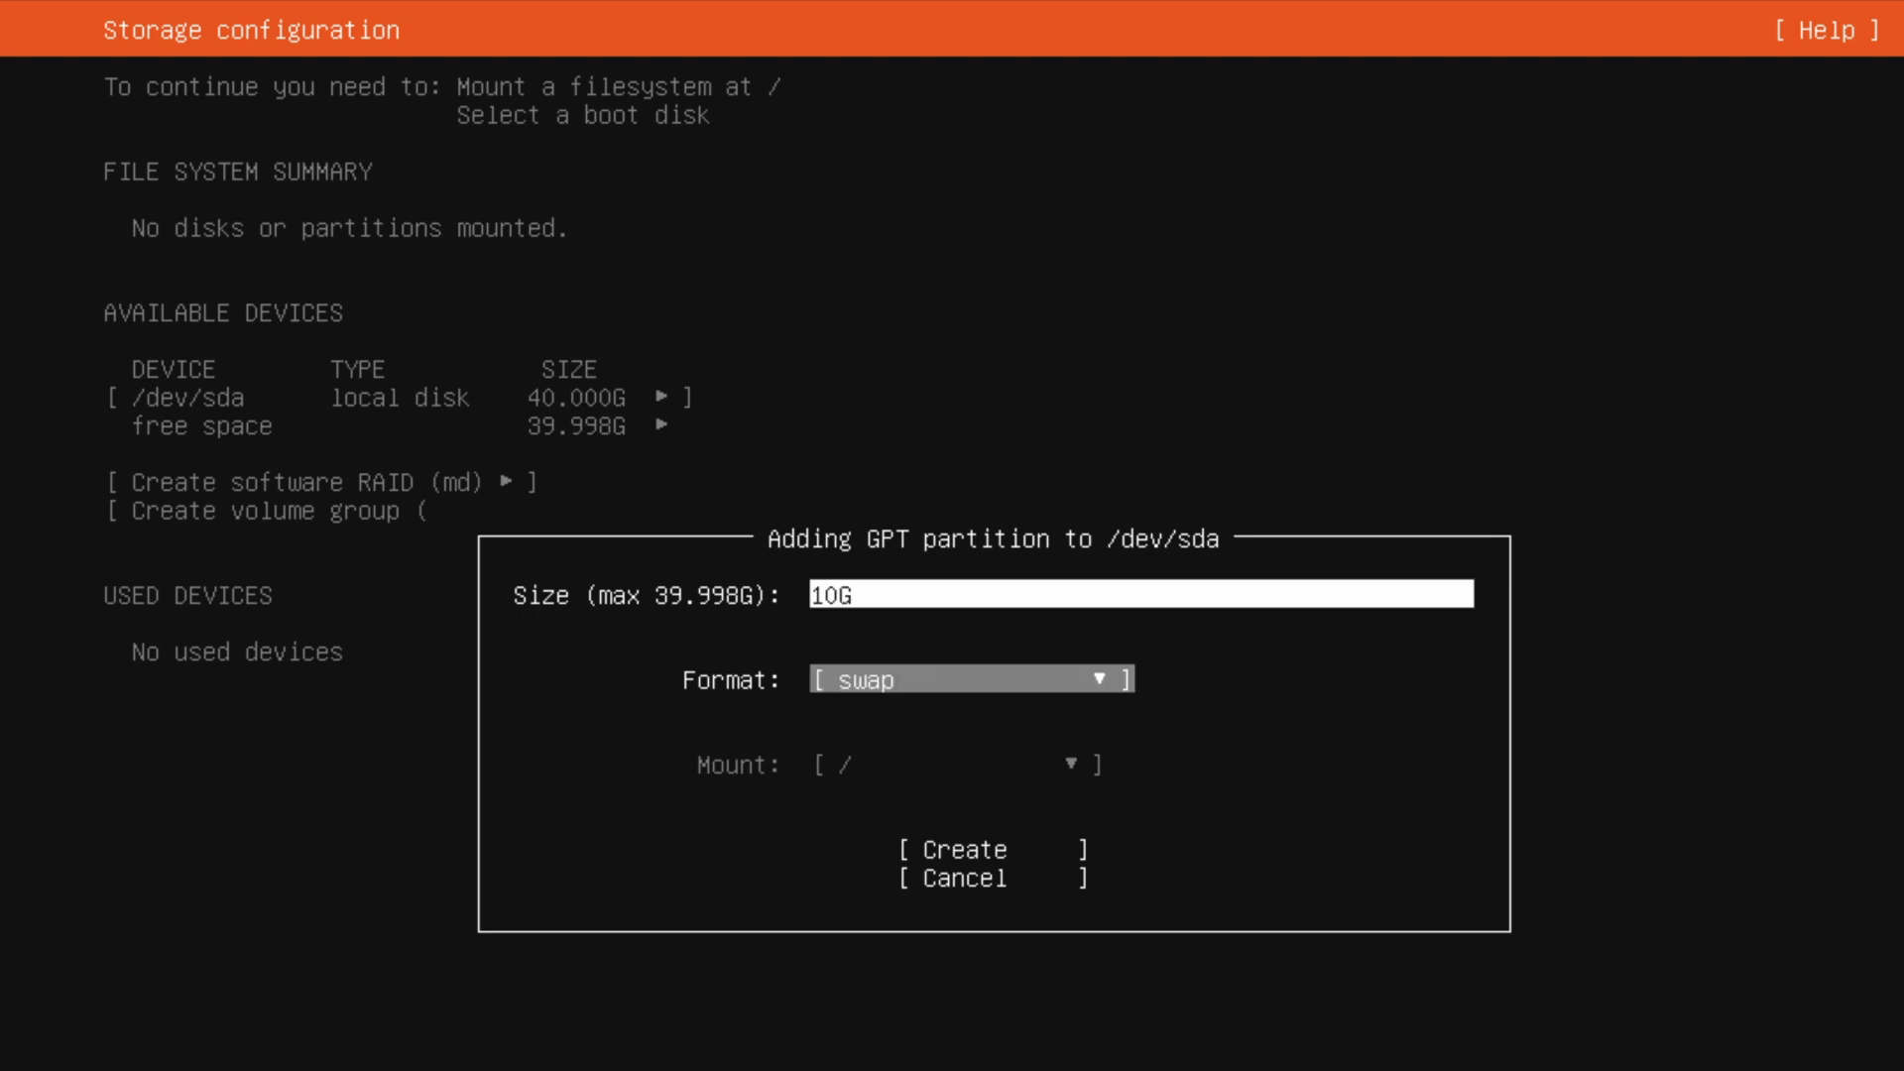
{"action": "key", "text": "Tab"}
{"action": "key", "text": "Return"}
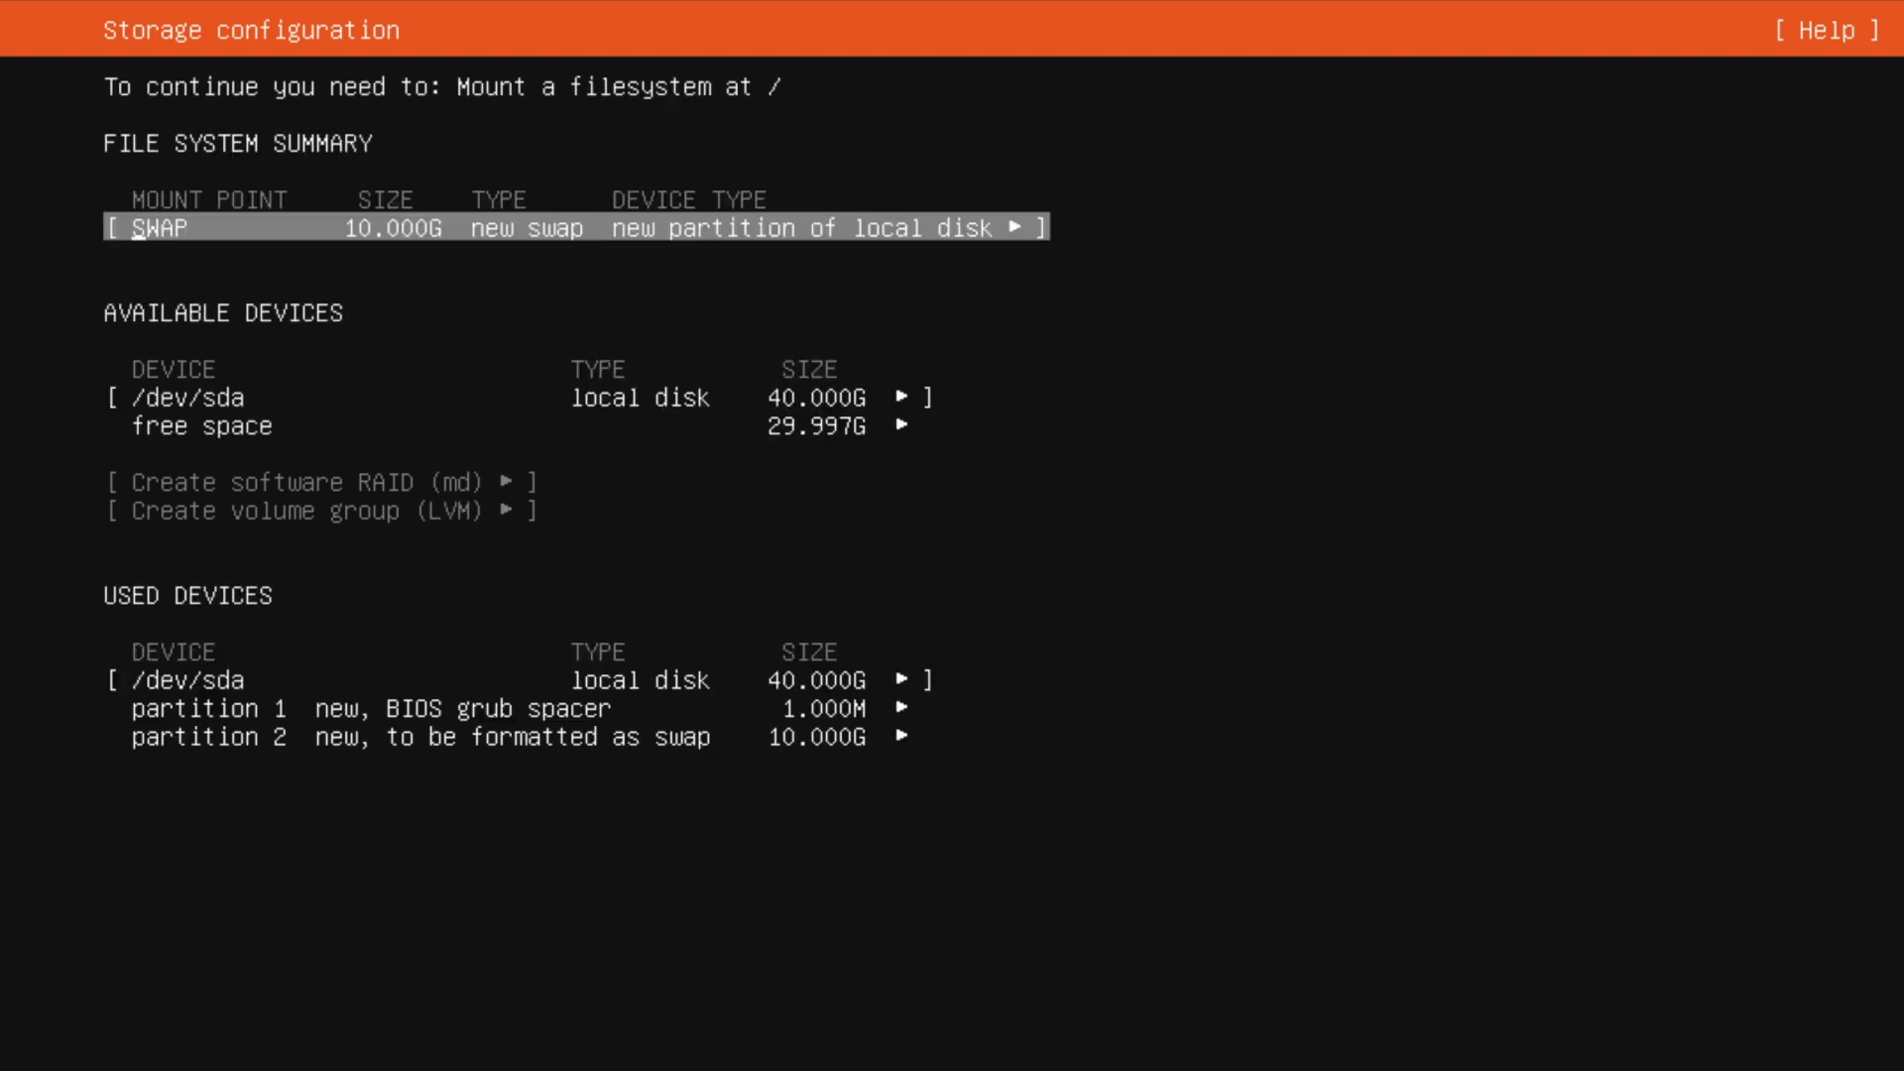
Add a 10G ext4 GPT partition mounted at / in the free space of /dev/sda.
{"action": "key", "text": "Down"}
{"action": "key", "text": "Down"}
{"action": "key", "text": "Return"}
{"action": "key", "text": "Down"}
{"action": "key", "text": "Return"}
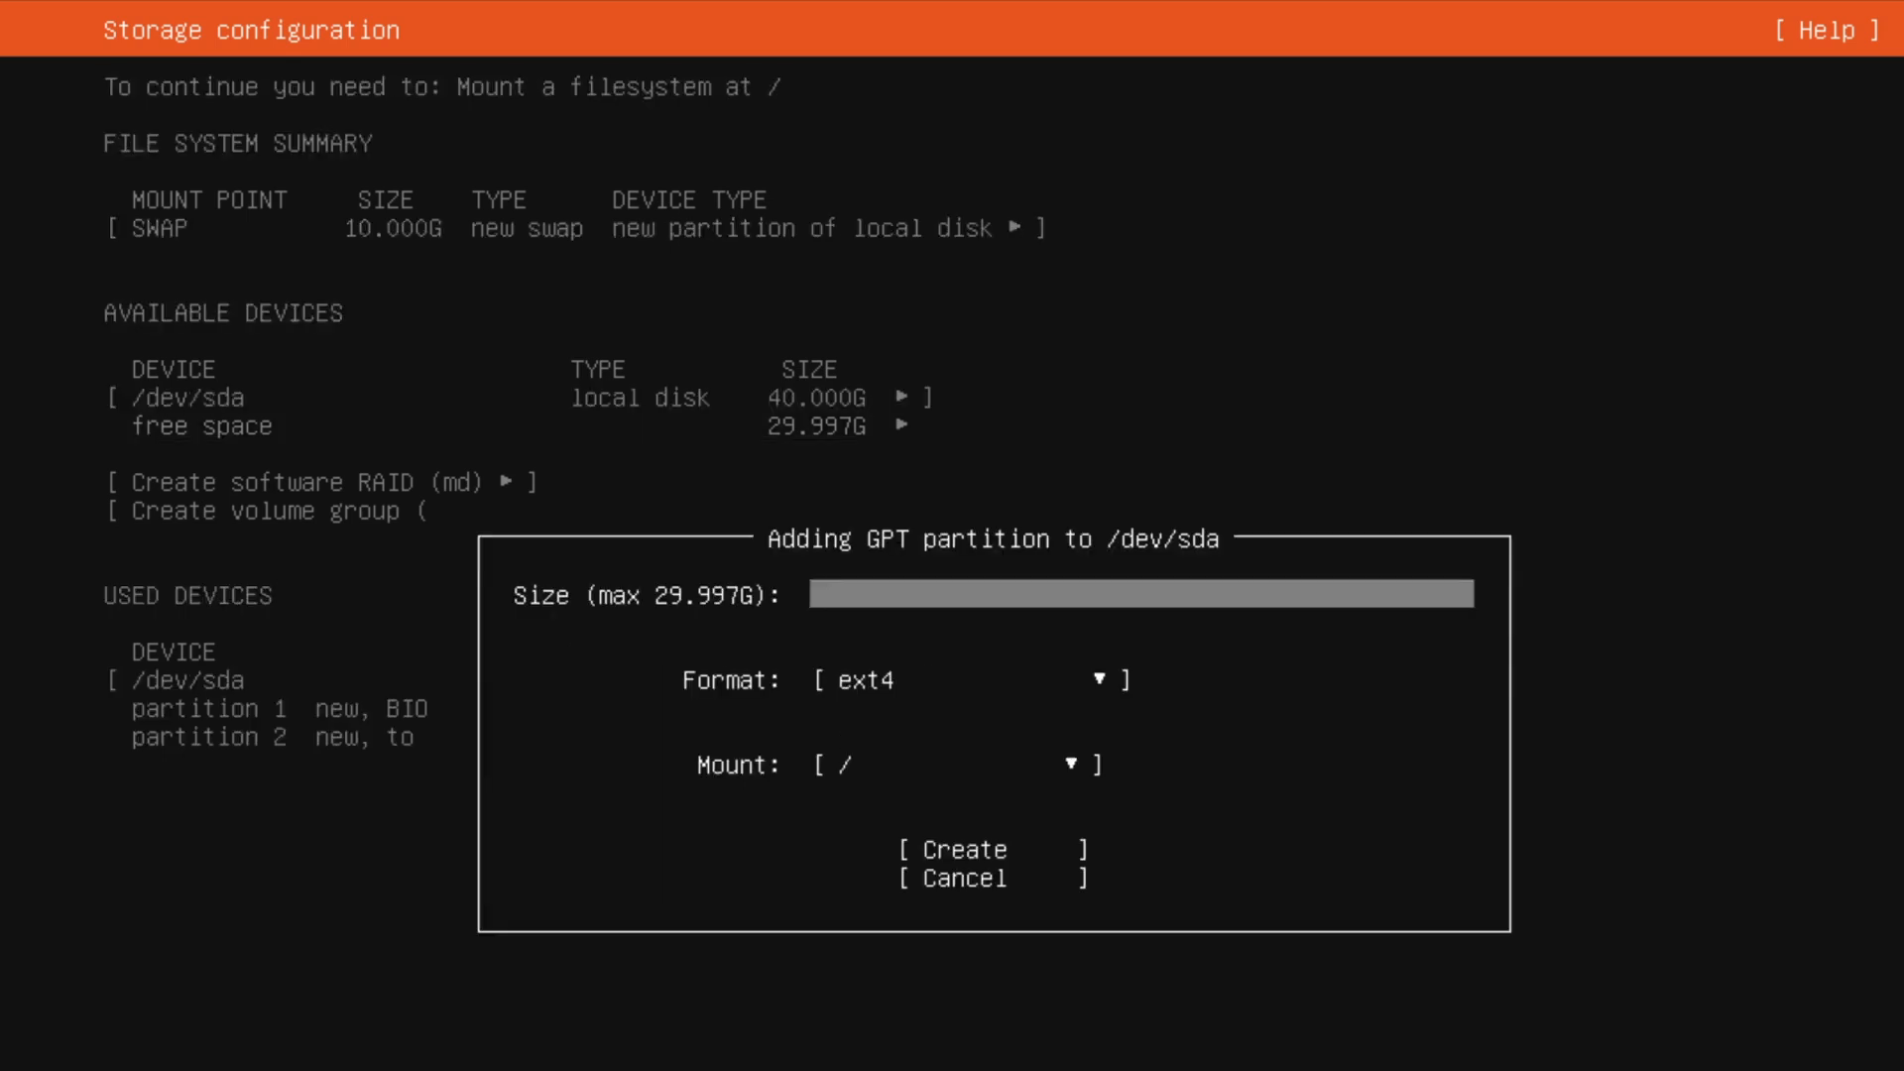
{"action": "type", "text": "10G"}
{"action": "key", "text": "Tab"}
{"action": "key", "text": "Tab"}
Add an ext4 GPT partition mounted at /home that uses all the remaining free space of /dev/sda.
{"action": "key", "text": "Tab"}
{"action": "key", "text": "Return"}
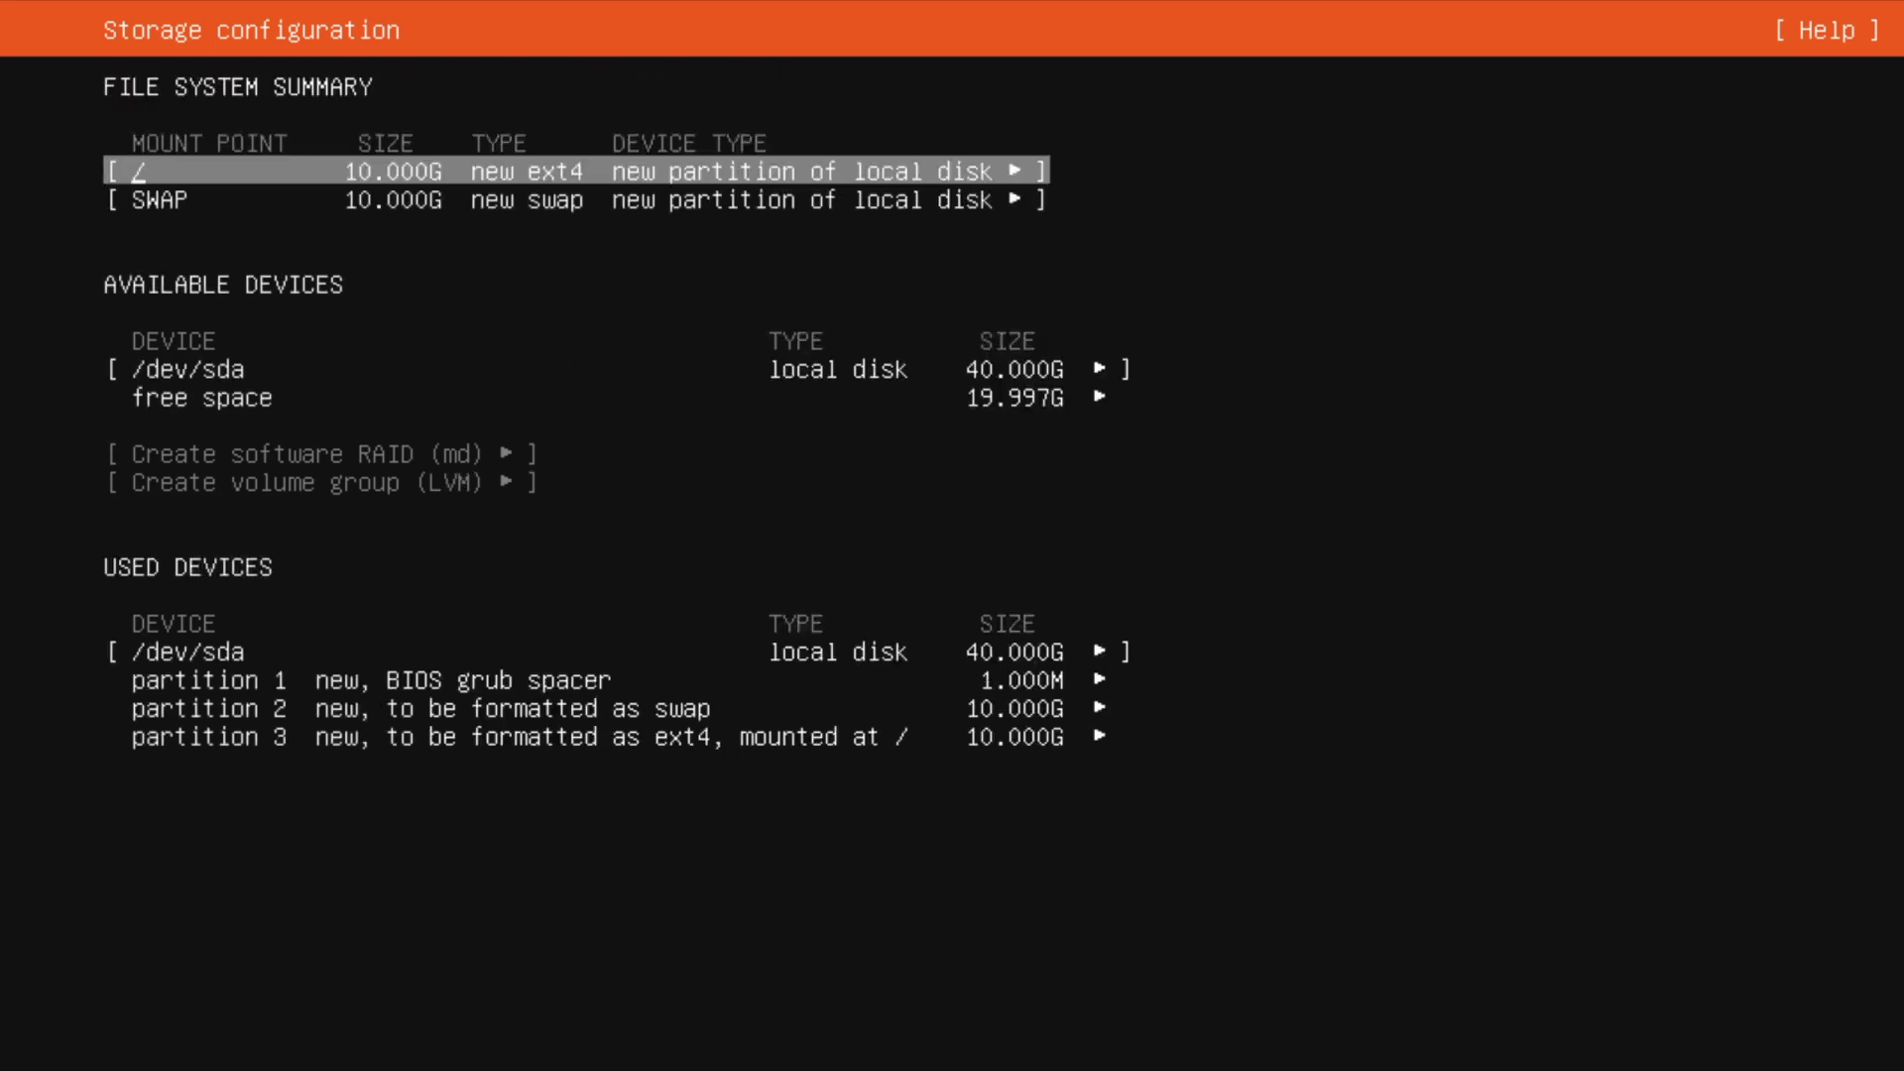
{"action": "key", "text": "Down"}
{"action": "key", "text": "Down"}
{"action": "key", "text": "Down"}
{"action": "key", "text": "Return"}
{"action": "key", "text": "Down"}
{"action": "key", "text": "Return"}
{"action": "key", "text": "Tab"}
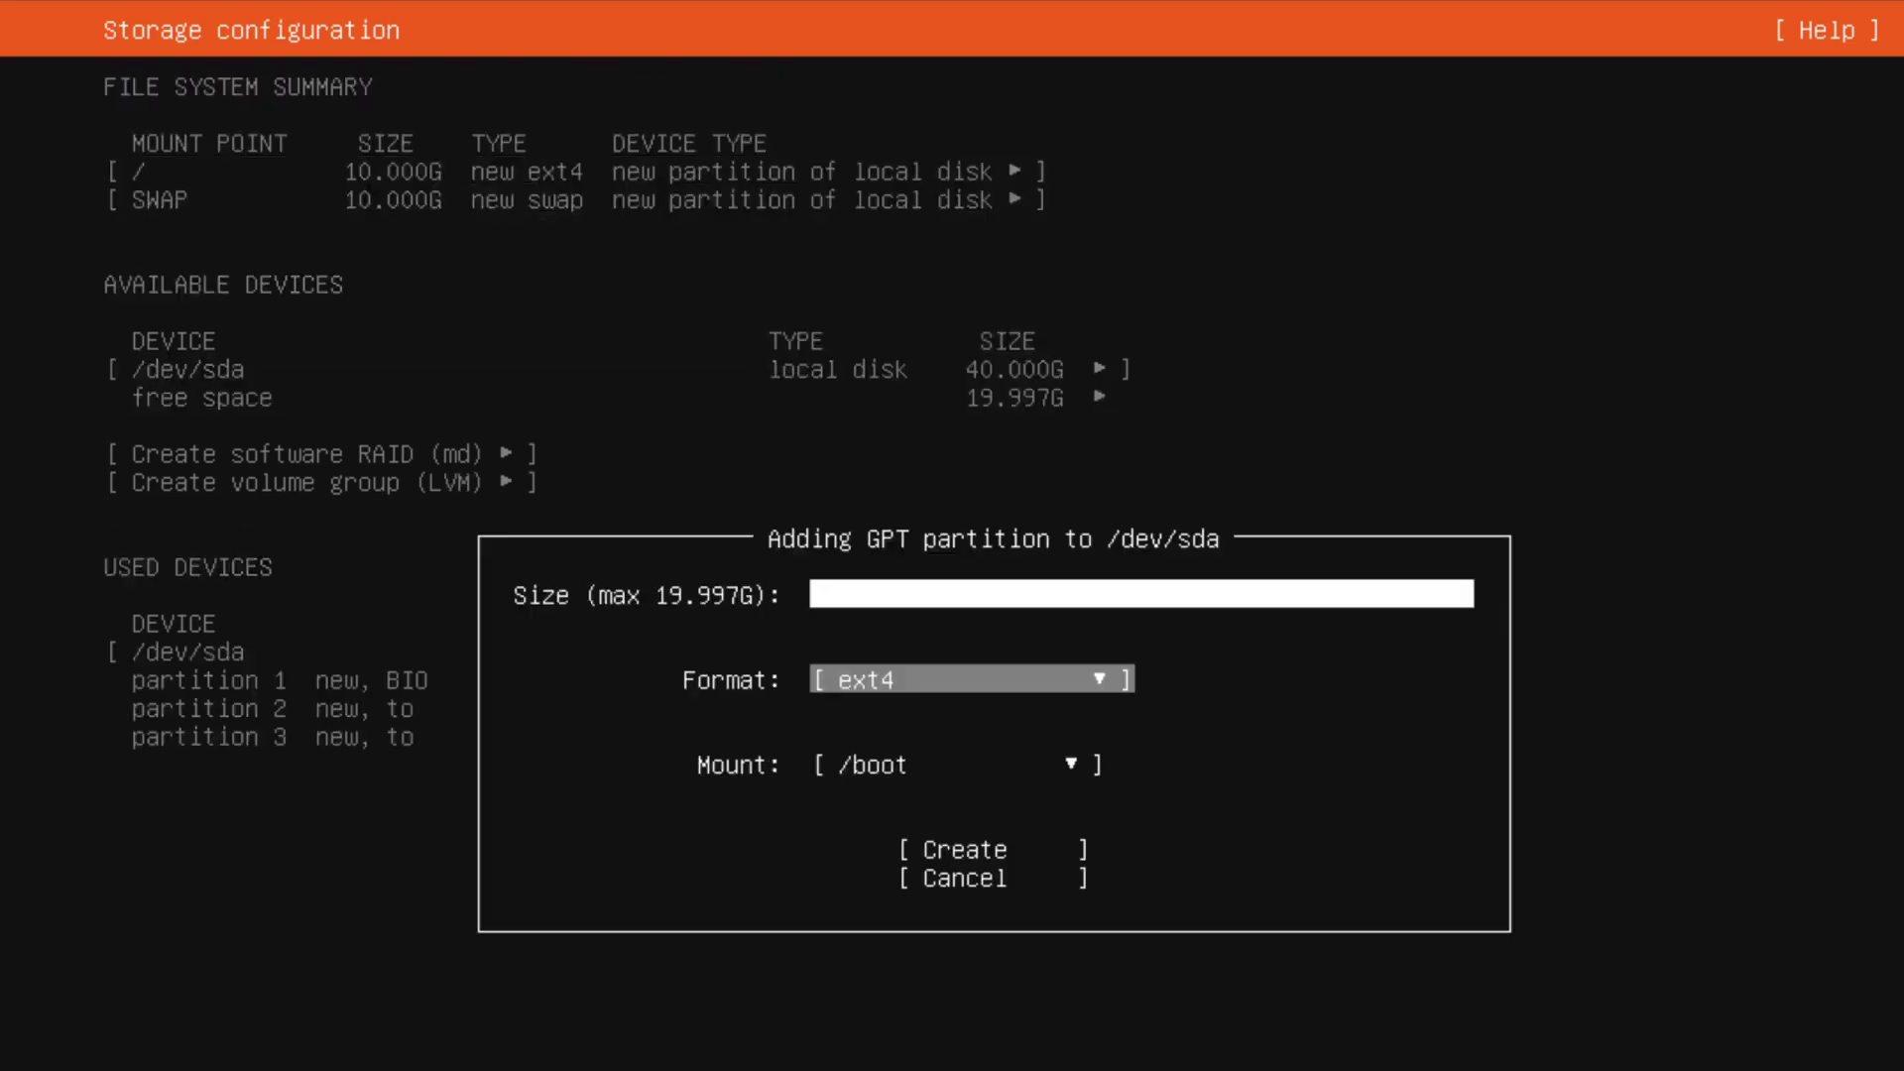
{"action": "key", "text": "Tab"}
{"action": "key", "text": "Return"}
{"action": "key", "text": "Down"}
{"action": "key", "text": "Return"}
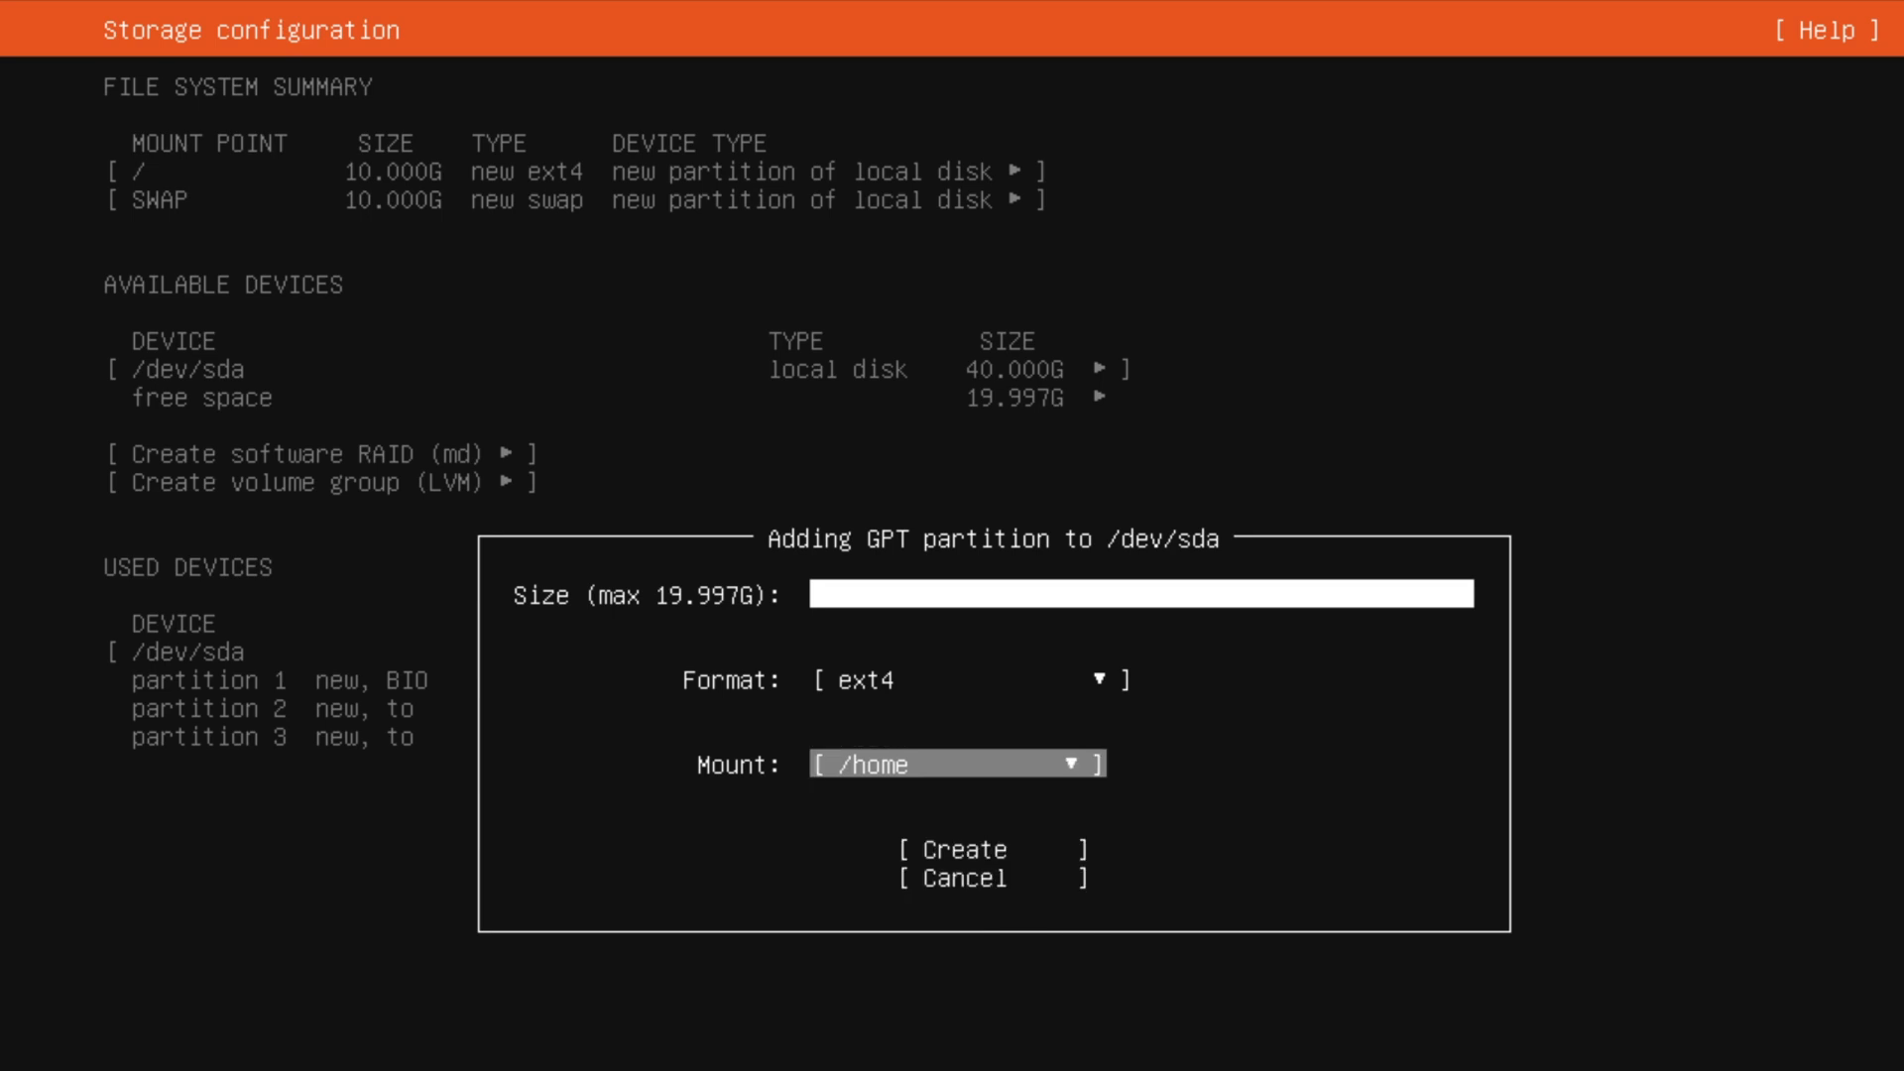
{"action": "key", "text": "Tab"}
{"action": "key", "text": "Return"}
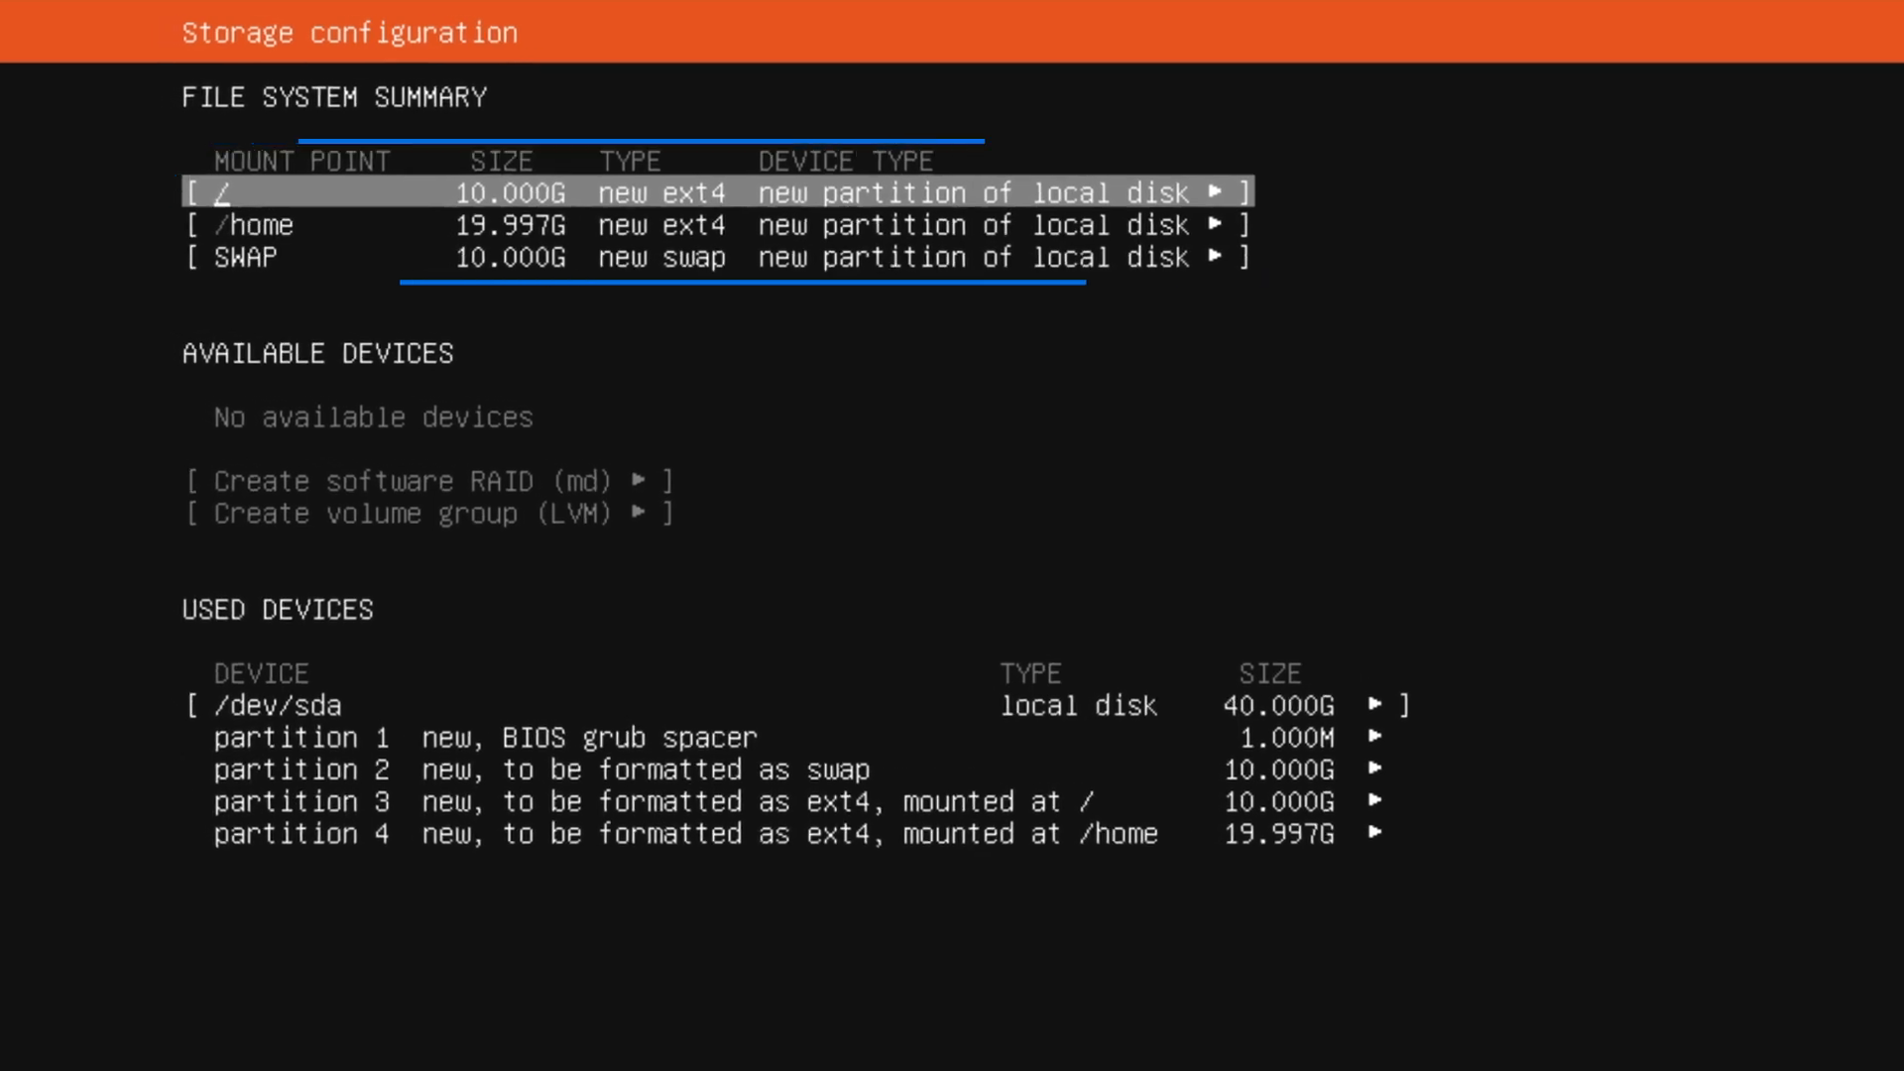
Accept the storage configuration and confirm the destructive action to begin the installation.
{"action": "key", "text": "Down"}
{"action": "key", "text": "Down"}
{"action": "key", "text": "Down"}
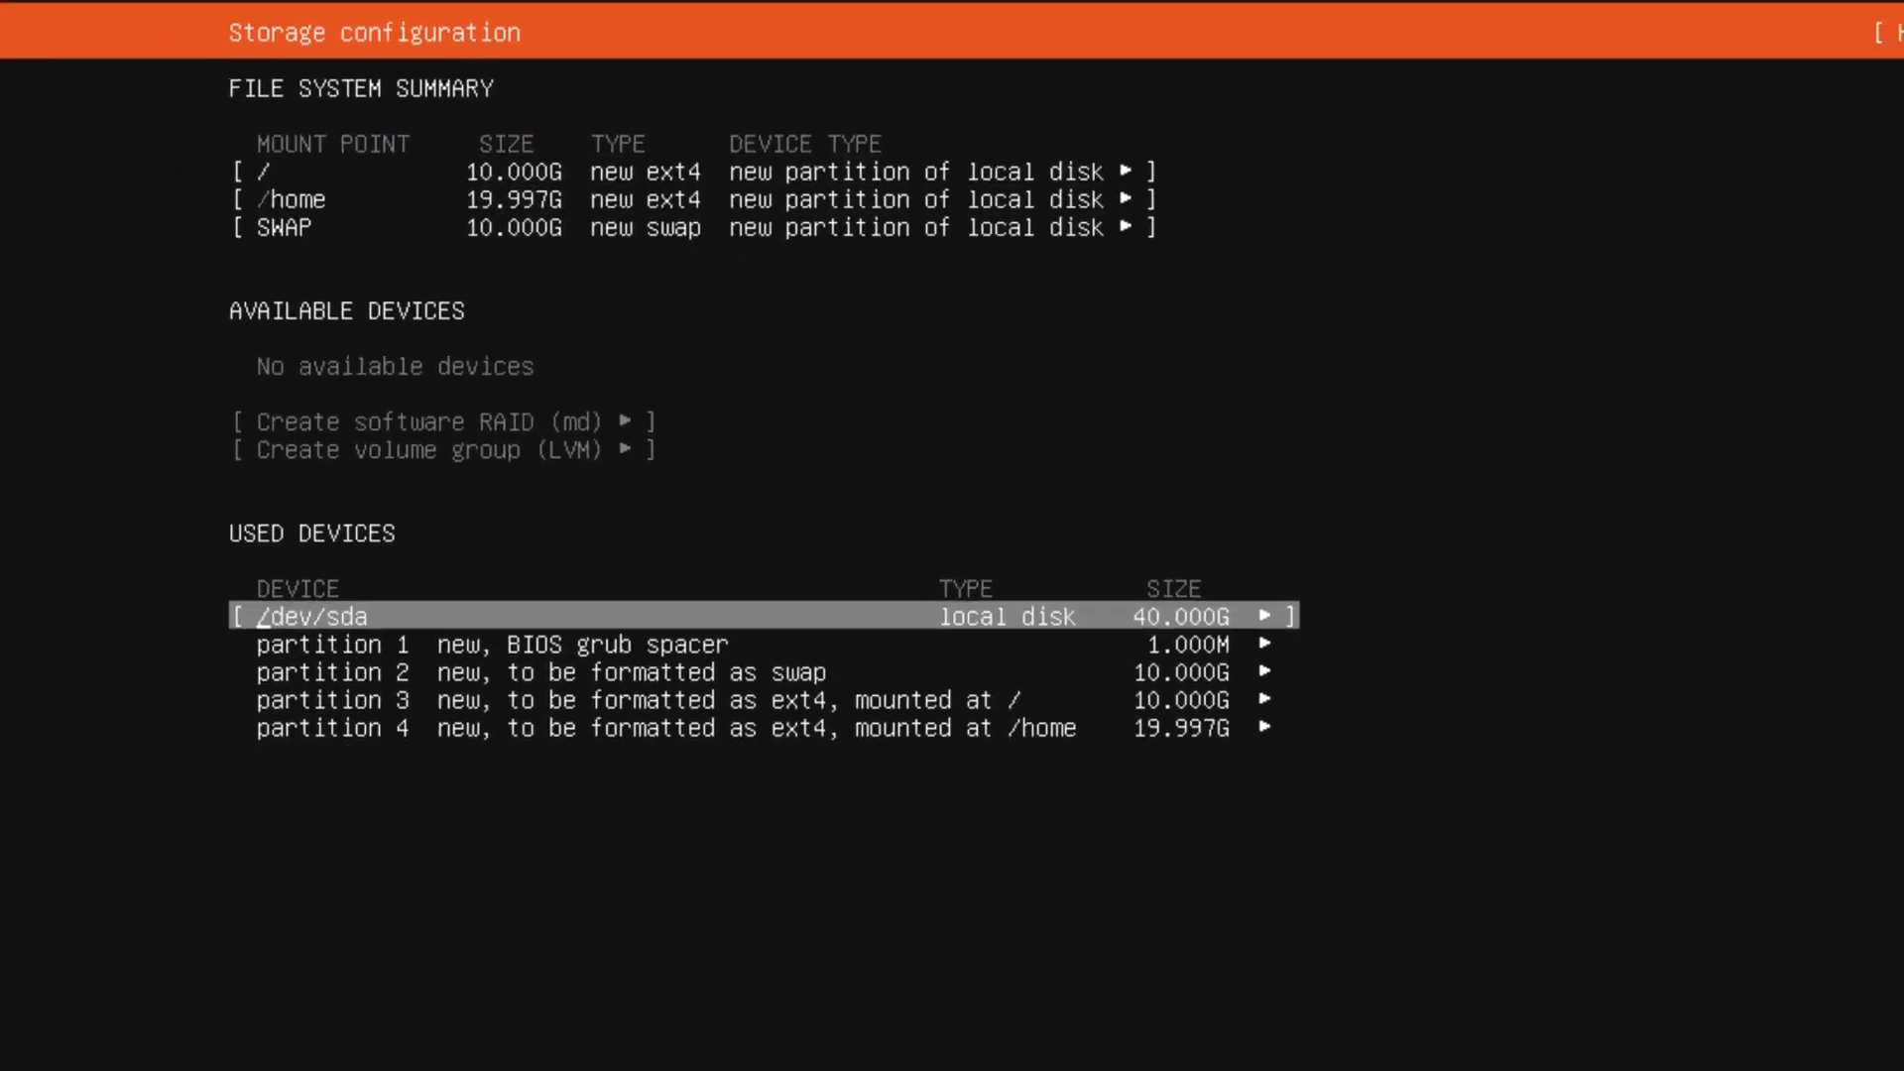
{"action": "key", "text": "Down"}
{"action": "key", "text": "Down"}
{"action": "key", "text": "Down"}
{"action": "key", "text": "Down"}
{"action": "key", "text": "Down"}
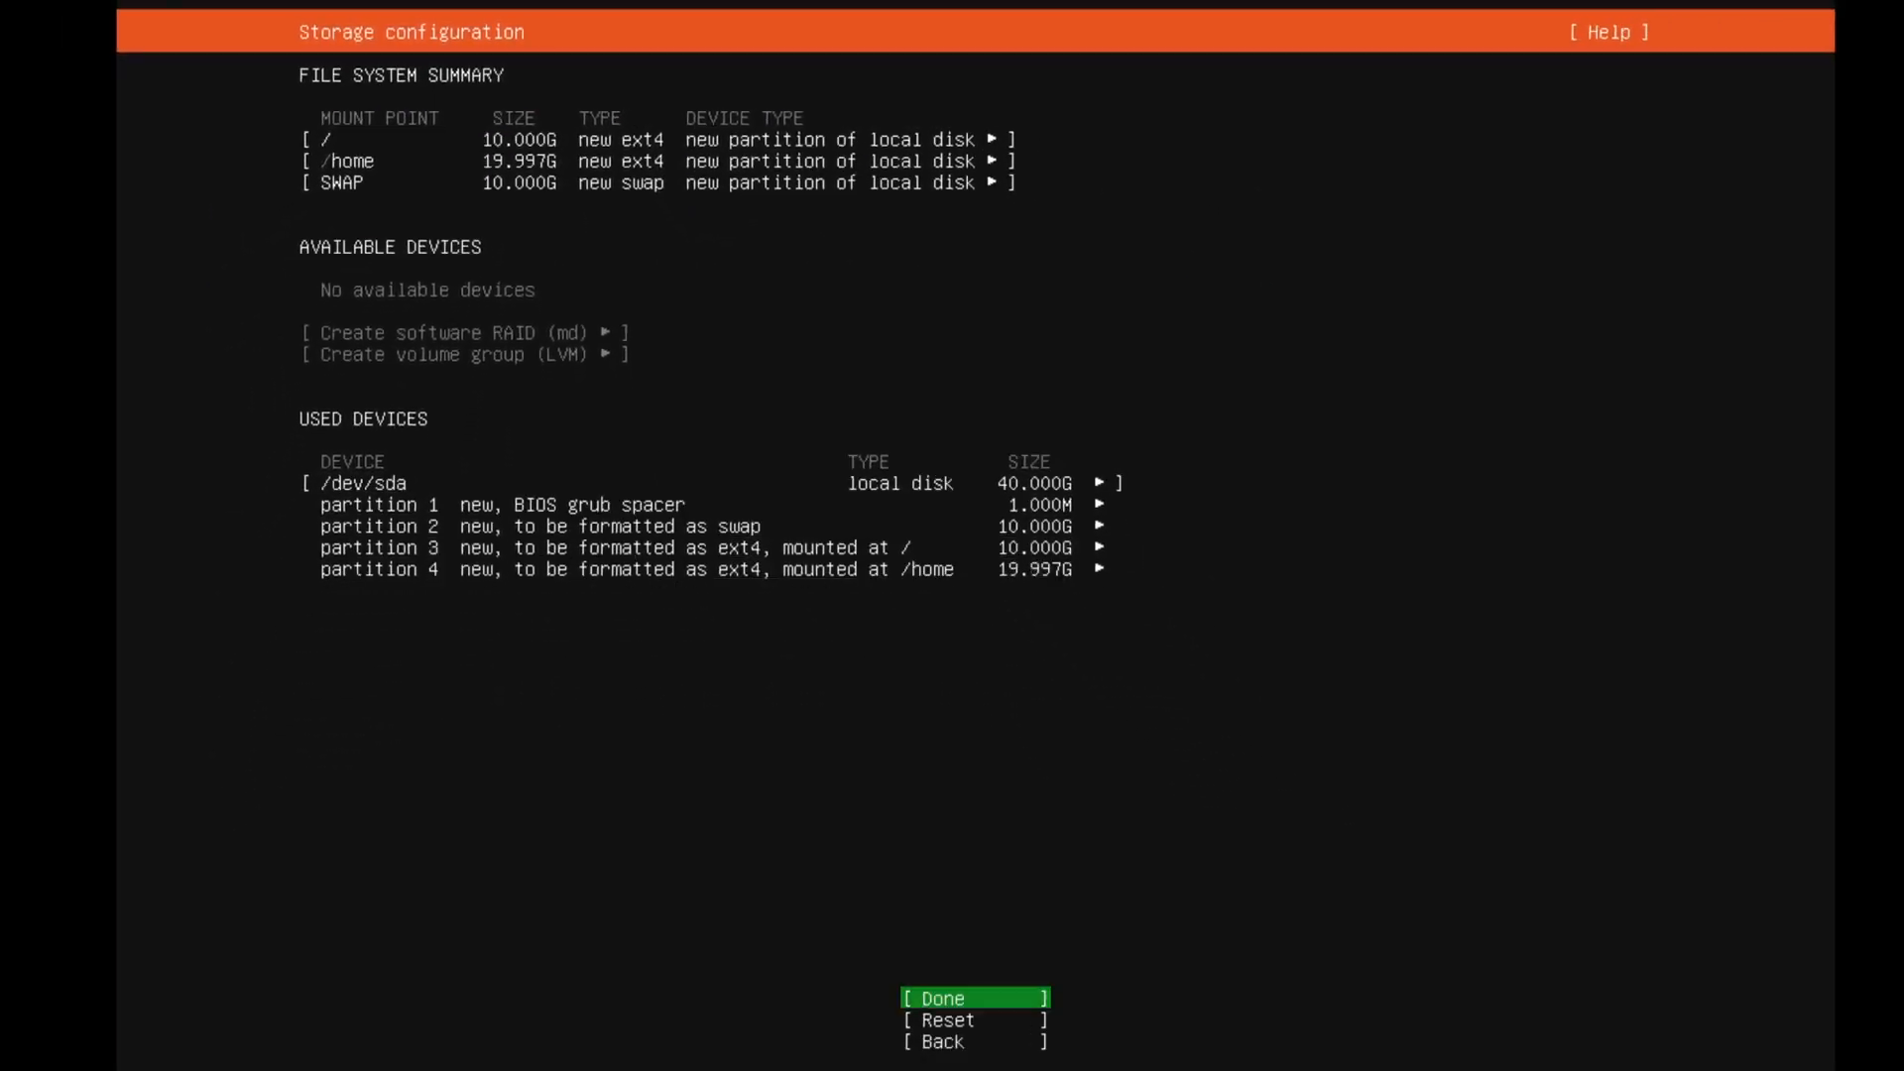
{"action": "key", "text": "Return"}
{"action": "key", "text": "Down"}
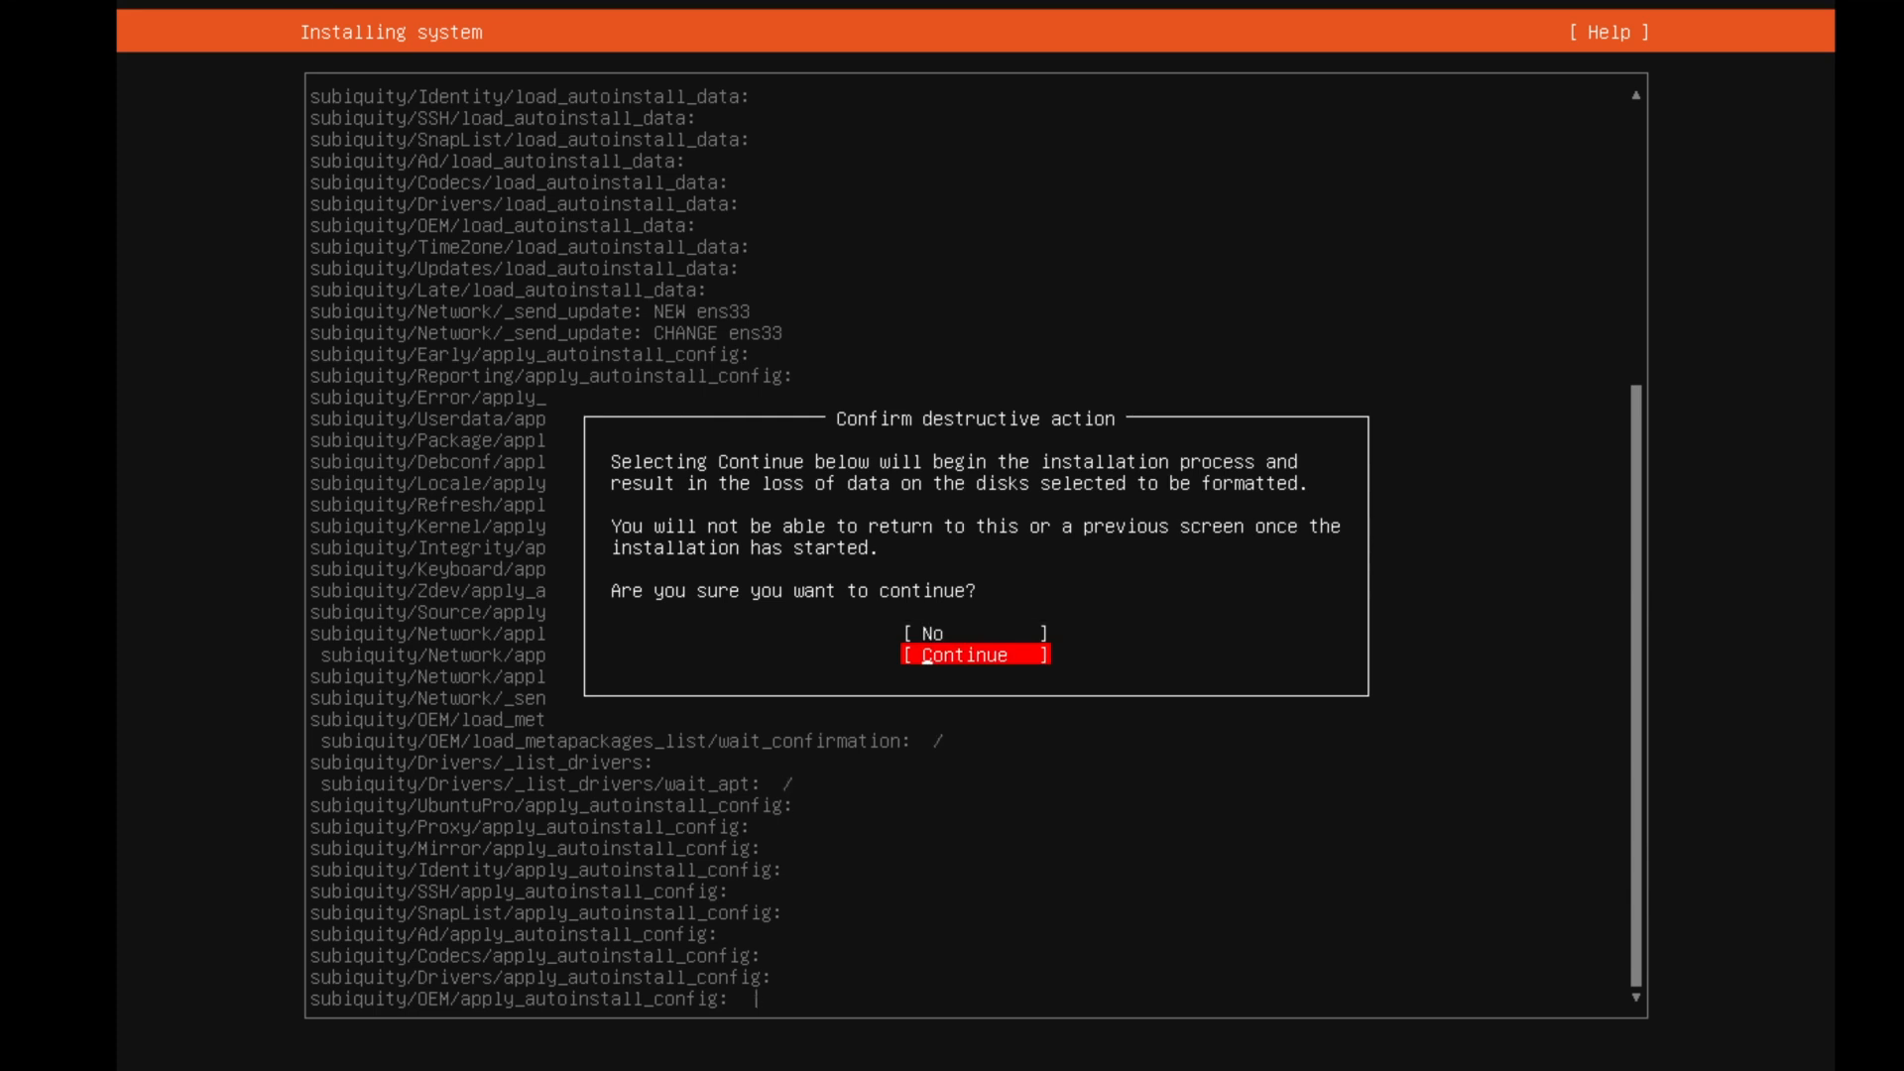
{"action": "key", "text": "Return"}
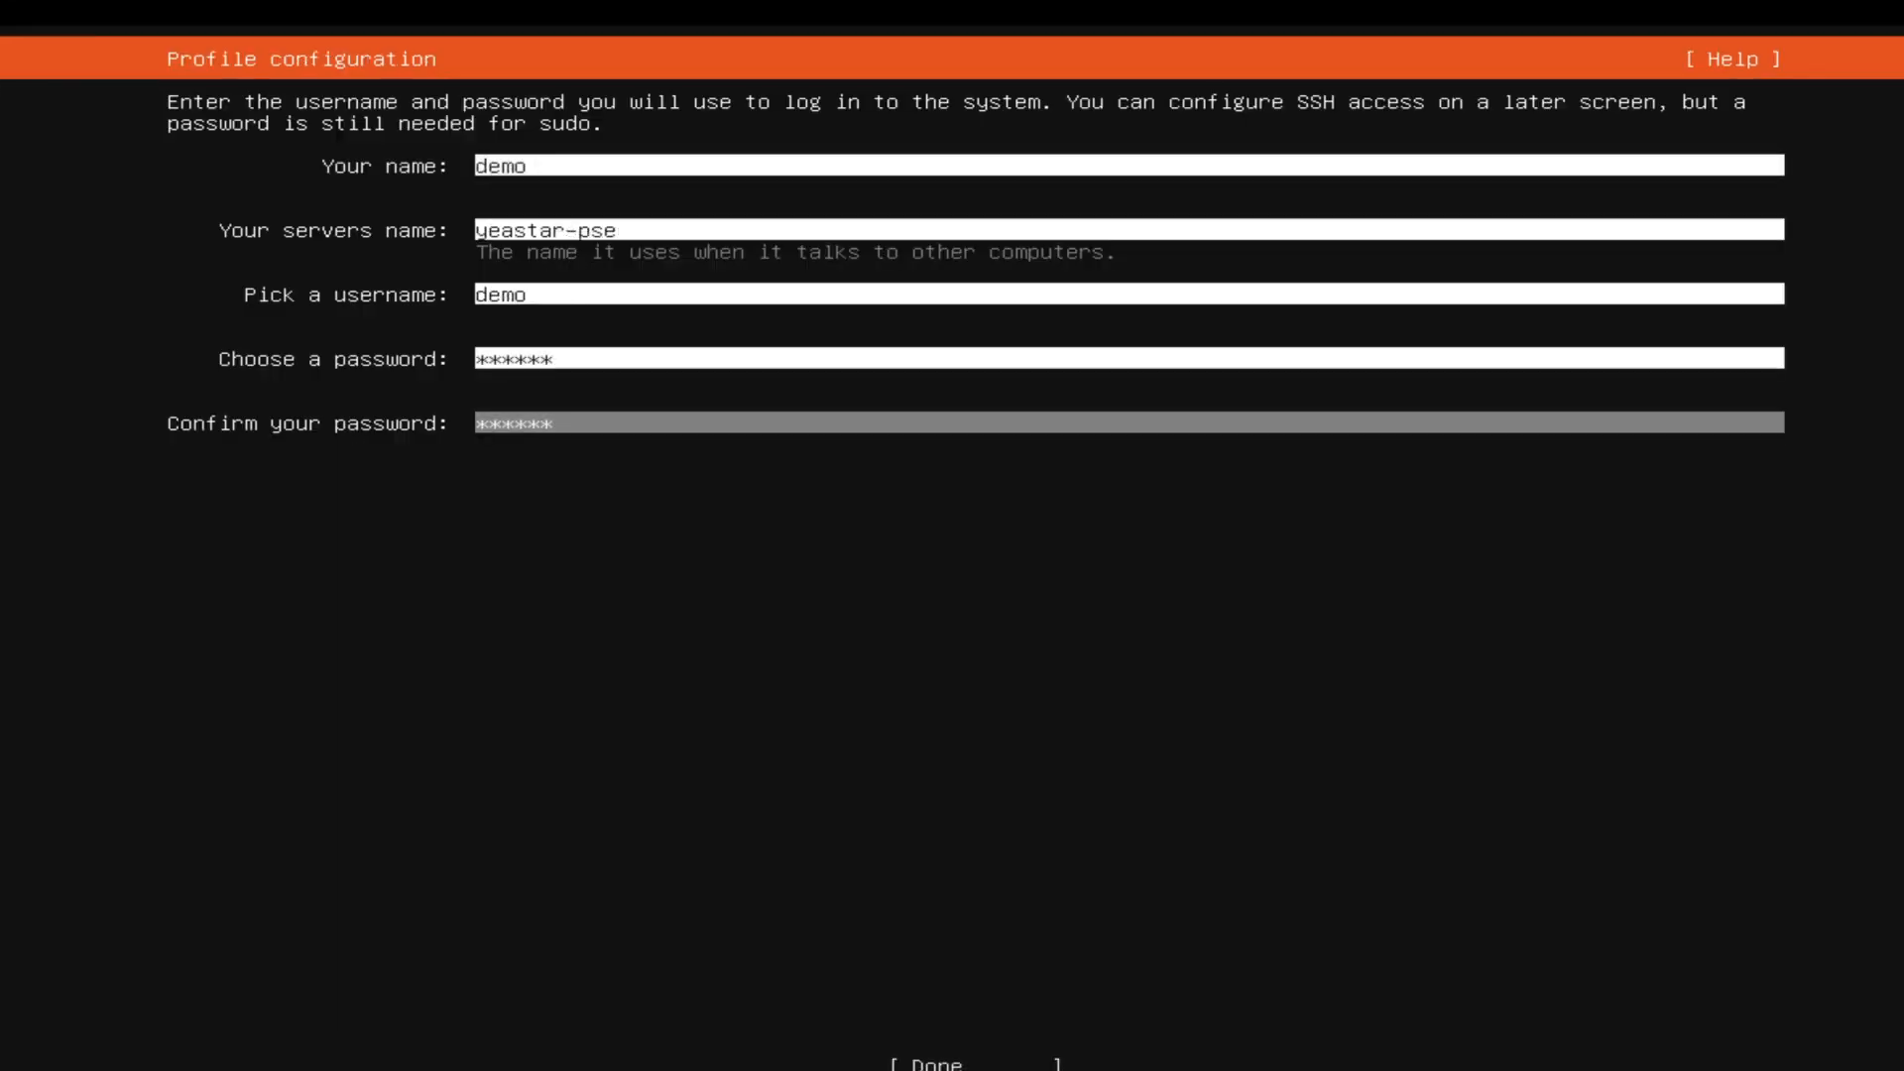
Complete the profile configuration and, once the installation has finished, continue past the installation medium removal request to restart the machine.
{"action": "key", "text": "Tab"}
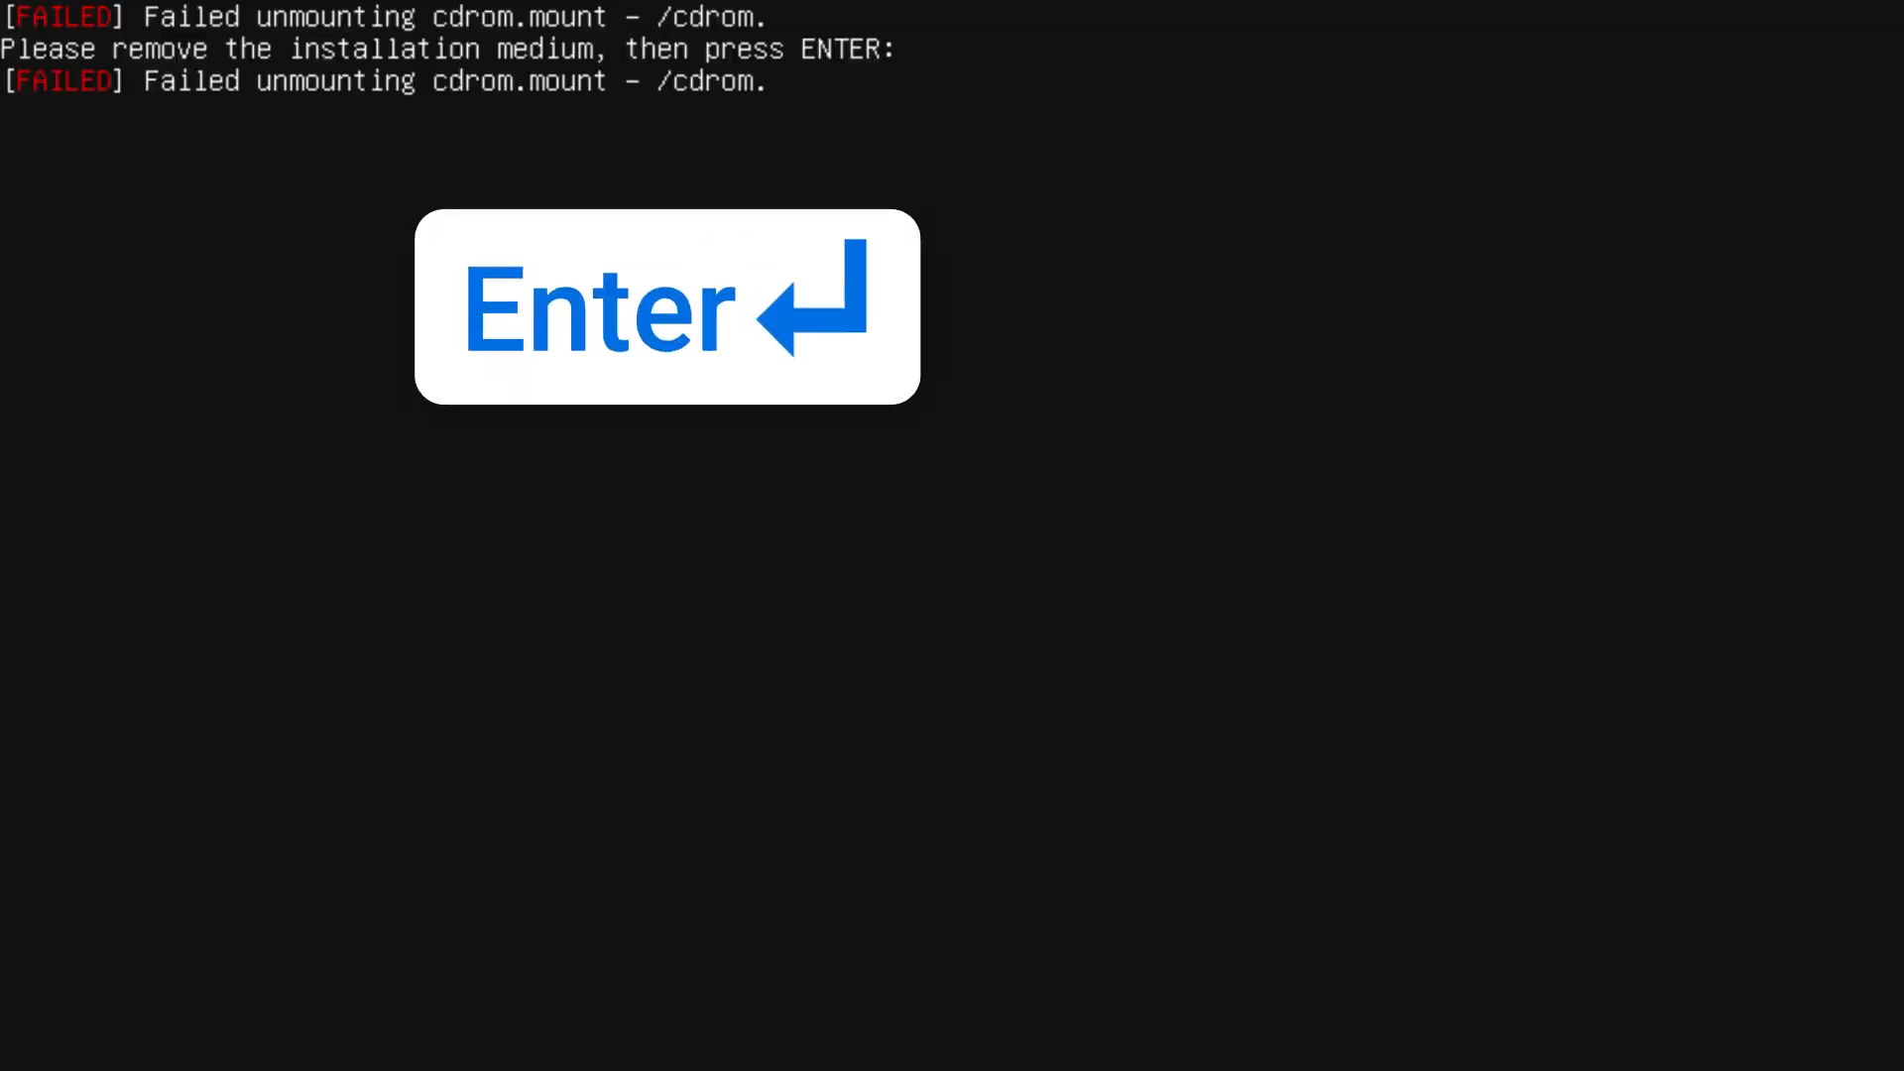
{"action": "key", "text": "Return"}
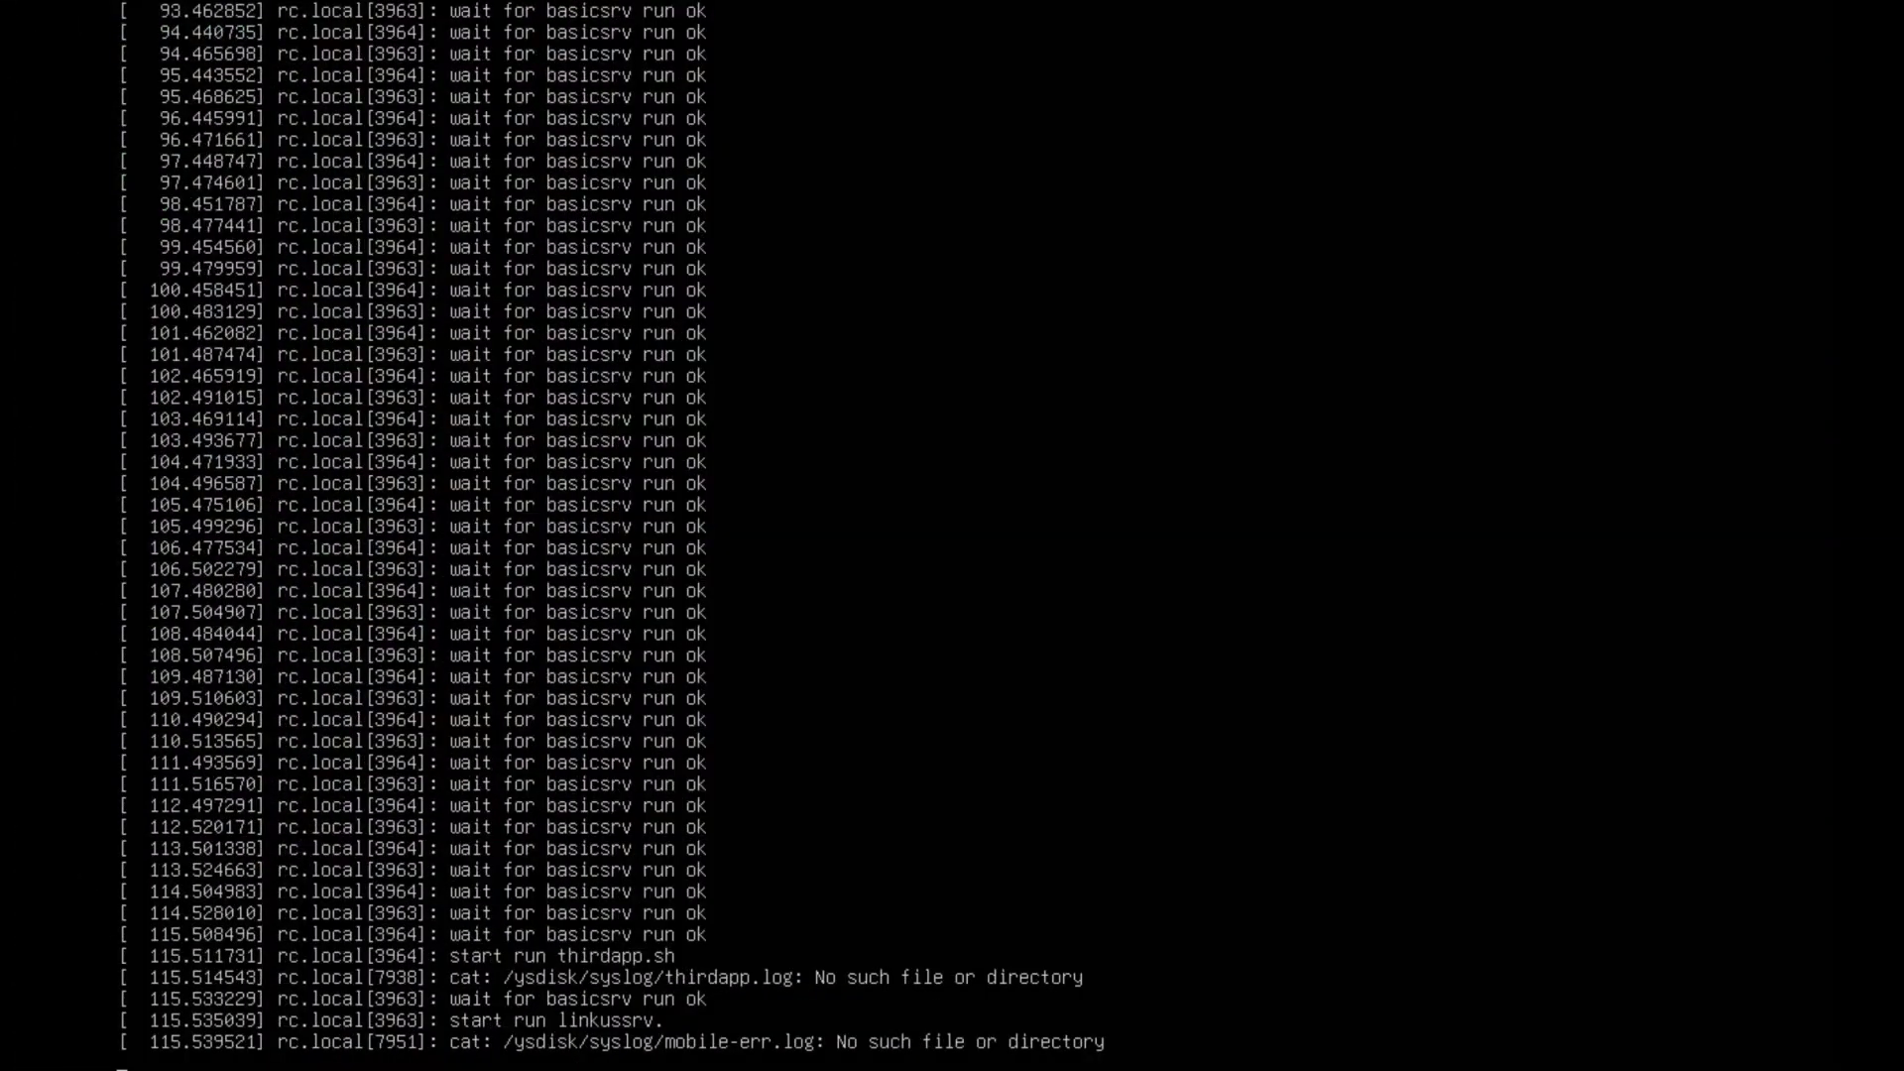
Bring up the IPPBX console login and submit the username support.
{"action": "key", "text": "Return"}
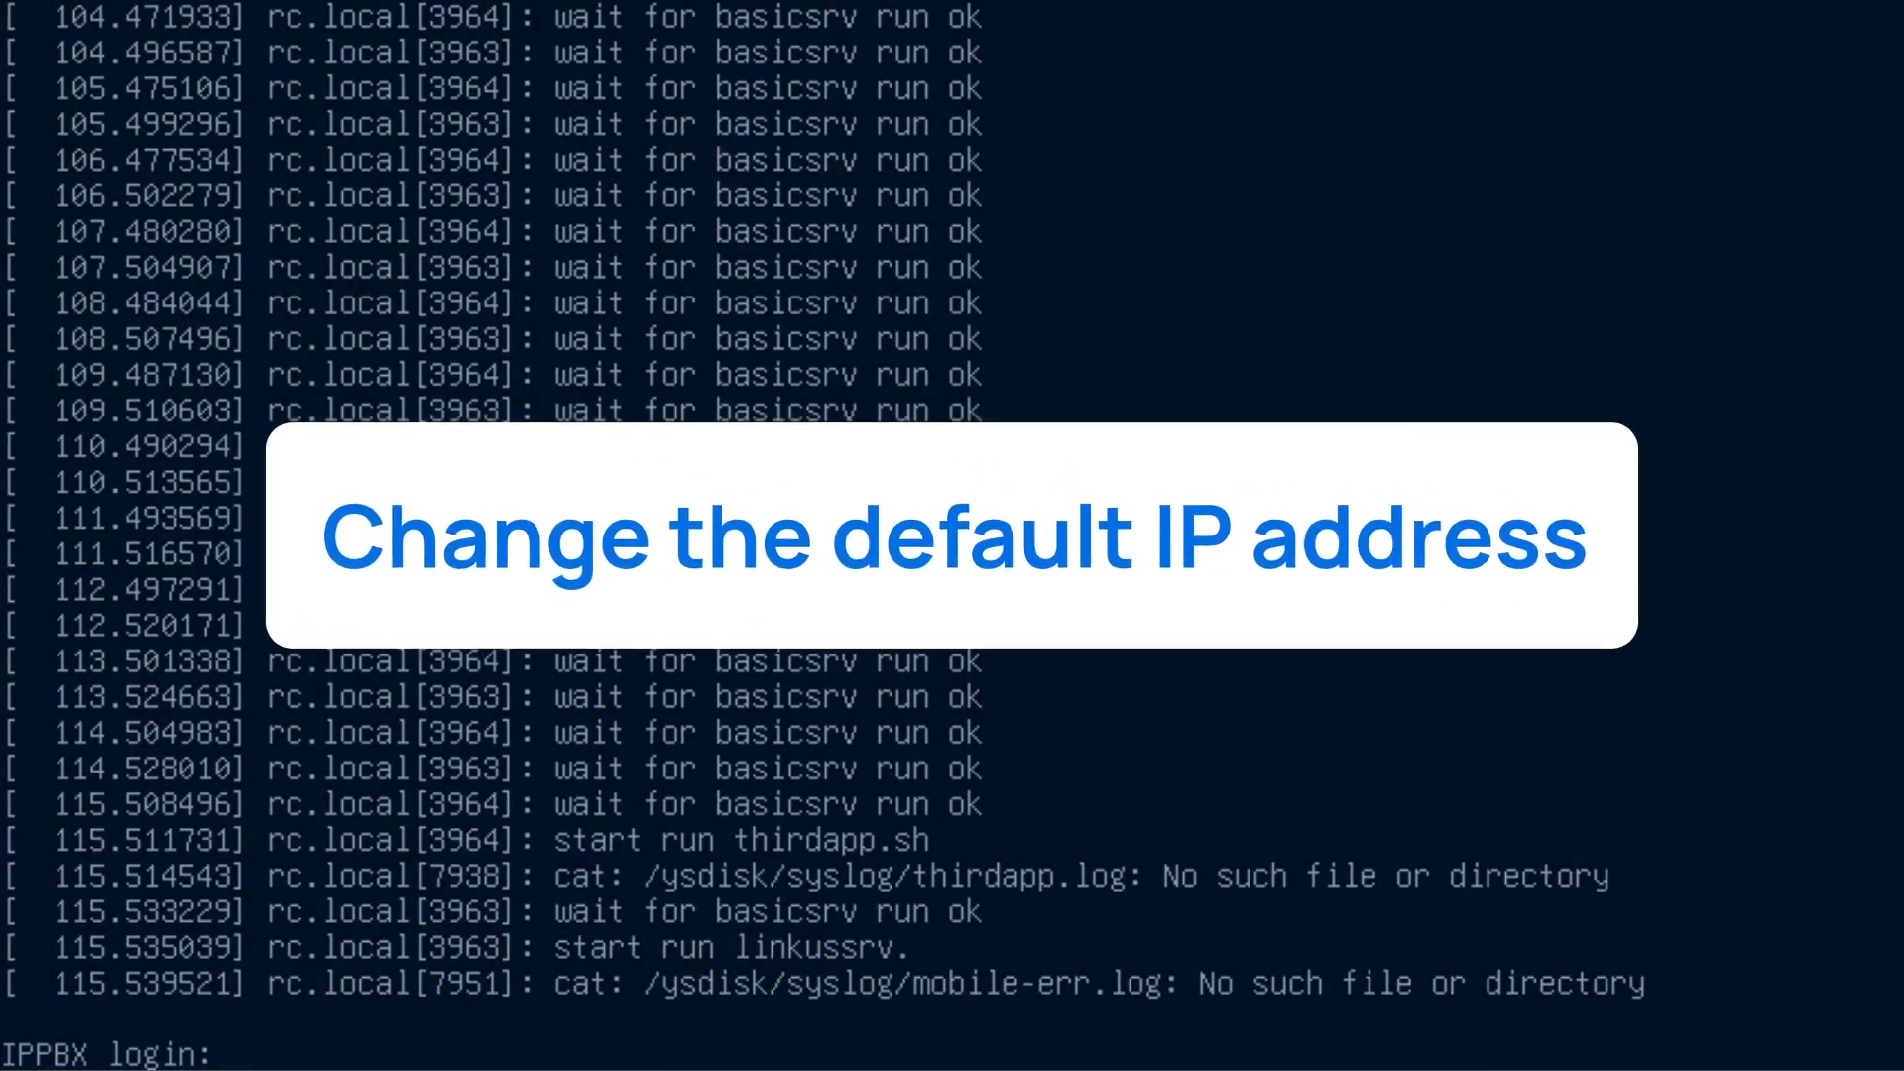
{"action": "type", "text": "support"}
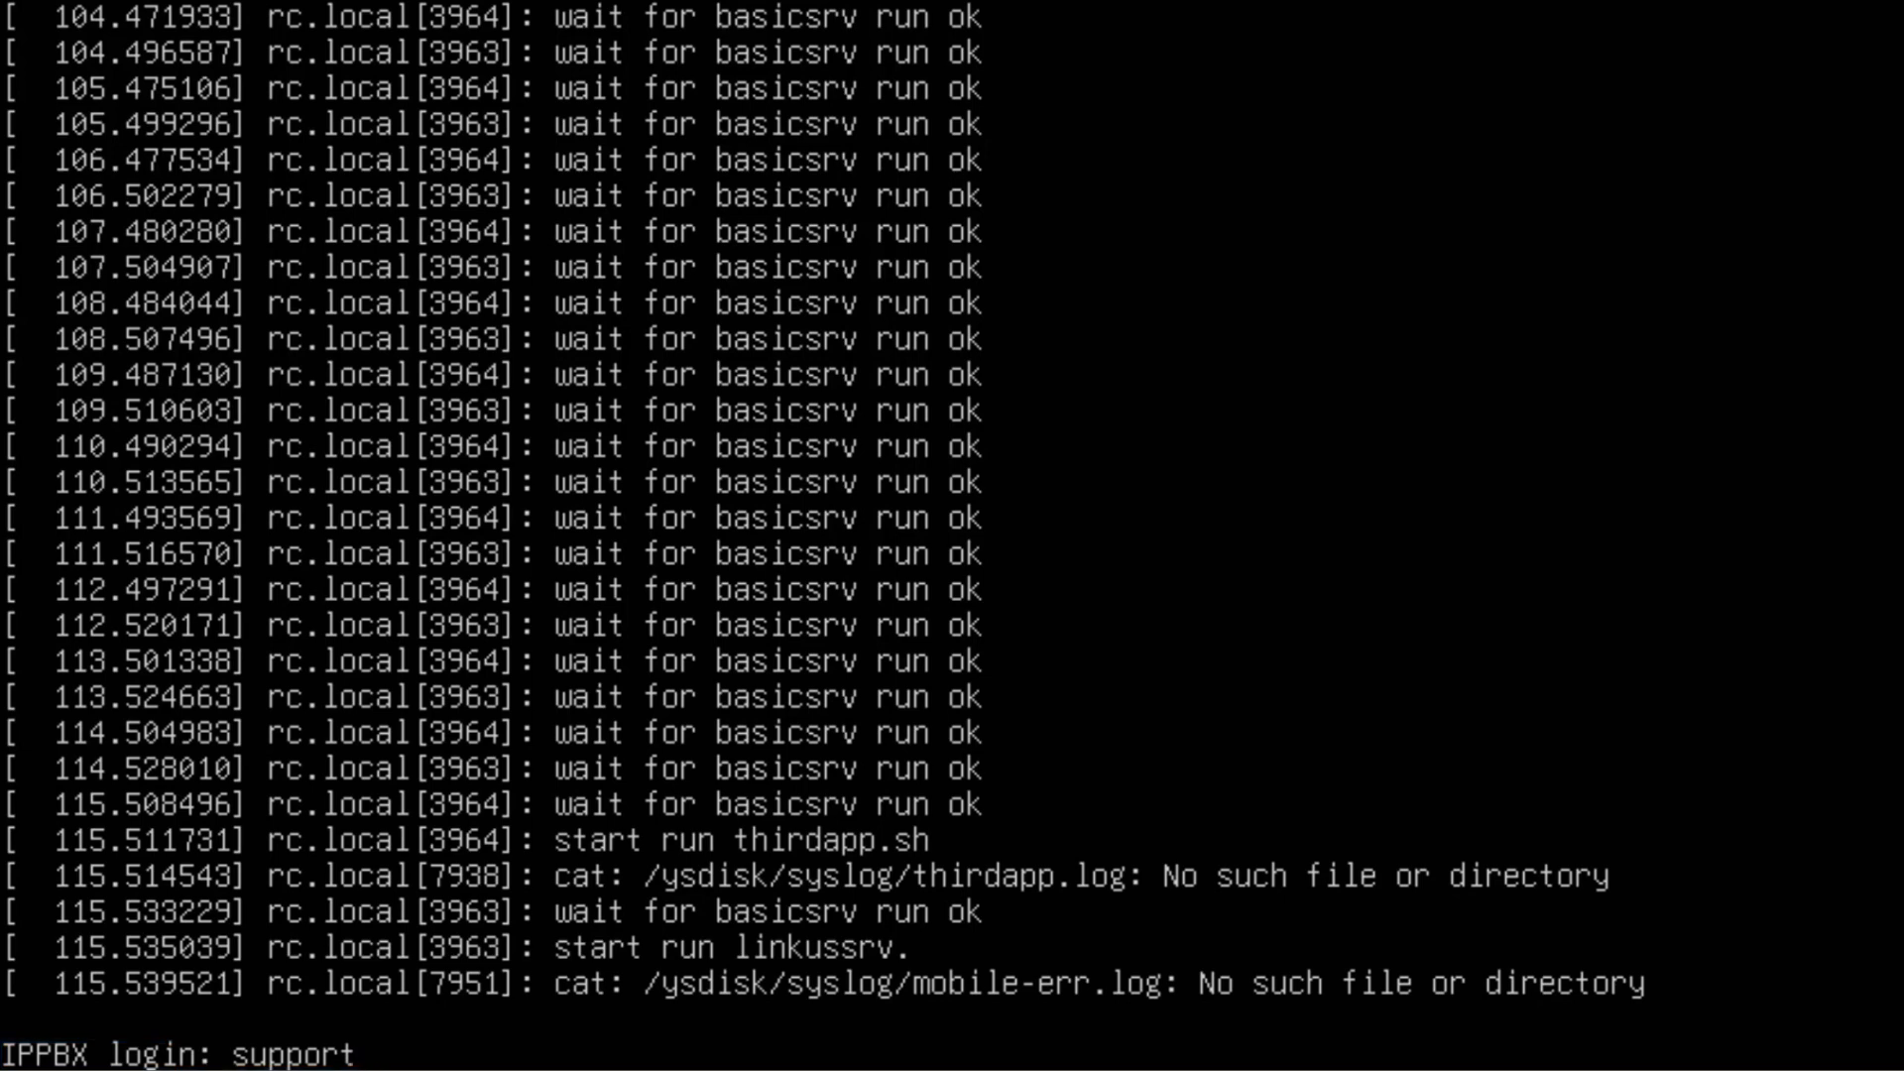
{"action": "key", "text": "Return"}
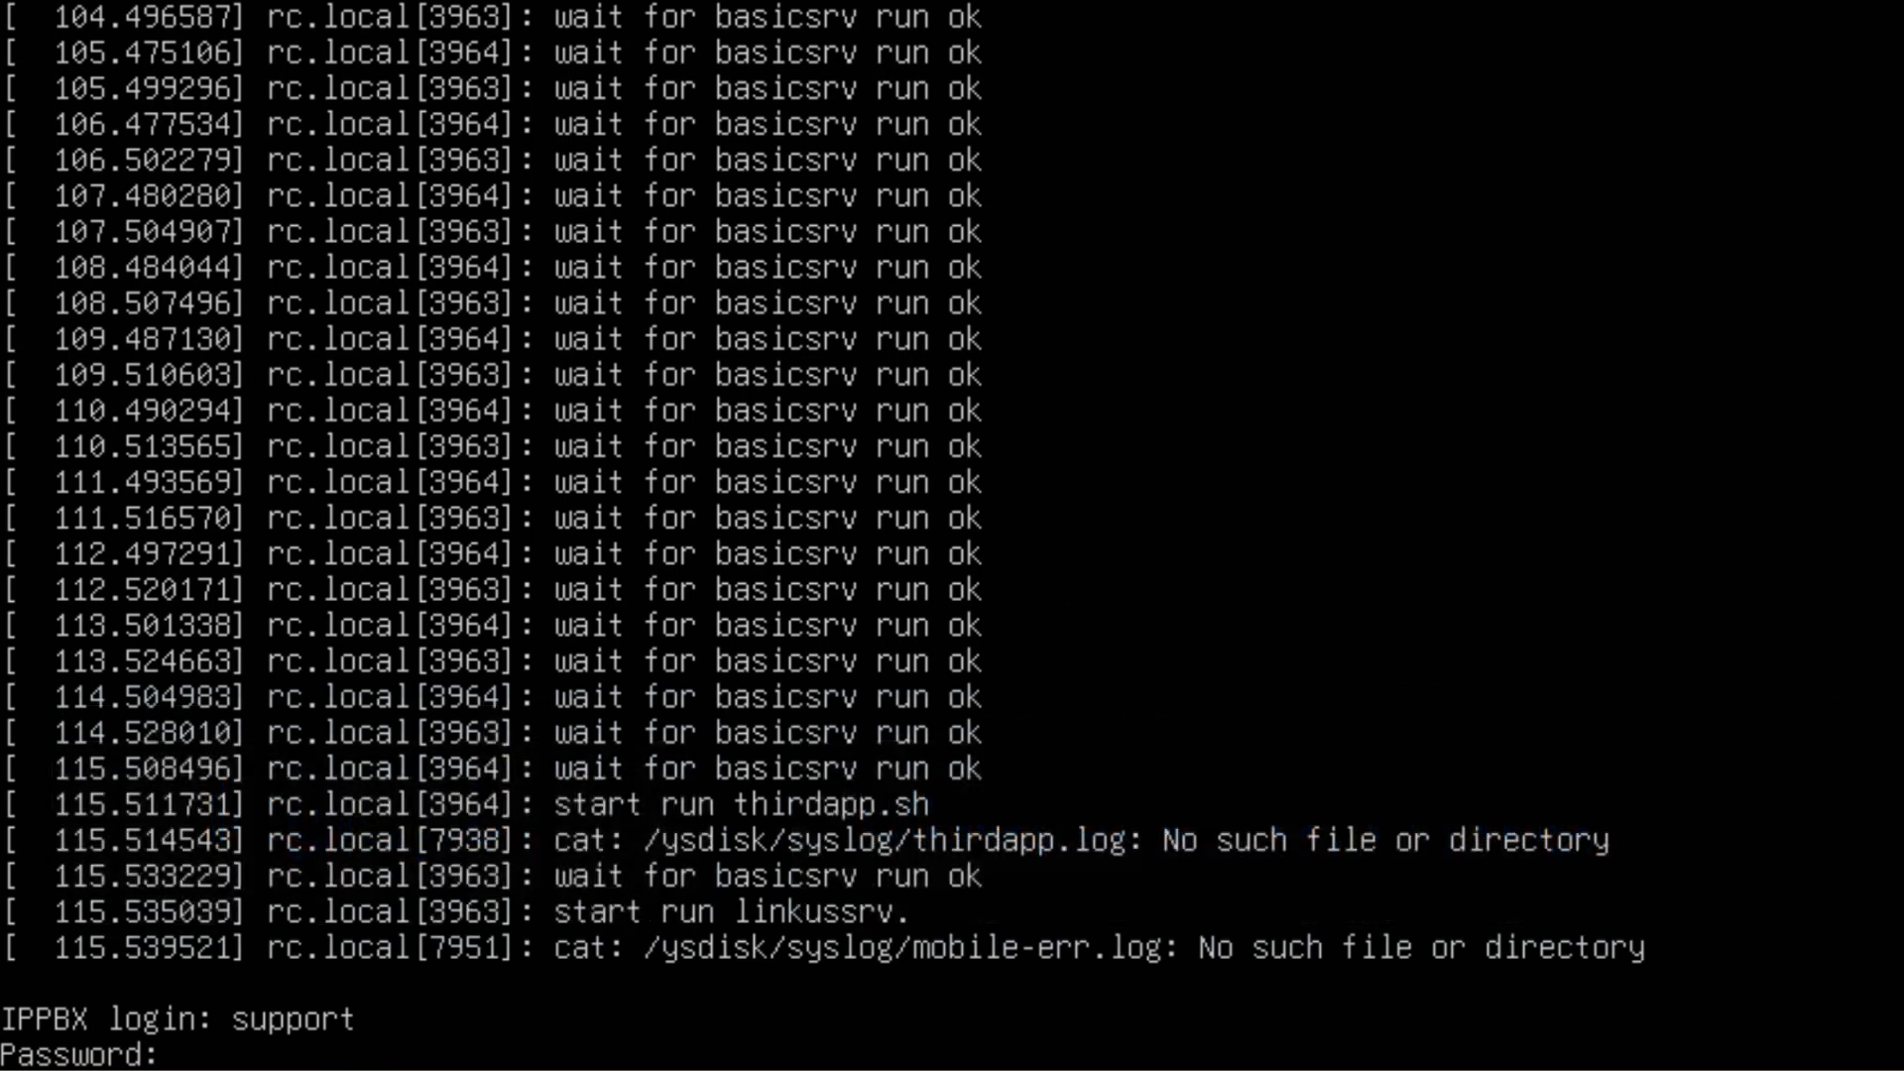
Submit the support account's password and update the network configuration with the IP address 192.168.28.68.
{"action": "key", "text": "Return"}
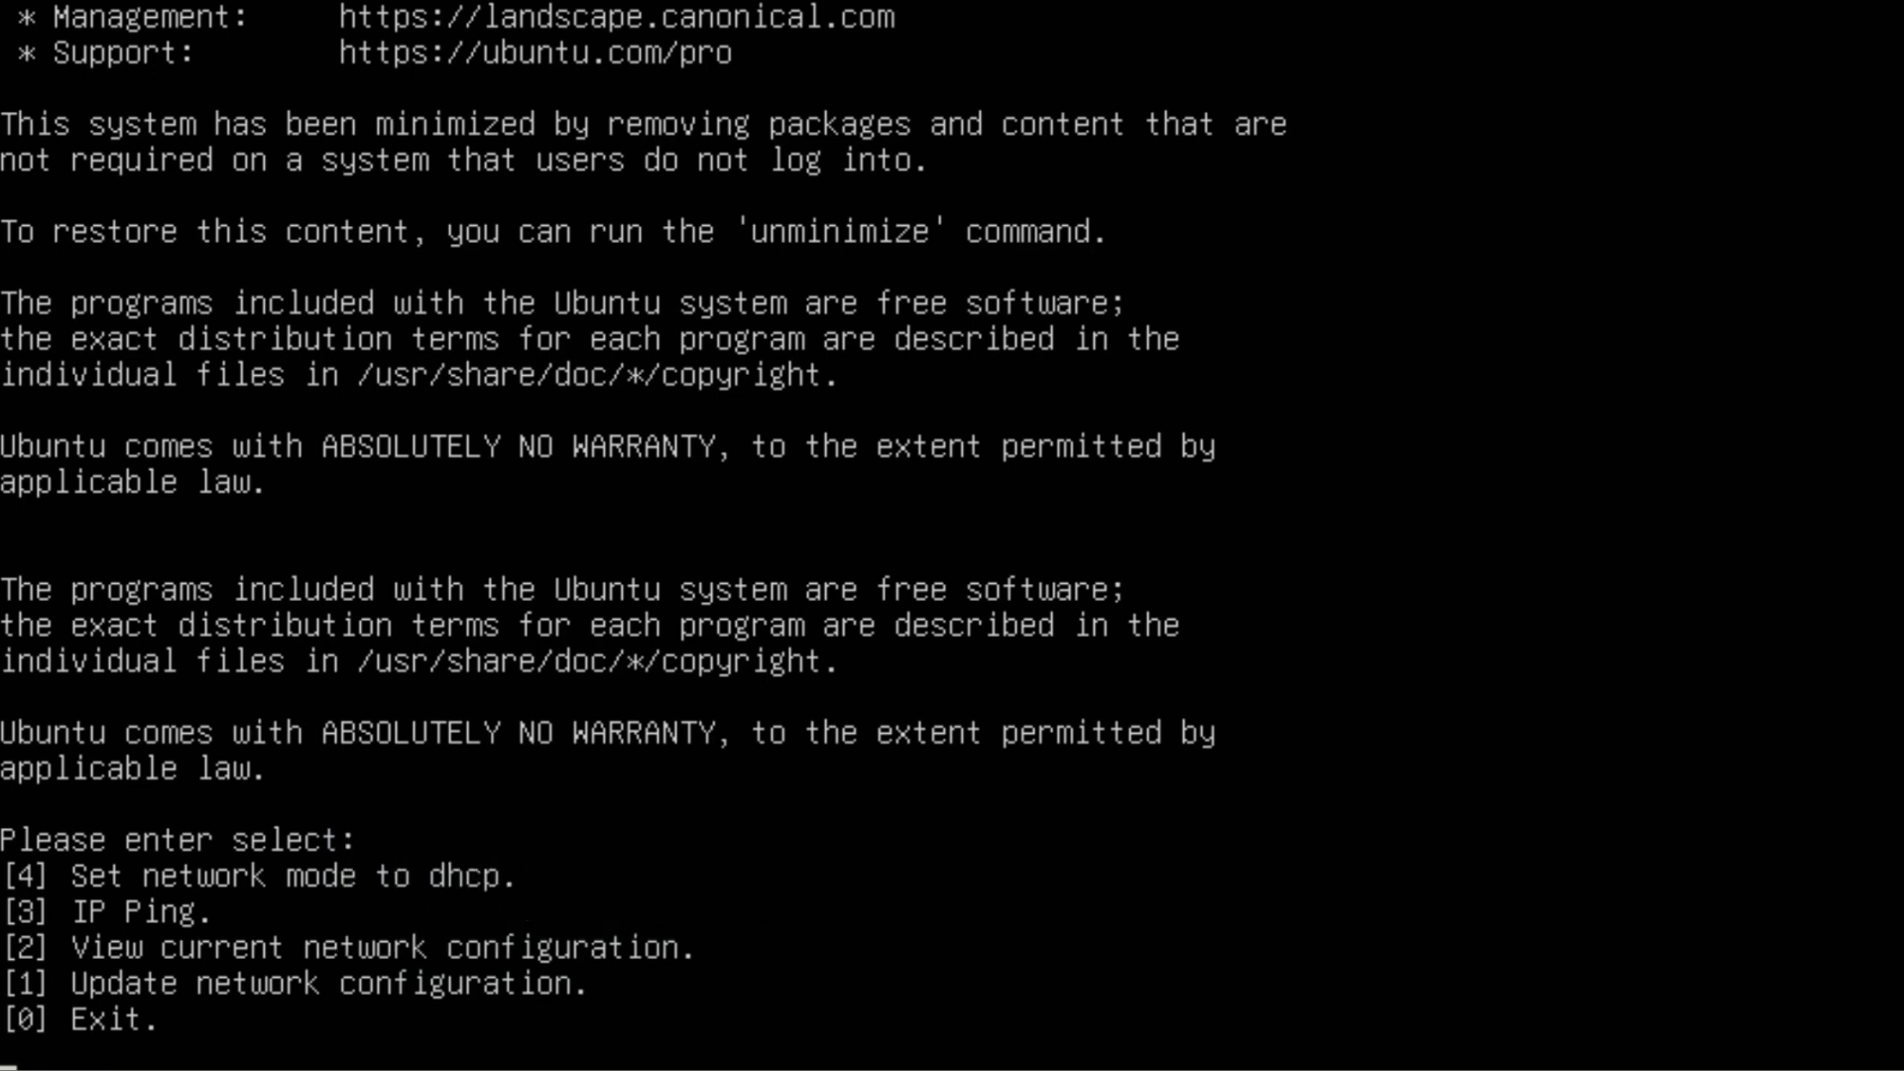
{"action": "type", "text": "1"}
{"action": "key", "text": "Return"}
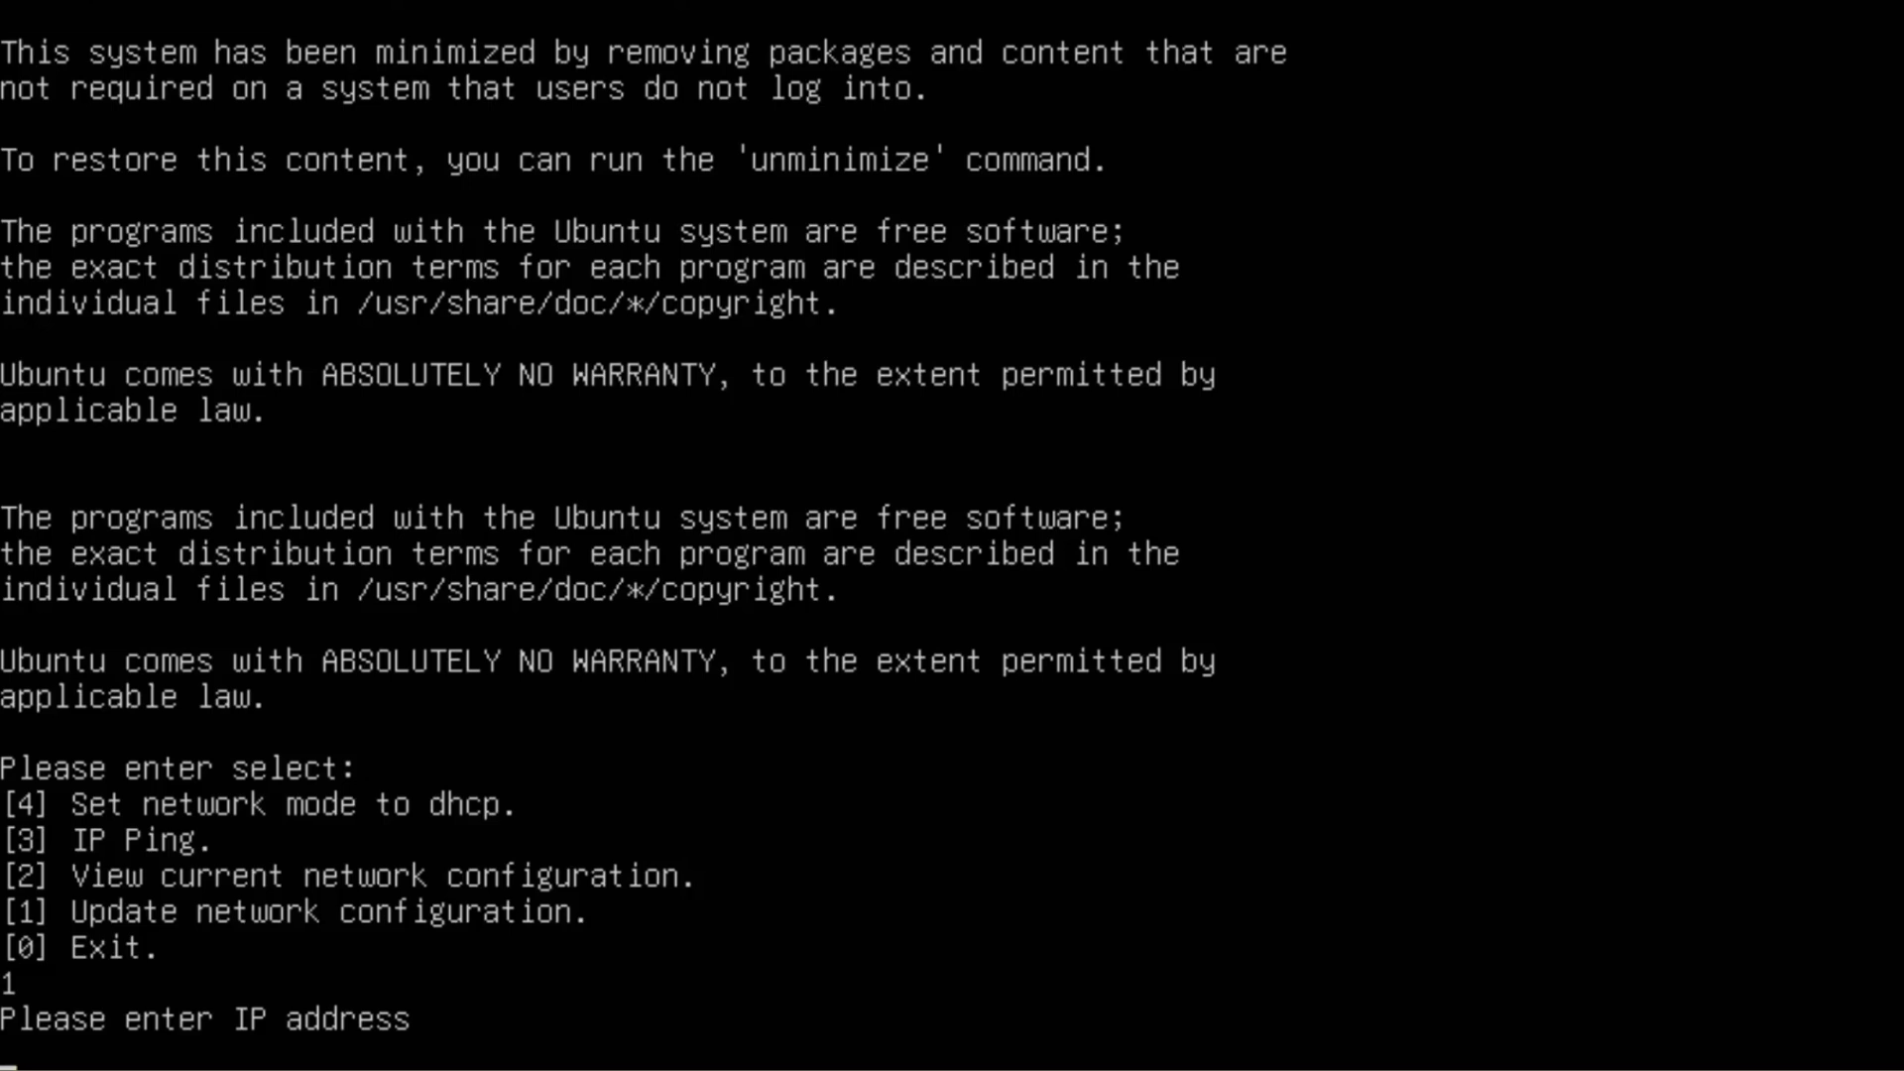
{"action": "type", "text": "192.168.28.68"}
{"action": "key", "text": "Return"}
Set the netmask to 255.255.255.0 and the gateway to 192.168.28.1 to complete the network configuration.
{"action": "type", "text": "255"}
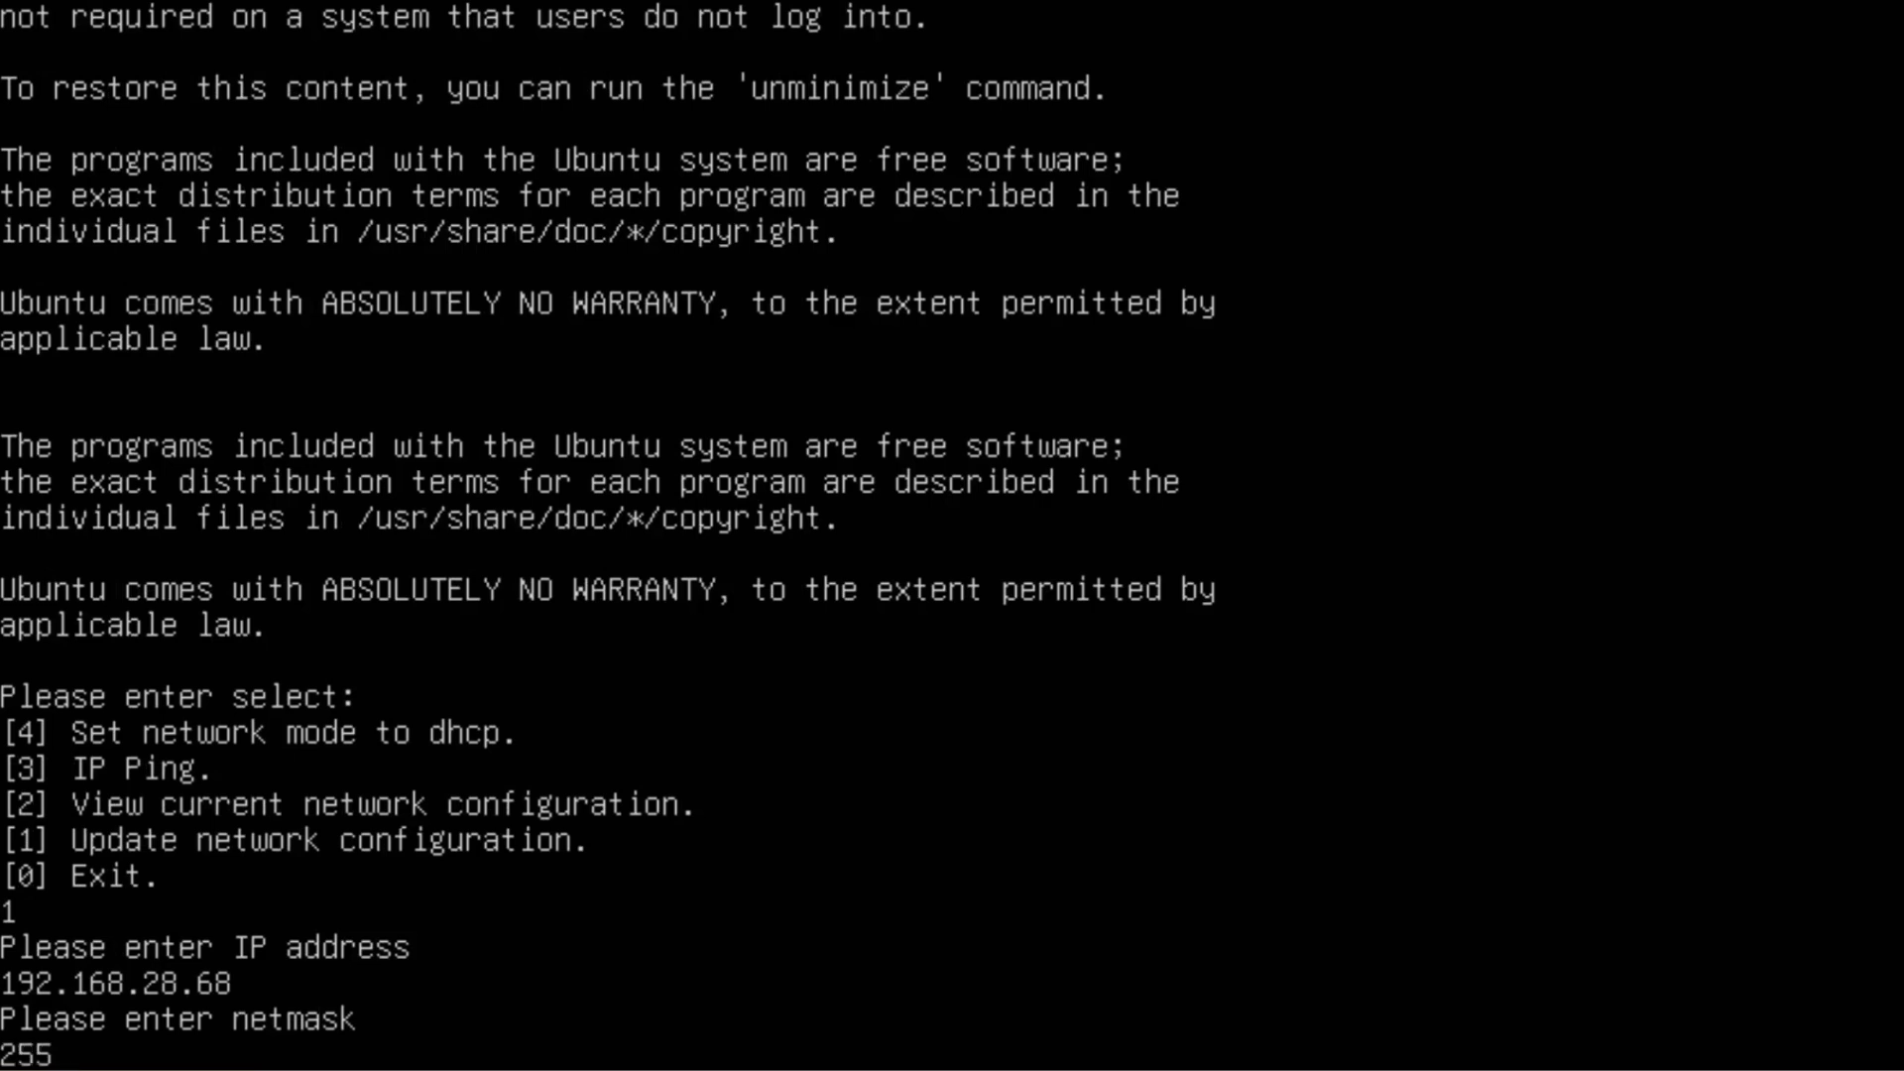
{"action": "type", "text": ".255.255.0"}
{"action": "key", "text": "Return"}
{"action": "type", "text": "192.168.28.1"}
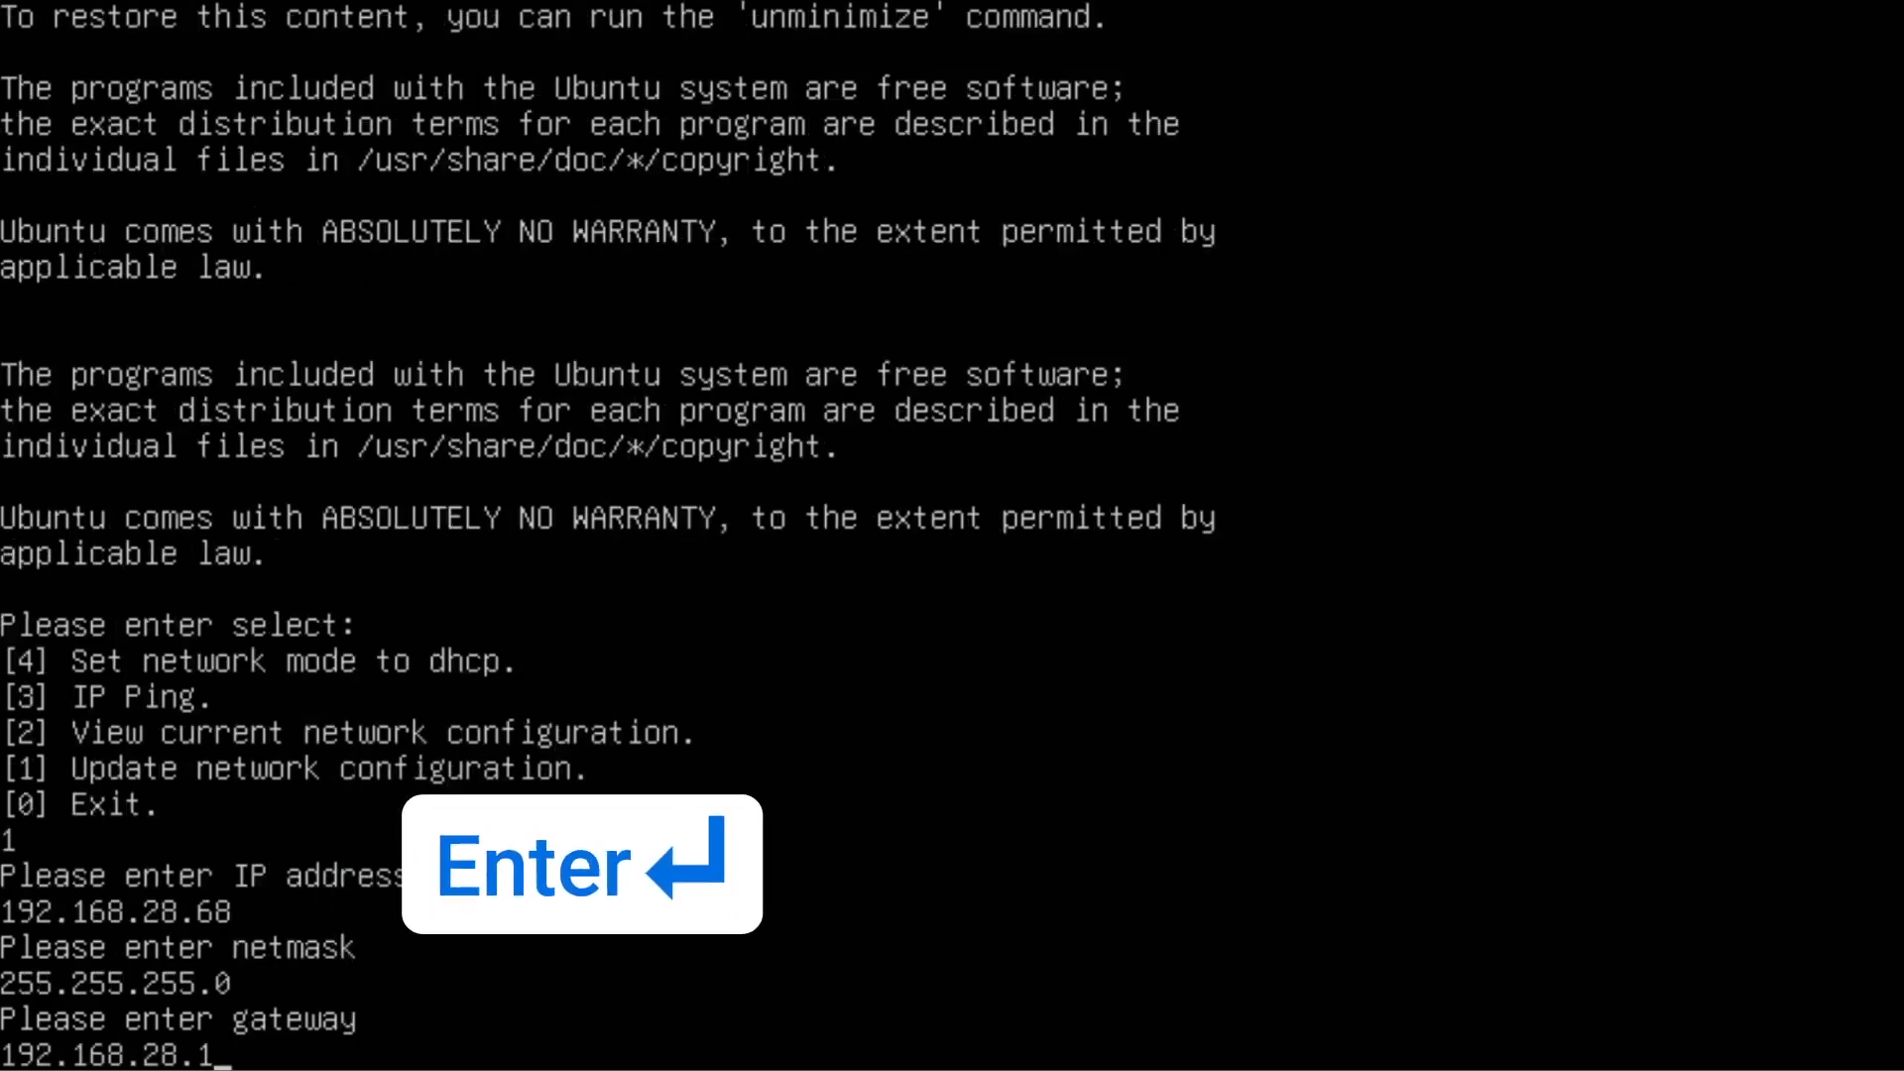
{"action": "key", "text": "Return"}
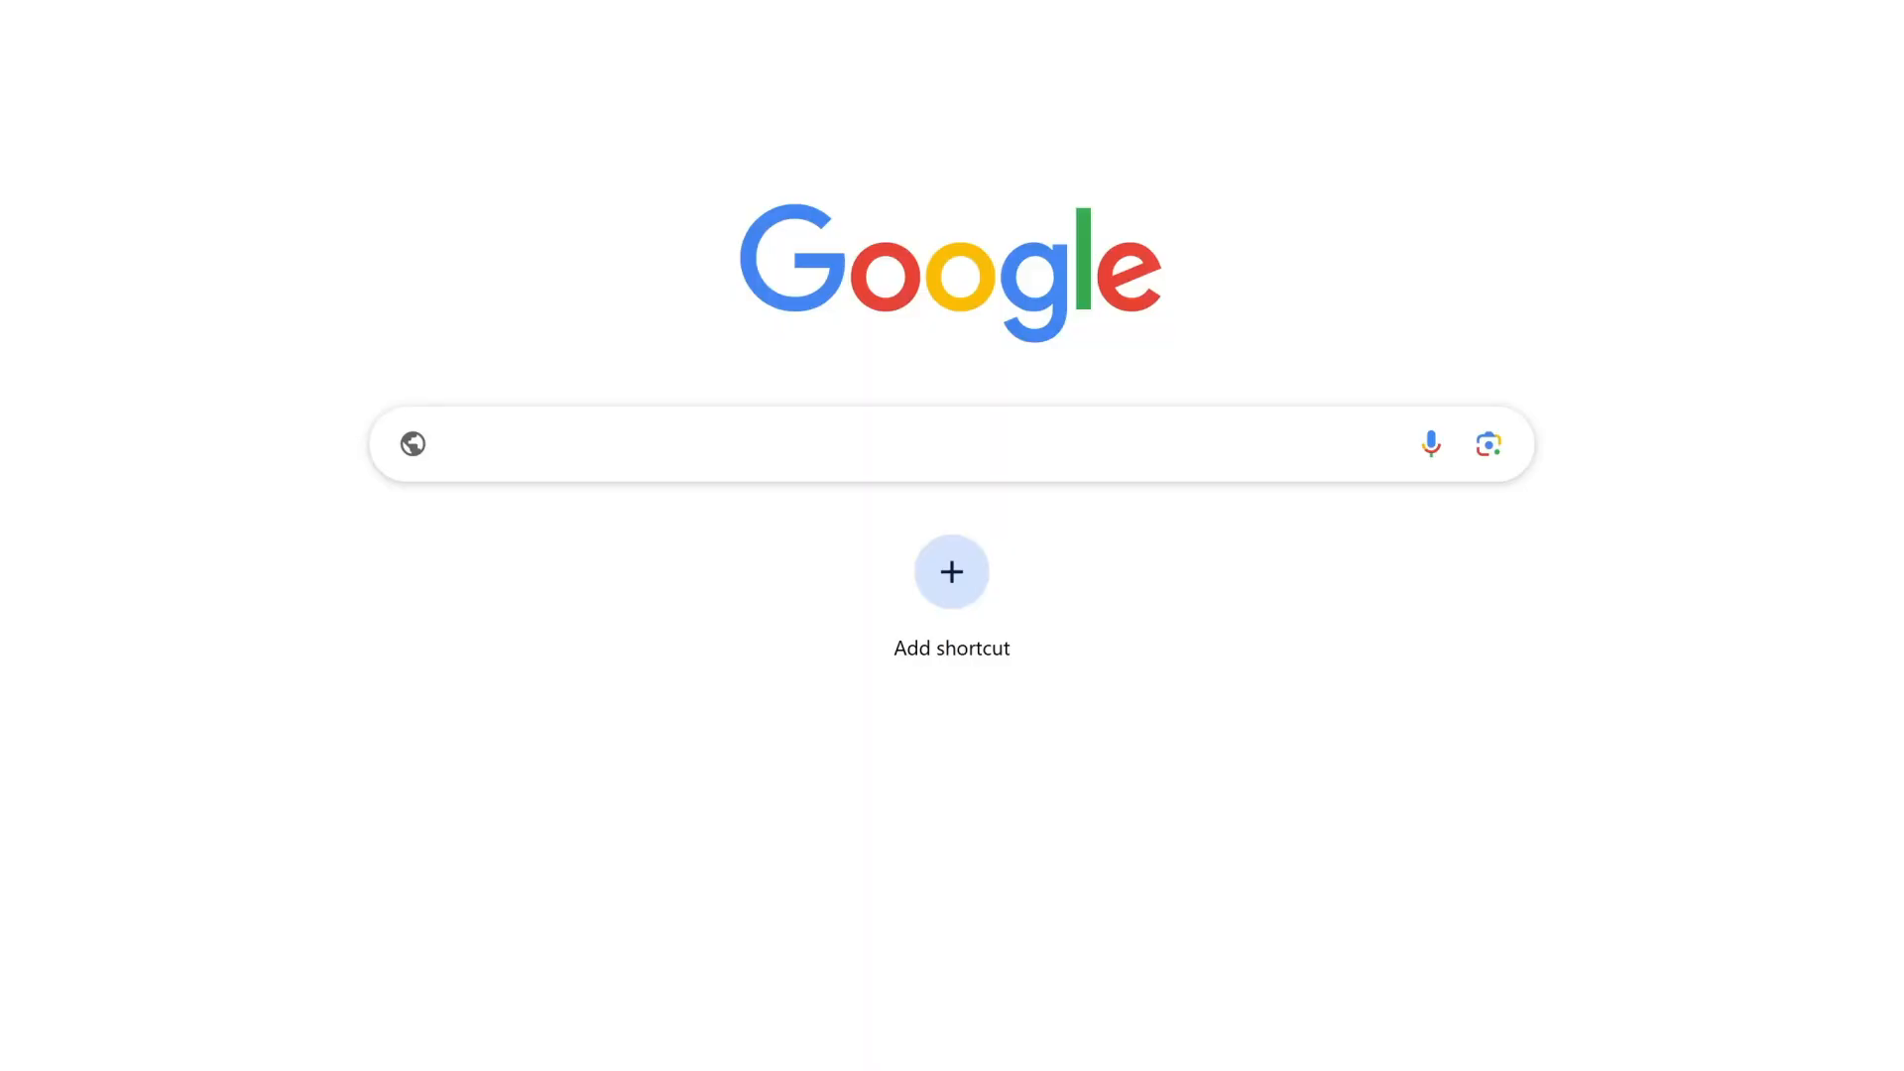
{"action": "type", "text": "https://192.168.28.68:8088"}
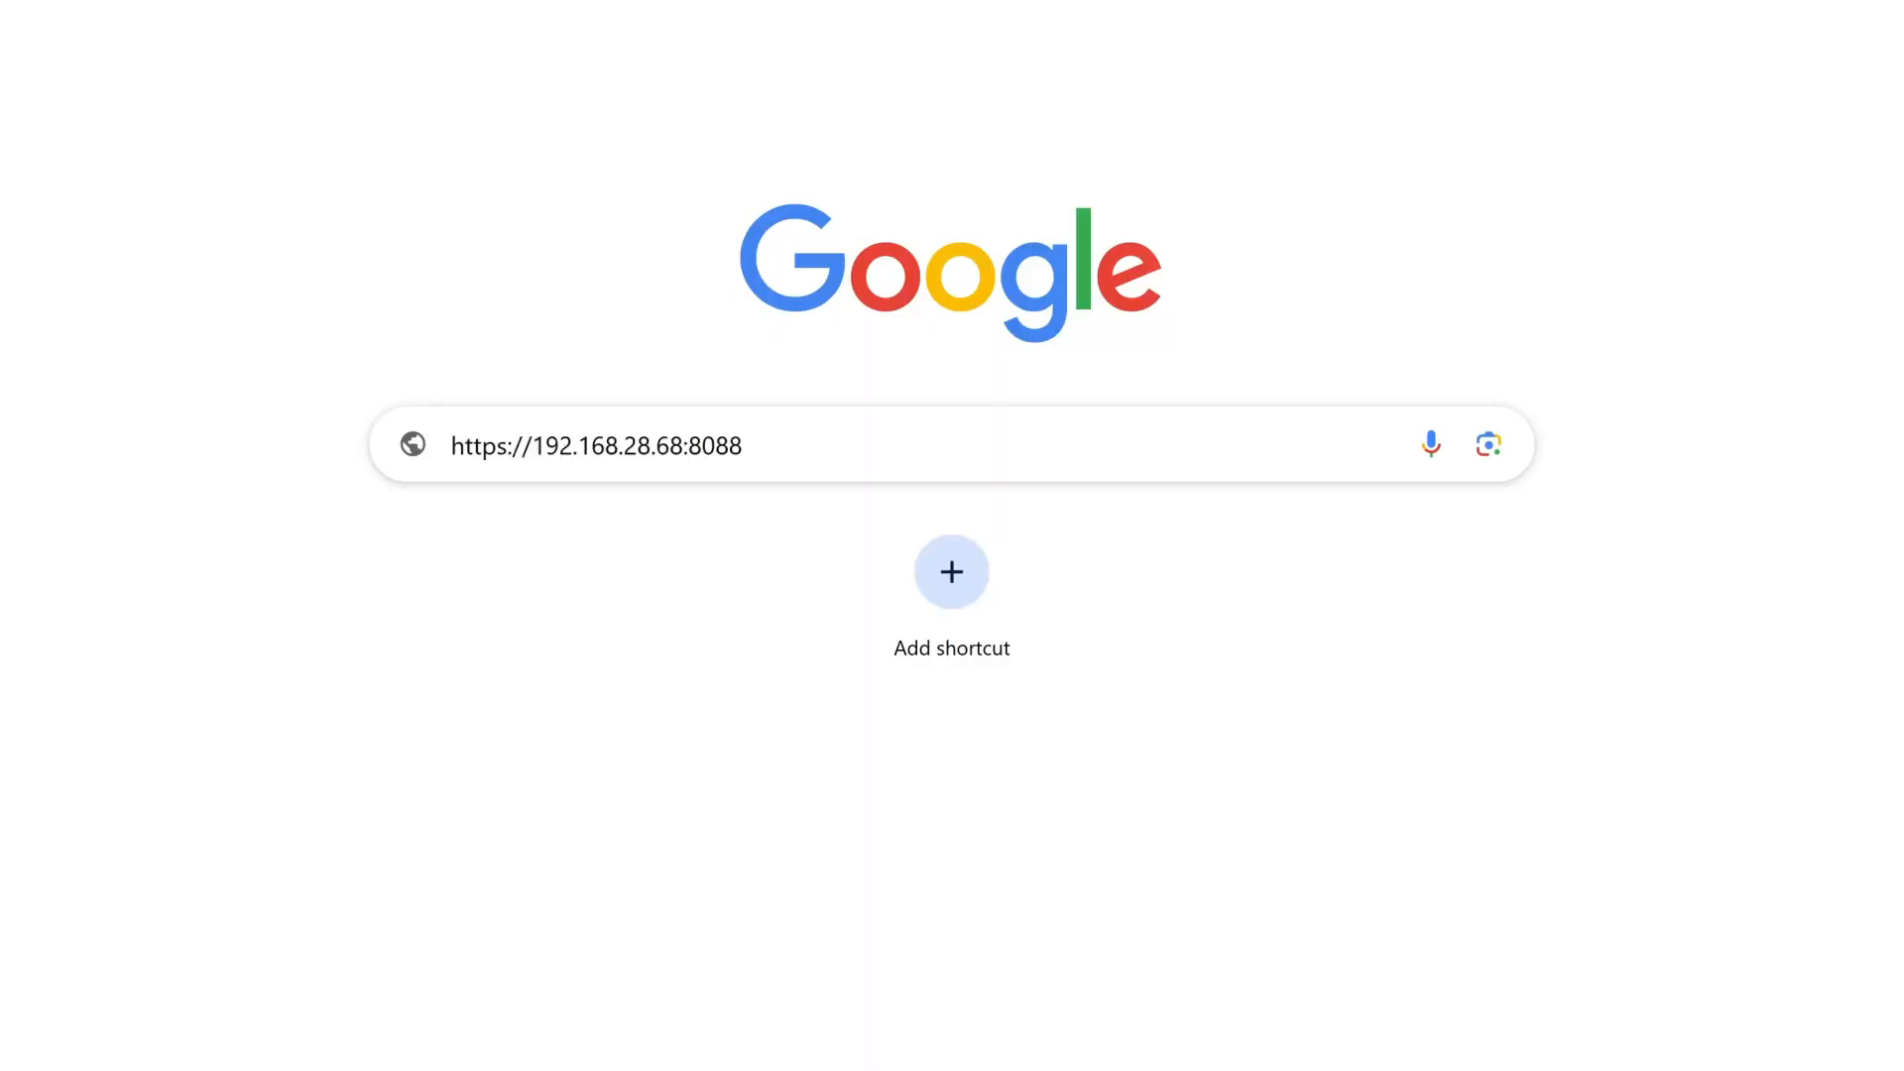
{"action": "key", "text": "Return"}
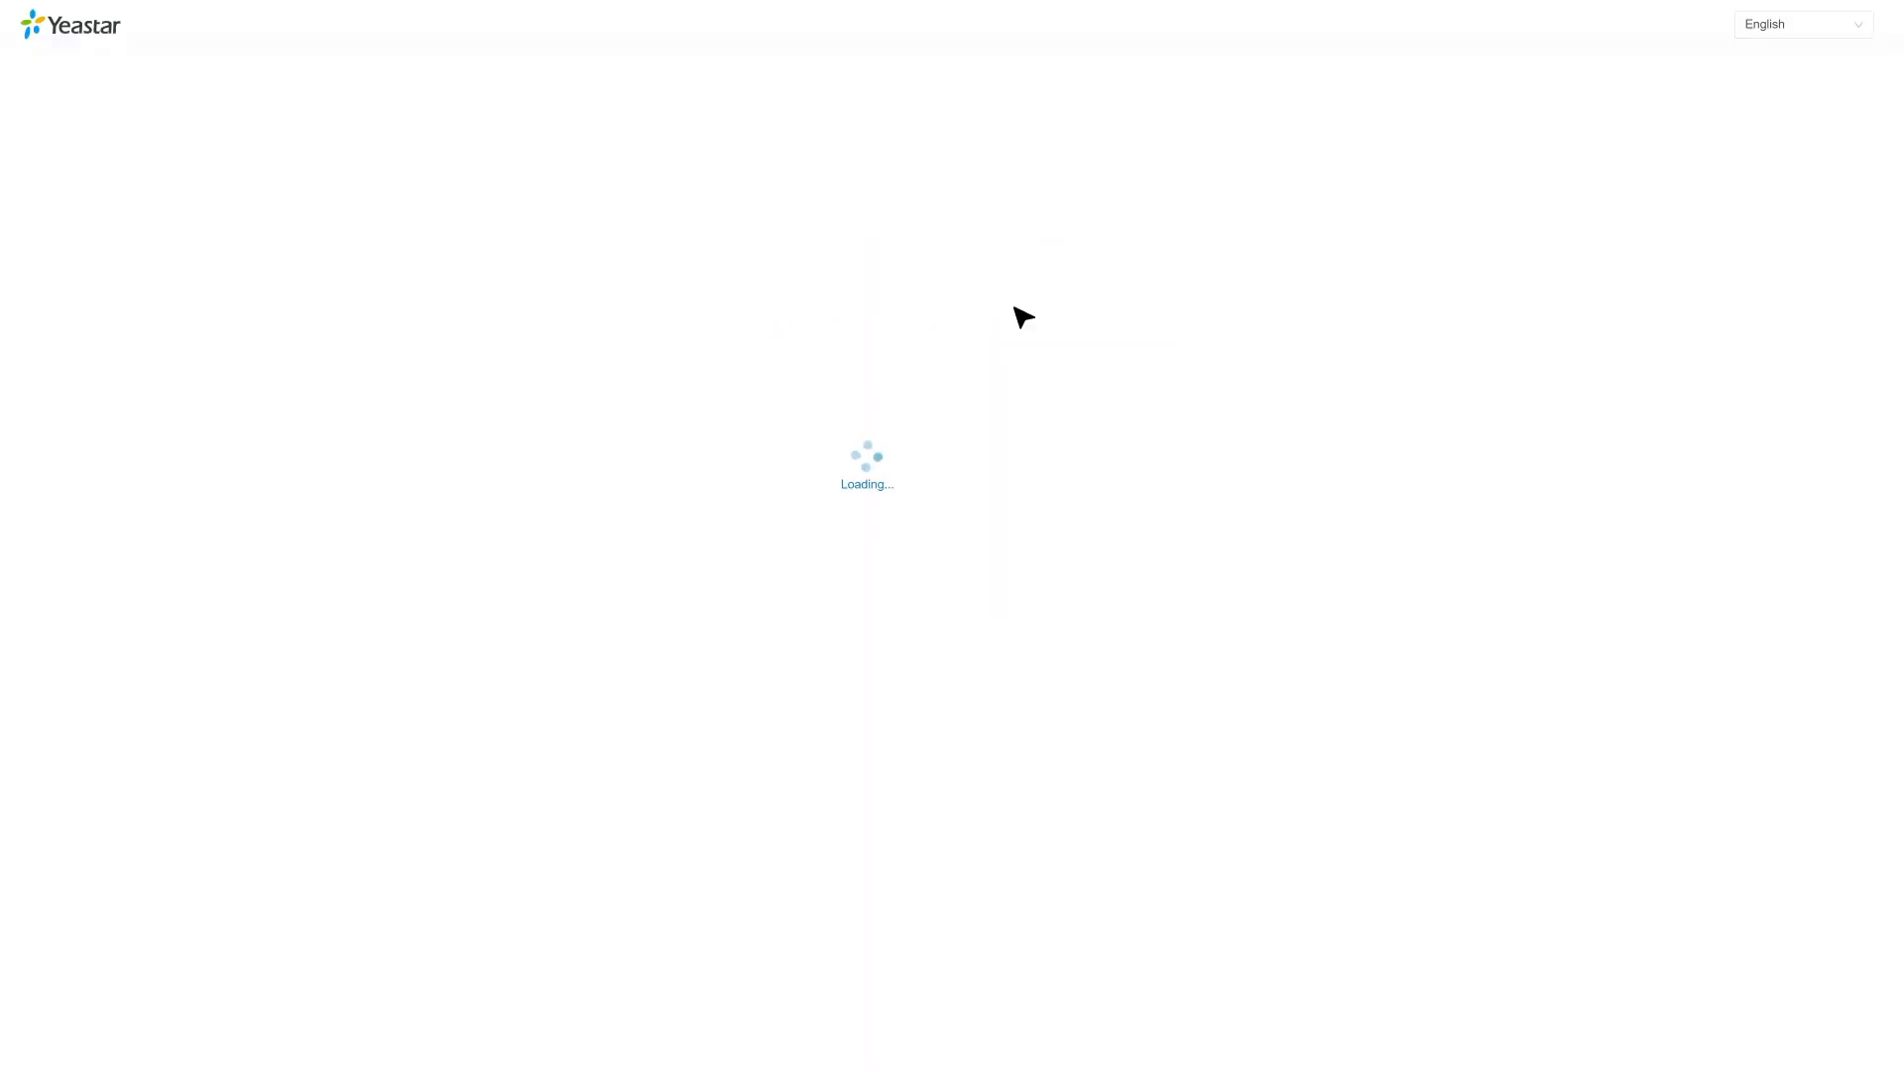